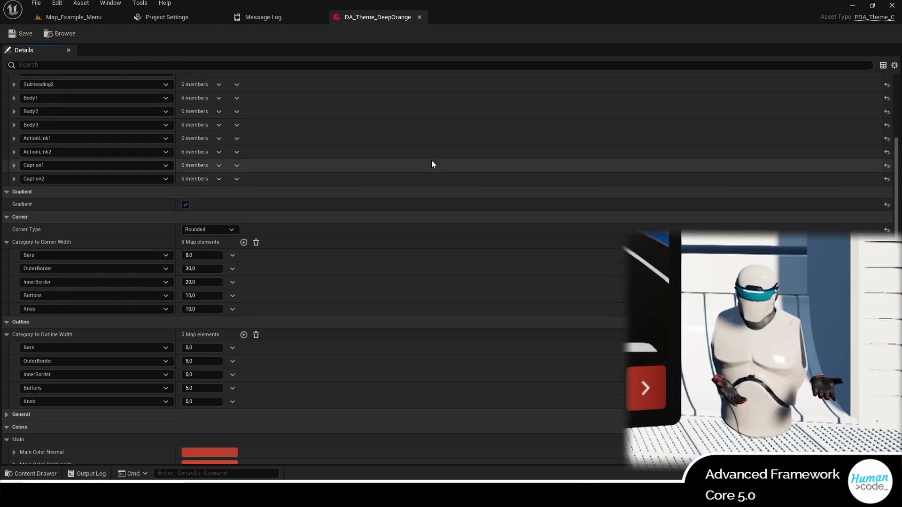
# Step: Review the corner, outline and color settings of the DA_Theme_DeepOrange theme asset
pyautogui.scroll(-5, 433, 164)
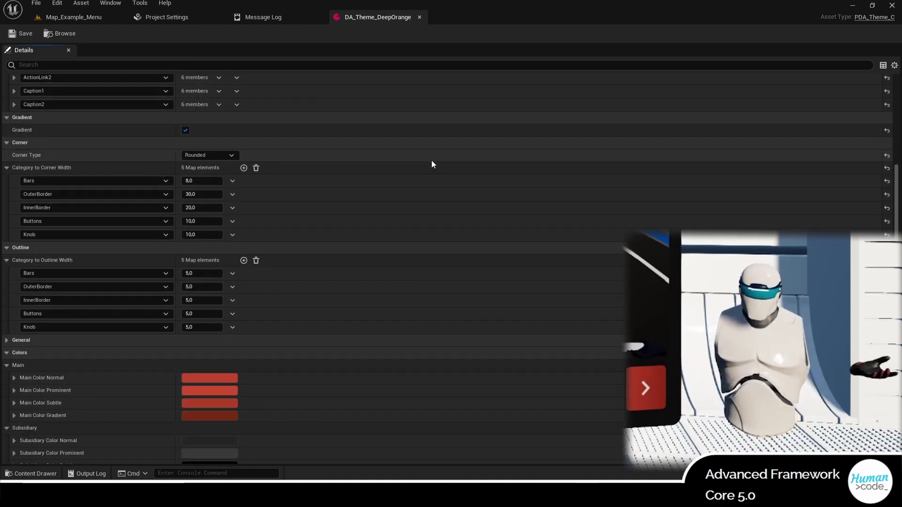
pyautogui.scroll(-7, 433, 163)
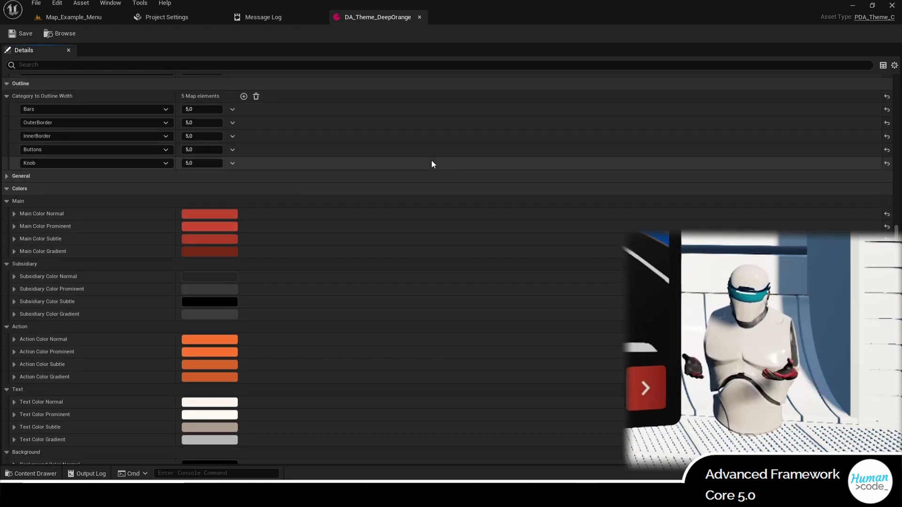
pyautogui.scroll(-6, 432, 164)
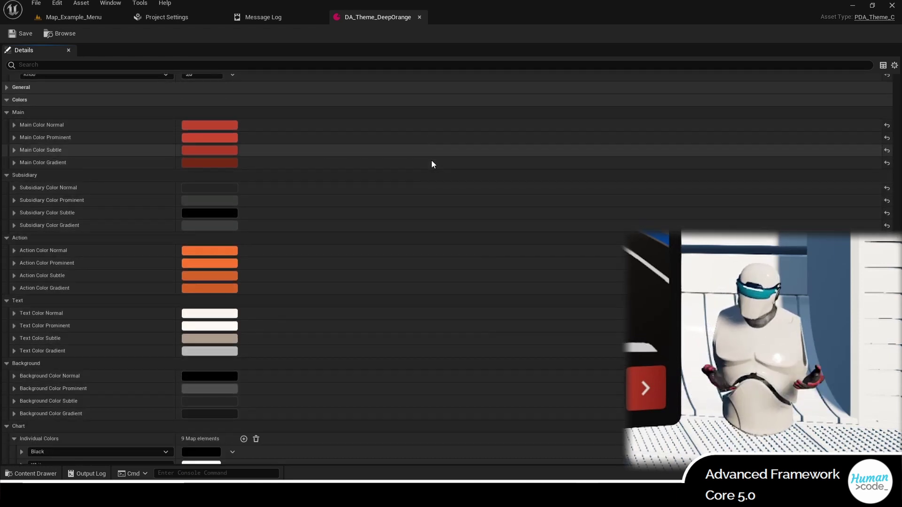
pyautogui.scroll(-5, 432, 164)
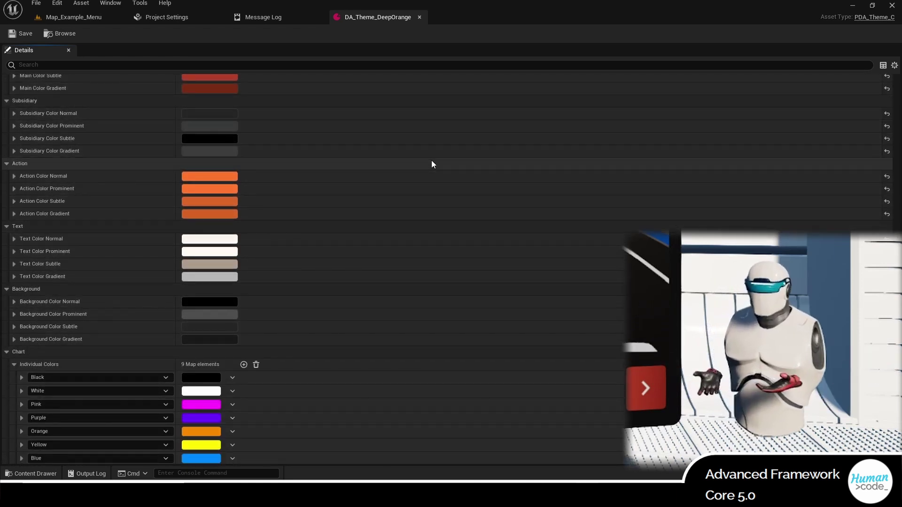
pyautogui.scroll(-2, 433, 164)
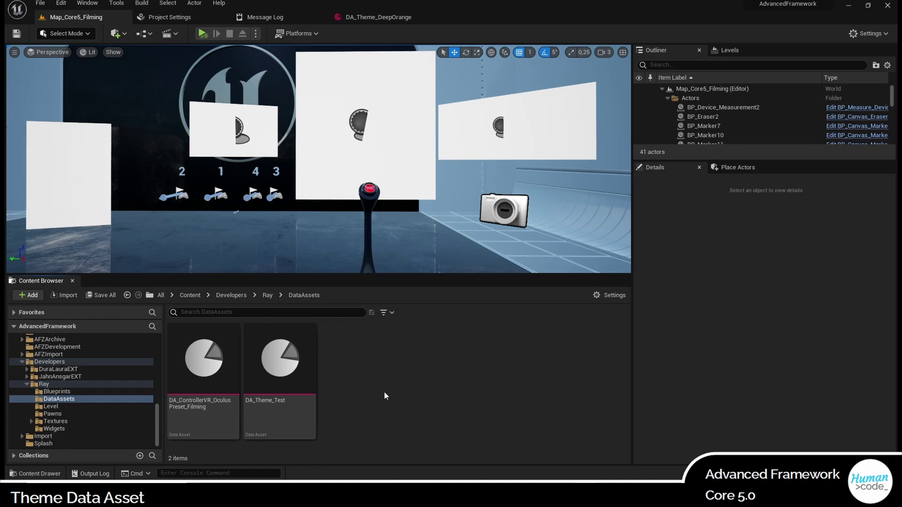
# Step: Create a data asset of class PDA_Theme in the DataAssets folder and name it DA_Theme_Tutorial
pyautogui.rightClick(388, 368)
pyautogui.moveTo(458, 309)
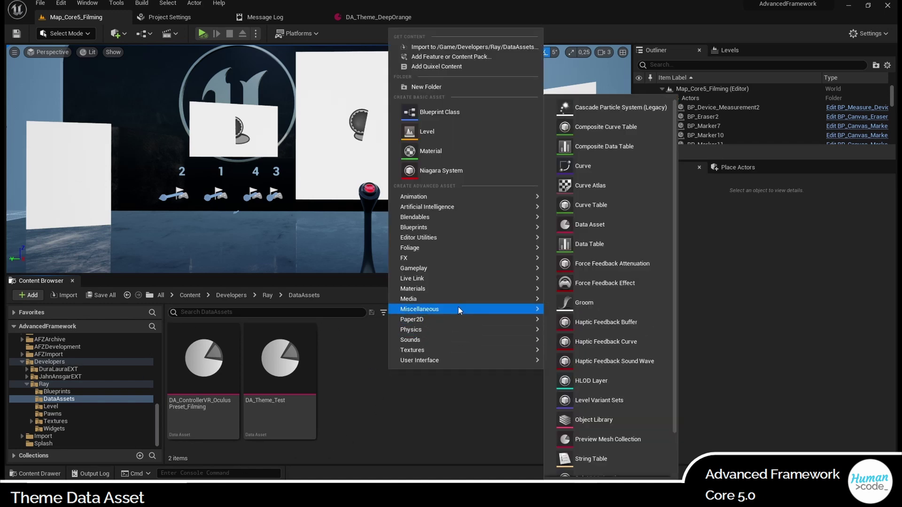
pyautogui.click(593, 230)
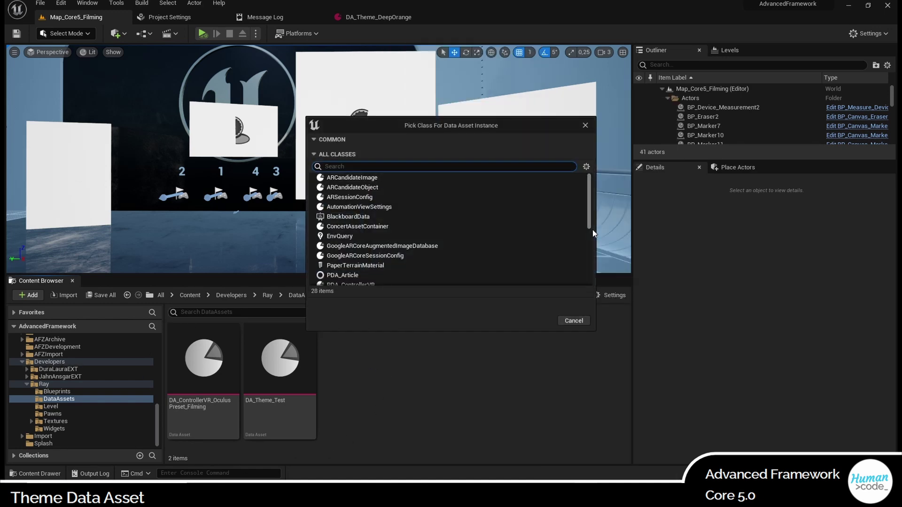
pyautogui.write('theme')
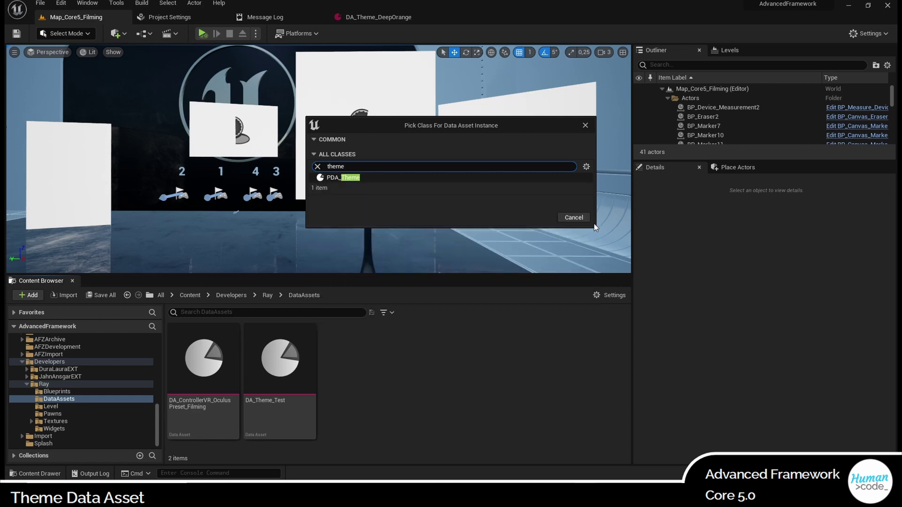
pyautogui.click(338, 179)
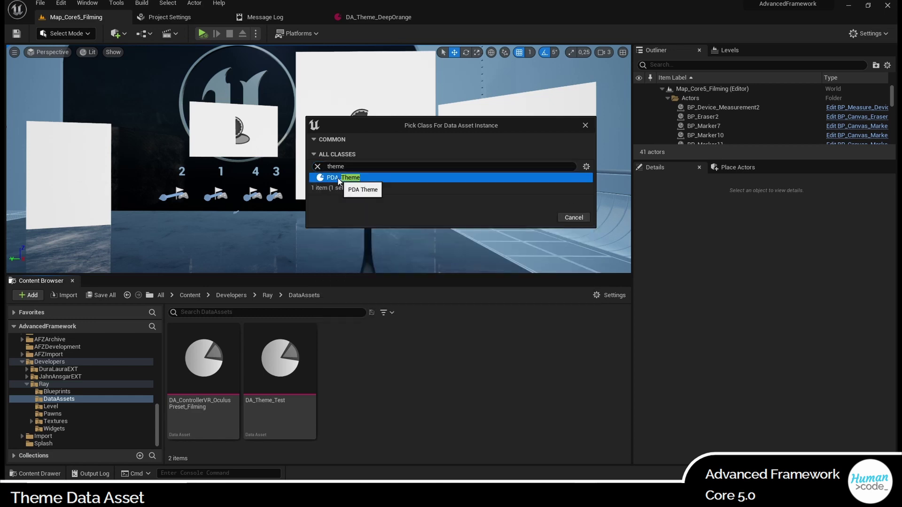
pyautogui.click(538, 218)
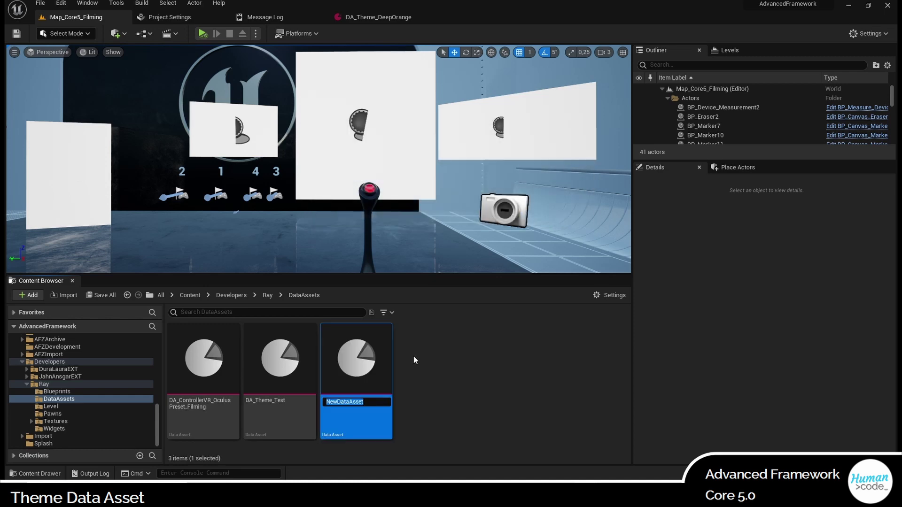
pyautogui.write('DA_Theme_Tutorial')
pyautogui.press('Return')
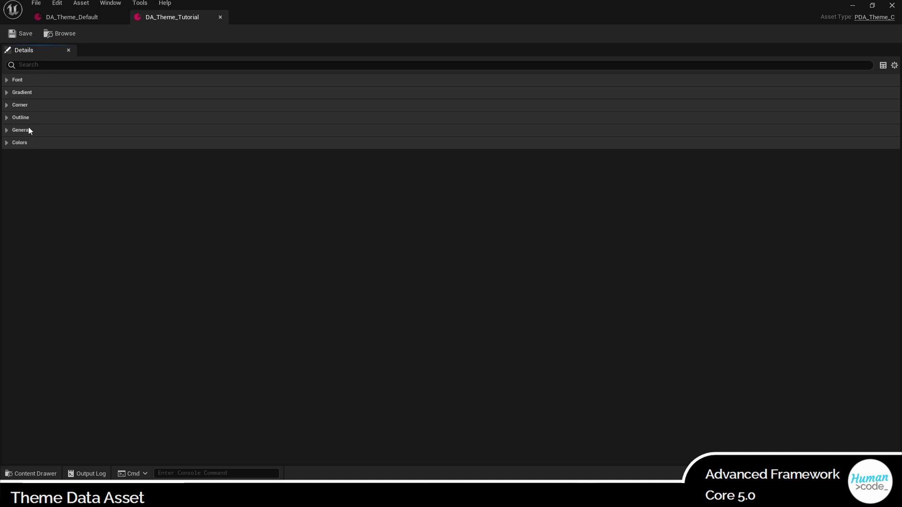
# Step: Place the DA_Theme_Tutorial window beside the widget designer and set Main Color Normal to the saved light grey with value 0.515625
pyautogui.click(7, 80)
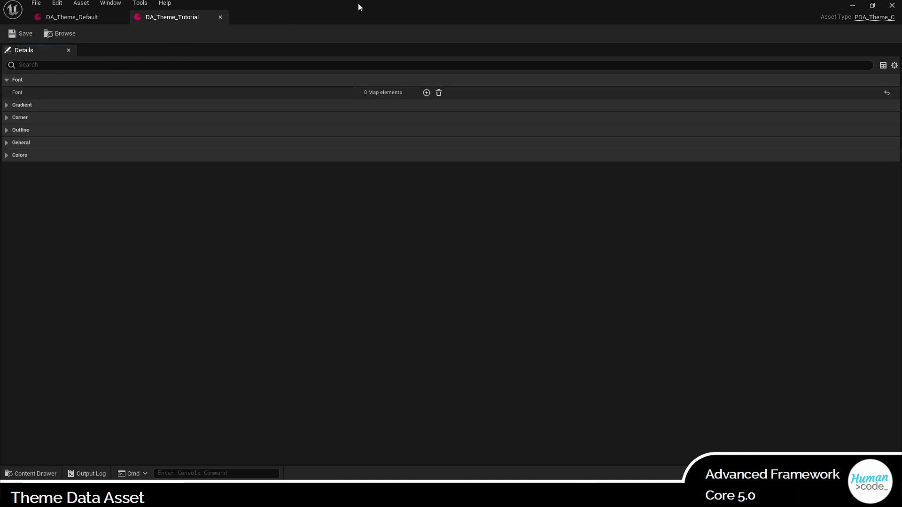
pyautogui.moveTo(384, 6); pyautogui.dragTo(901, 141)
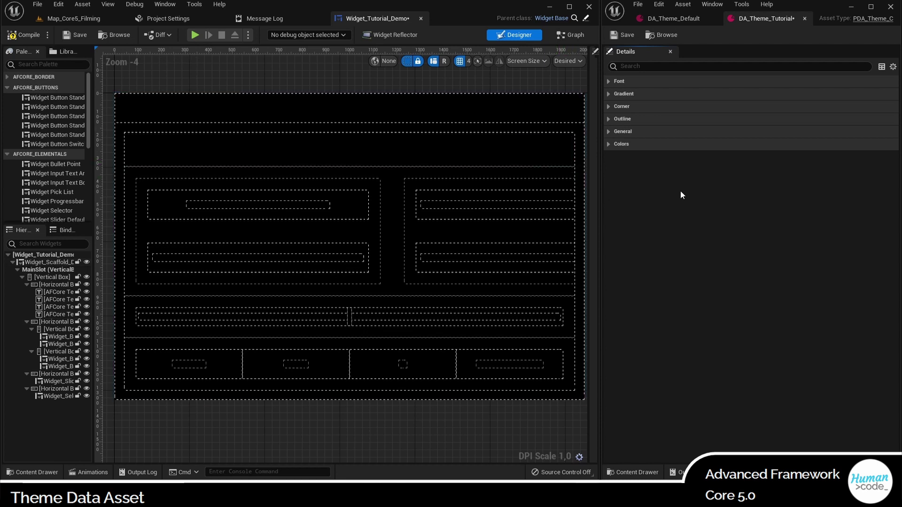
pyautogui.click(609, 144)
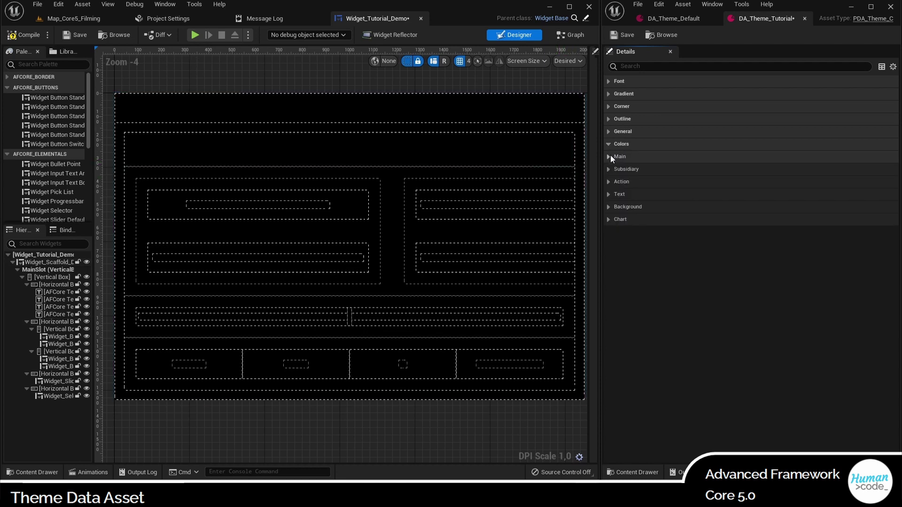
pyautogui.click(610, 156)
pyautogui.click(738, 170)
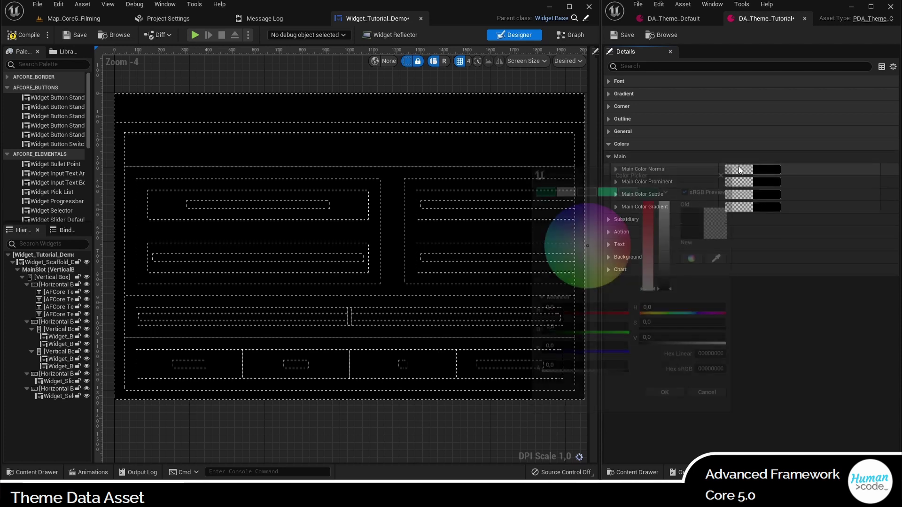
pyautogui.click(565, 192)
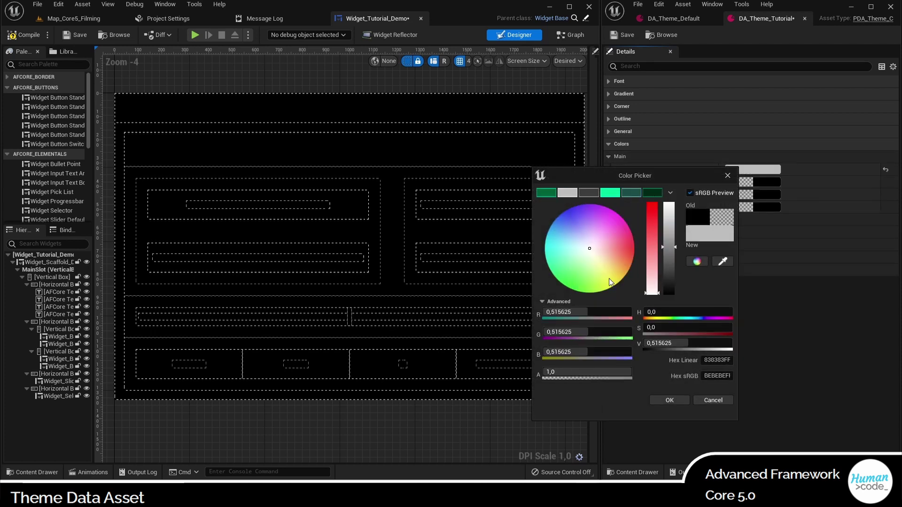
pyautogui.click(660, 402)
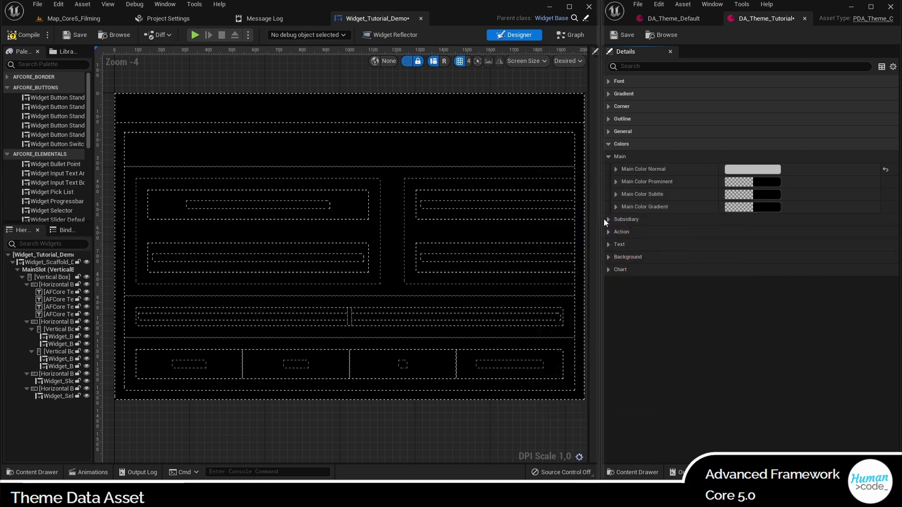
# Step: Set Subsidiary Color Normal to the saved medium green (R 0, G 0.125, B 0.04154)
pyautogui.click(609, 220)
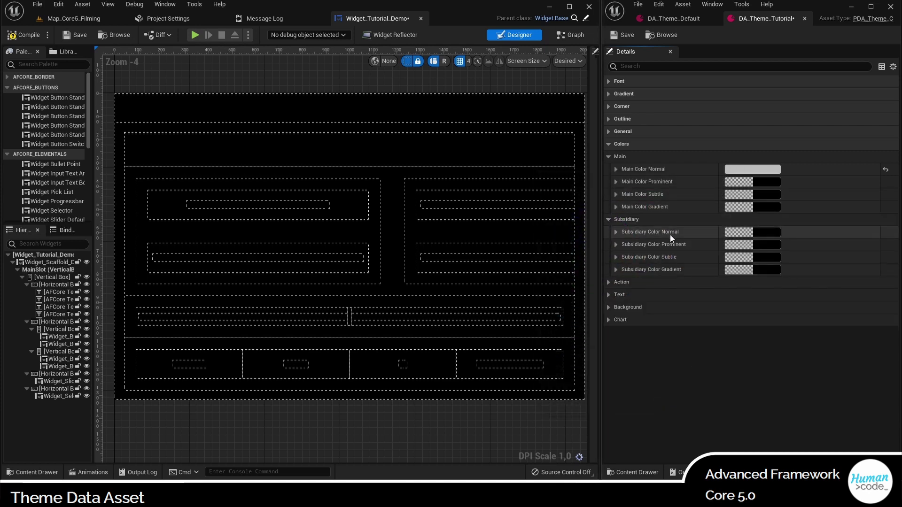
pyautogui.click(740, 233)
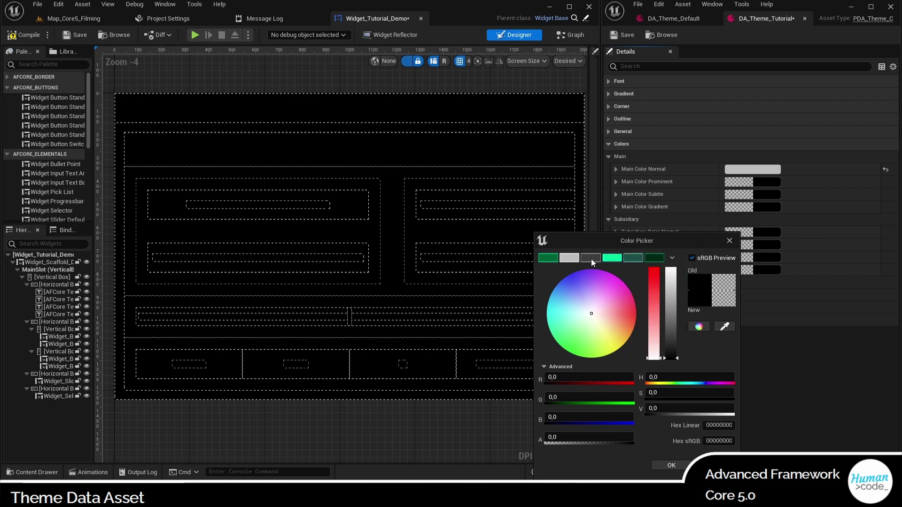
pyautogui.click(551, 259)
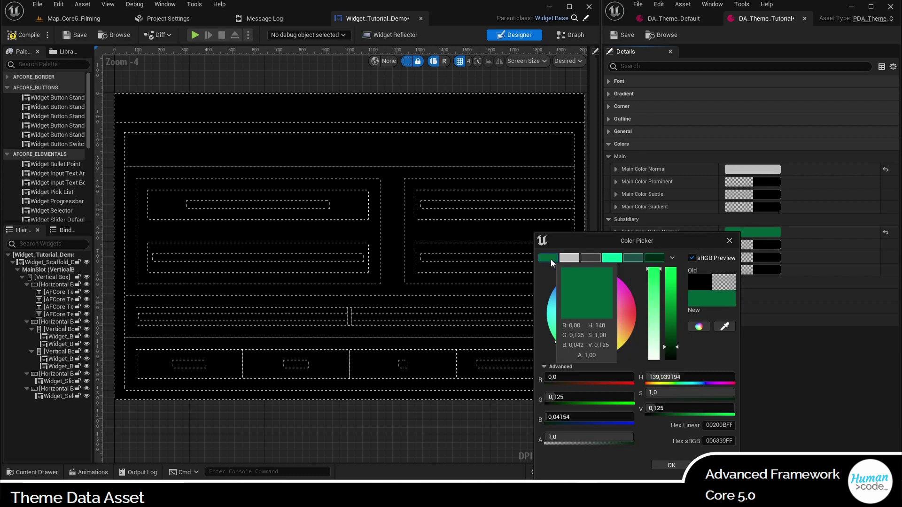
pyautogui.click(672, 465)
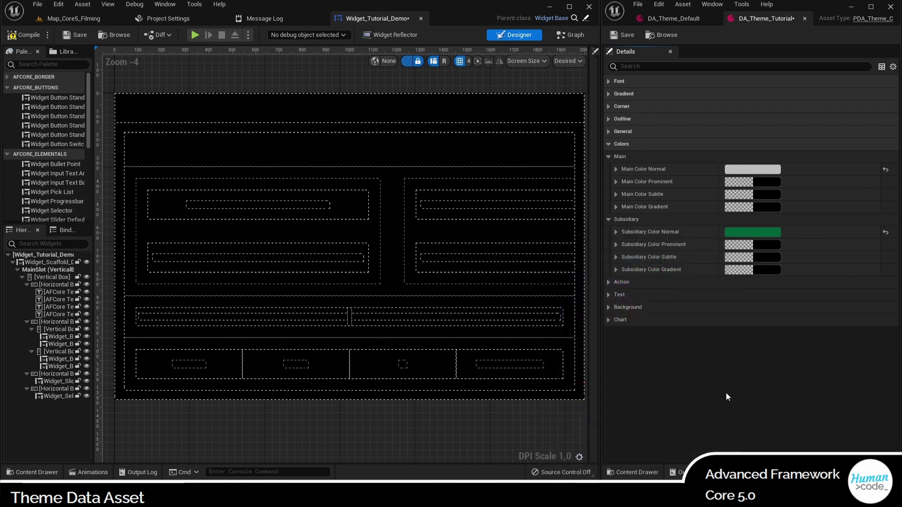
# Step: Set Action Color Normal to the saved light grey, brightened to a value of about 0.698
pyautogui.click(608, 283)
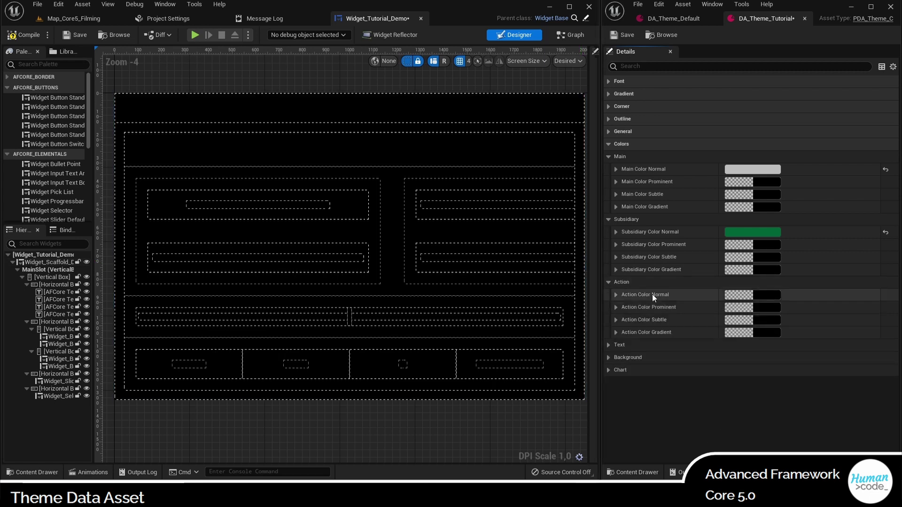
pyautogui.click(741, 295)
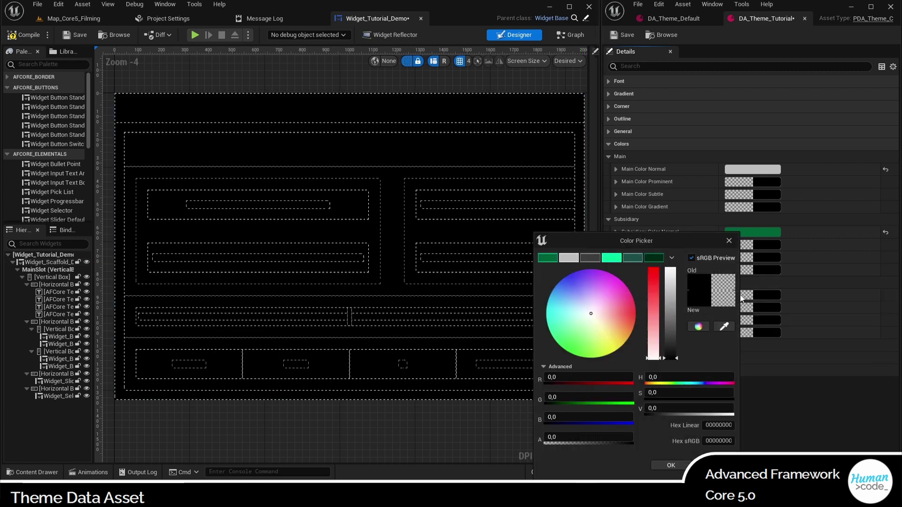
pyautogui.click(588, 258)
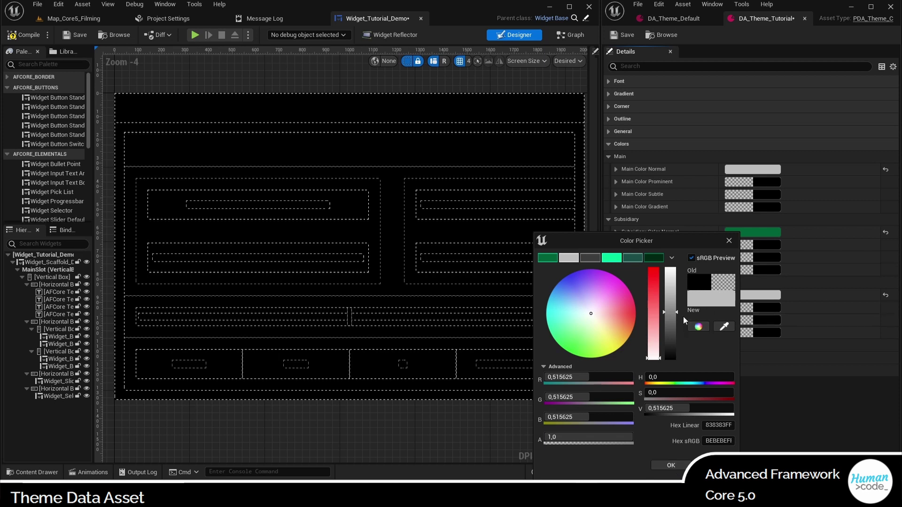
pyautogui.moveTo(671, 312); pyautogui.dragTo(671, 296)
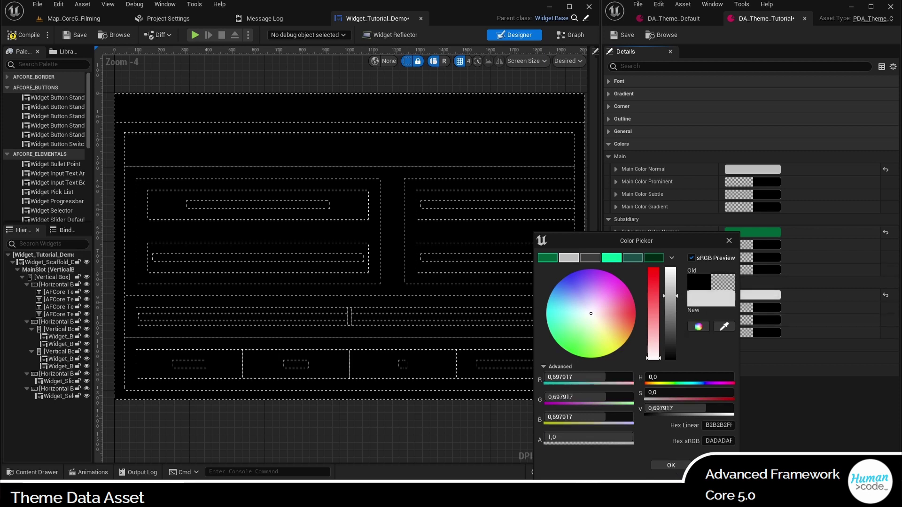
pyautogui.click(664, 462)
# Step: Set Text Color Normal to the saved bright mint green (R 0, G 1.0, B 0.33232)
pyautogui.click(609, 345)
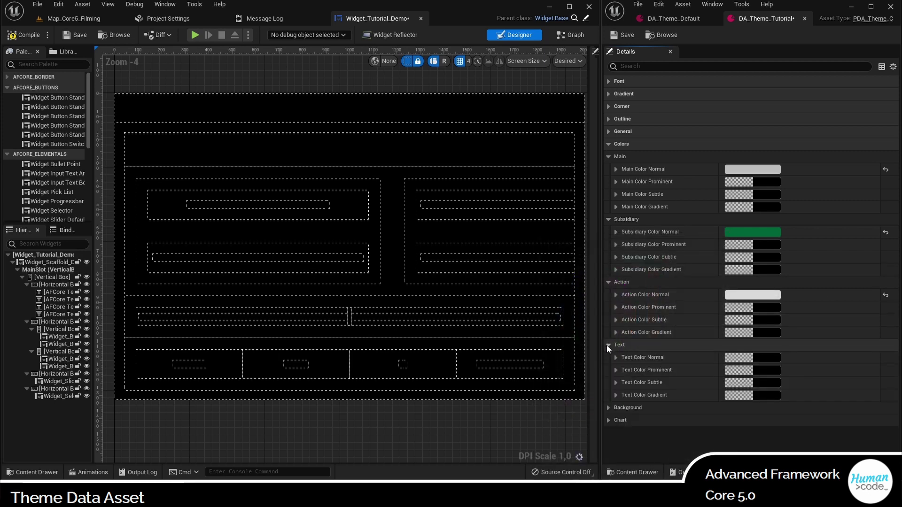
pyautogui.click(737, 359)
pyautogui.click(611, 258)
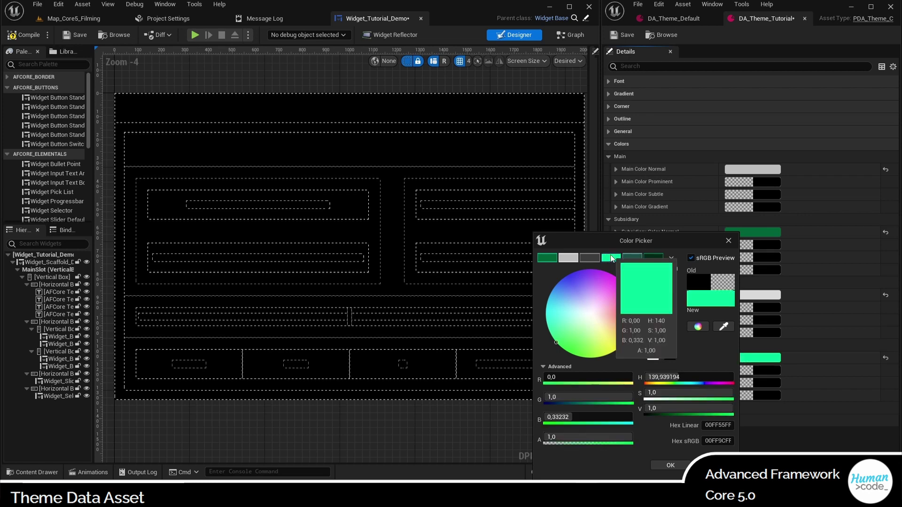
pyautogui.click(669, 465)
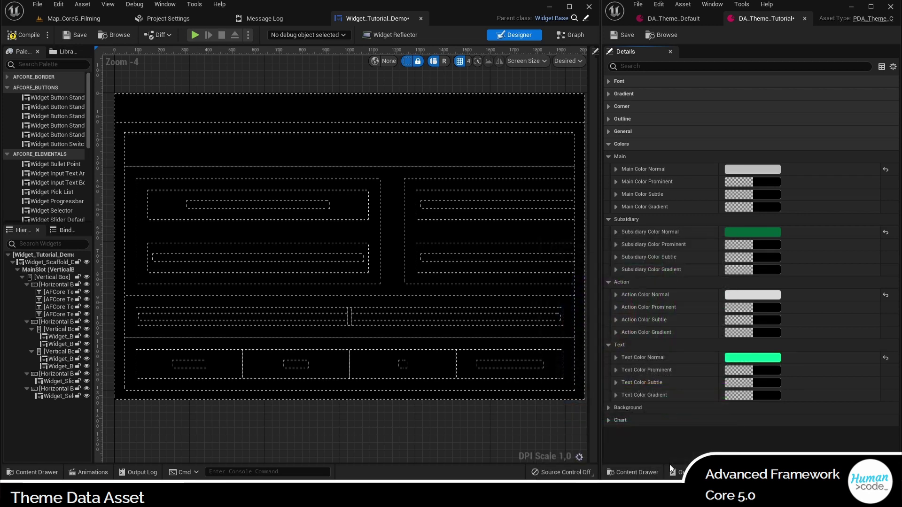
# Step: Set Background Color Normal to the saved very dark green (R 0, G 0.021, B 0.007)
pyautogui.click(610, 408)
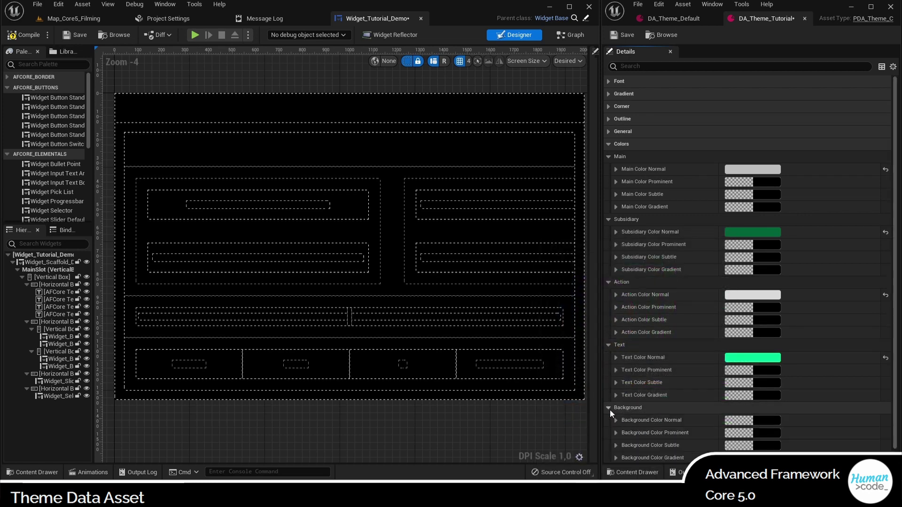
pyautogui.click(735, 421)
pyautogui.click(643, 260)
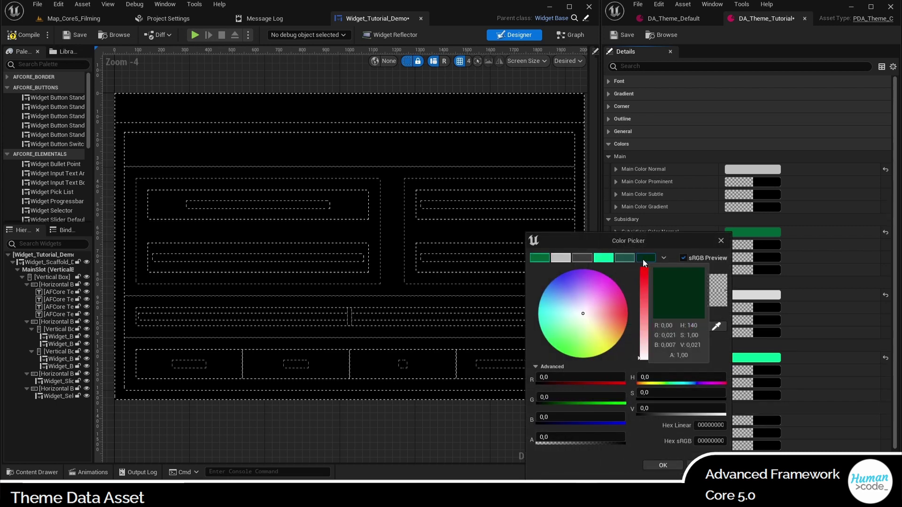
pyautogui.click(663, 465)
pyautogui.scroll(-1, 734, 395)
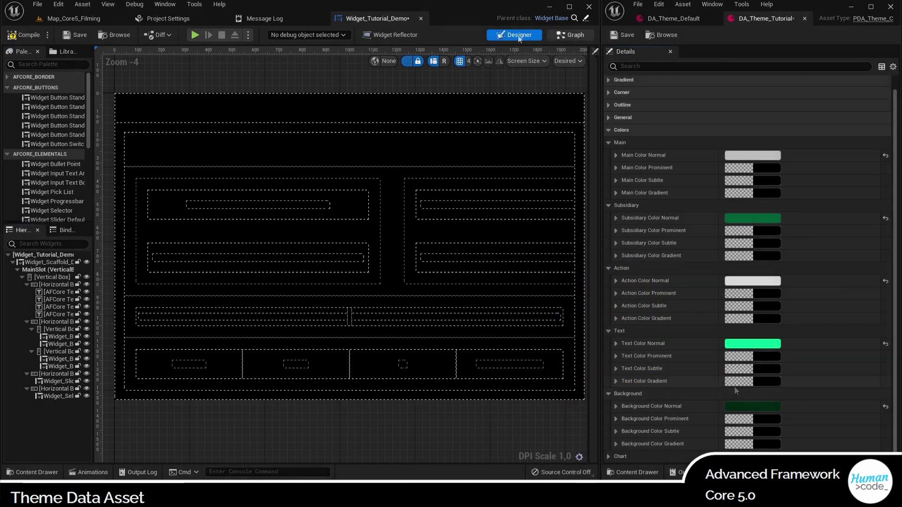
# Step: Save the DA_Theme_Tutorial asset, then save and compile Widget_Tutorial_Demo to apply the theme colors in the designer
pyautogui.hotkey('ctrl', 's')
pyautogui.click(74, 35)
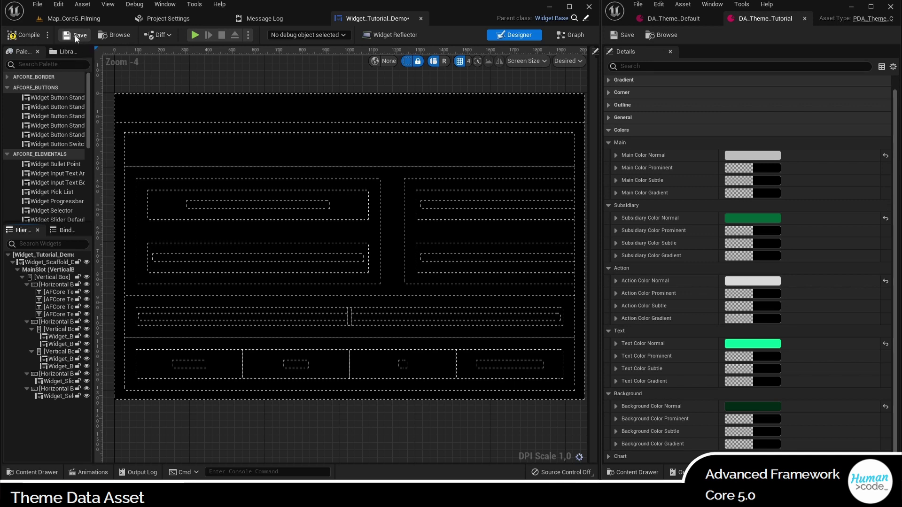
pyautogui.click(38, 36)
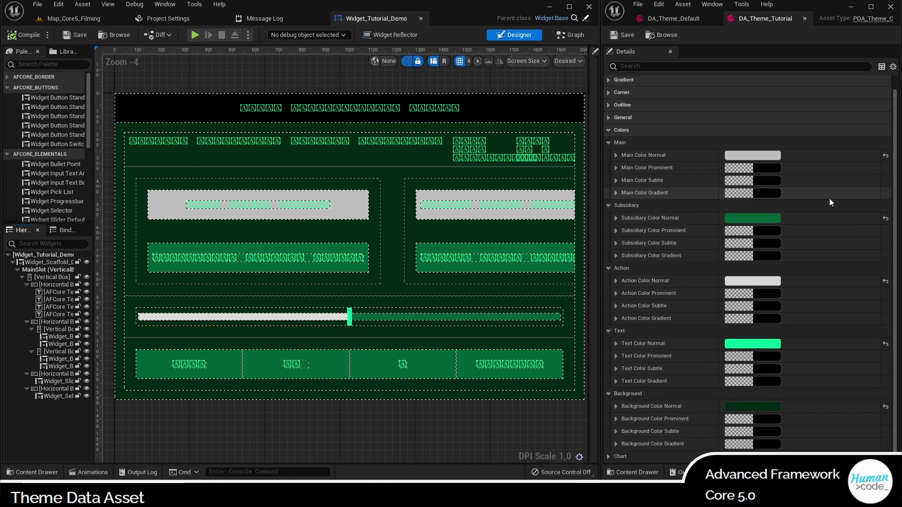
# Step: Set Main Color Prominent to the saved light grey, brightened to a value of about 0.776
pyautogui.click(741, 171)
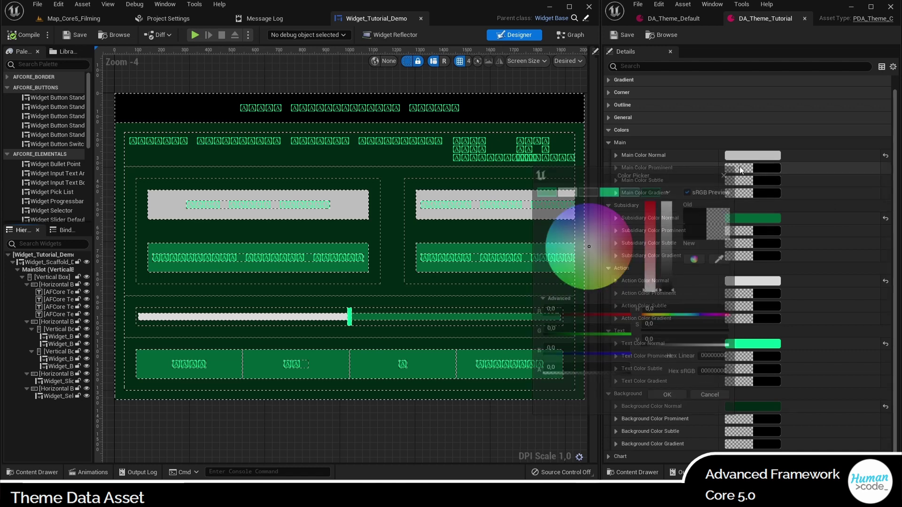
pyautogui.click(566, 192)
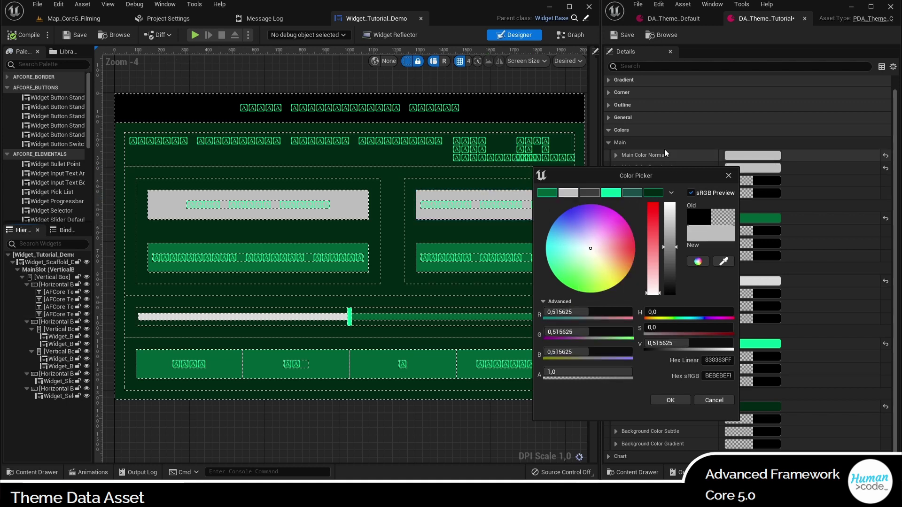
pyautogui.moveTo(676, 181); pyautogui.dragTo(511, 197)
pyautogui.moveTo(510, 264); pyautogui.dragTo(509, 240)
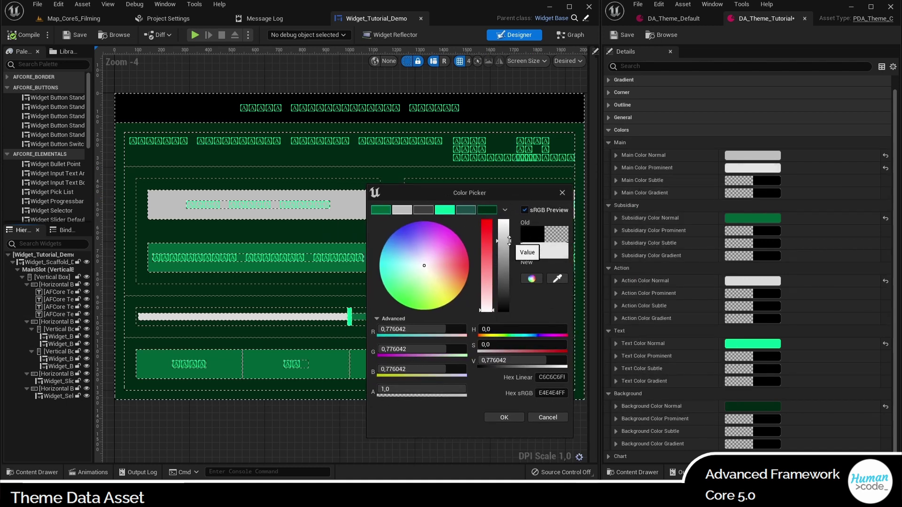
pyautogui.click(504, 417)
# Step: Set Main Color Subtle to the saved light grey, darkened to a medium grey
pyautogui.click(733, 181)
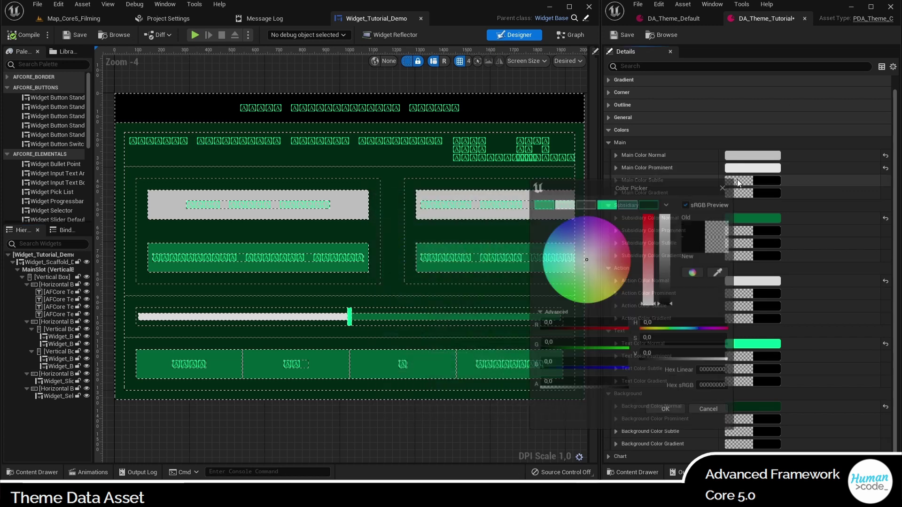
pyautogui.click(565, 205)
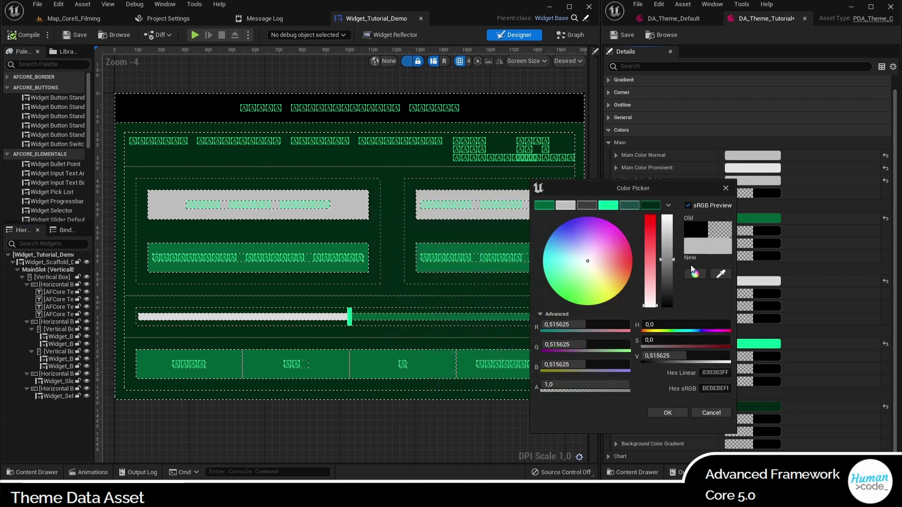
pyautogui.moveTo(675, 261); pyautogui.dragTo(676, 279)
pyautogui.click(667, 413)
# Step: Set Main Color Gradient to the saved dark grey with a value of about 0.047, and save the theme asset
pyautogui.click(731, 194)
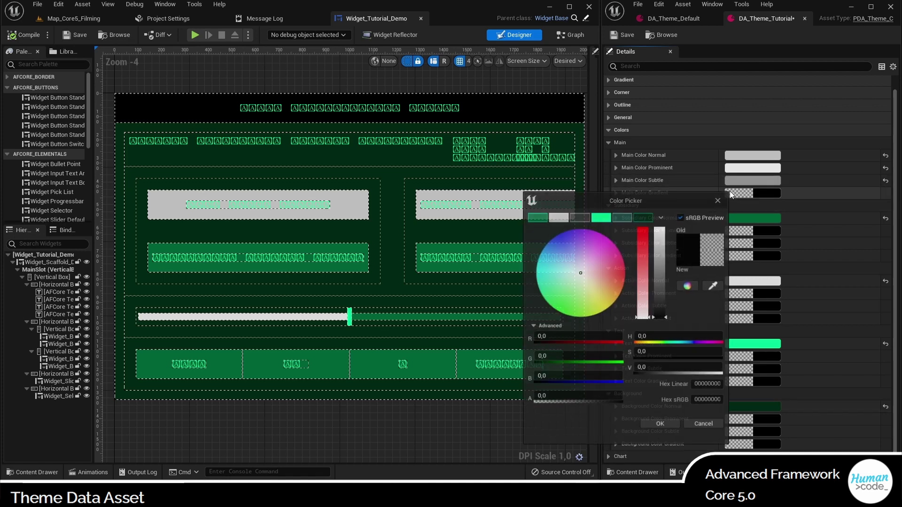
pyautogui.click(556, 218)
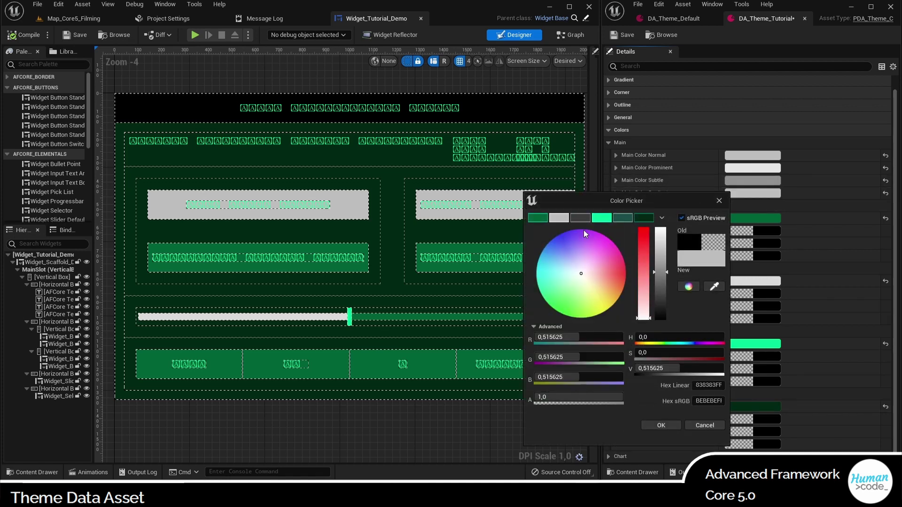
pyautogui.click(580, 217)
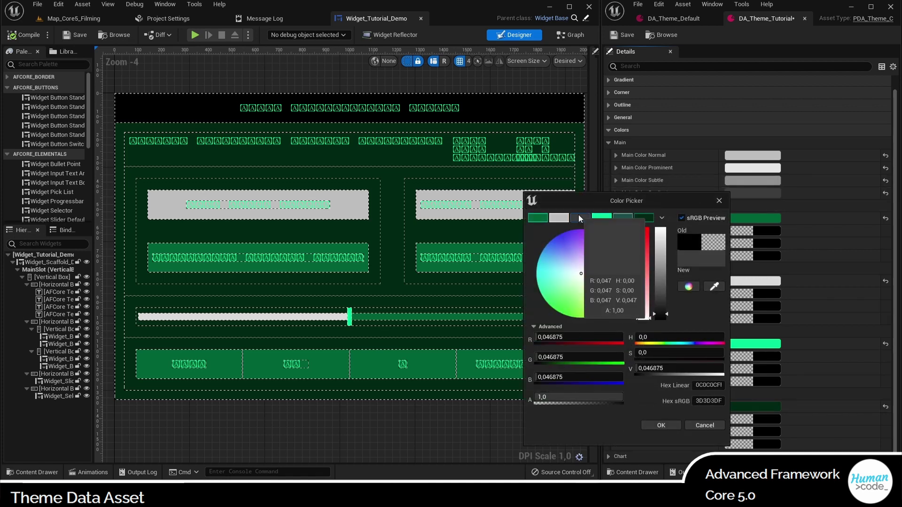
pyautogui.click(654, 422)
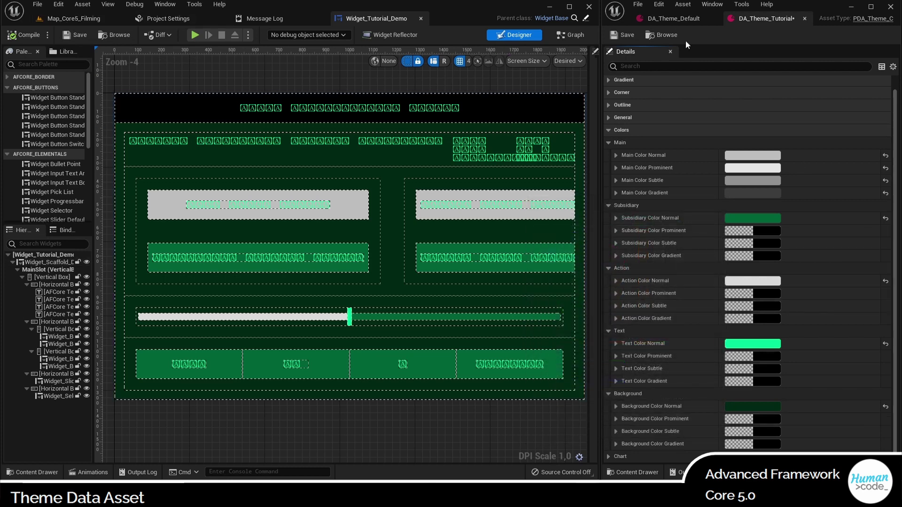
pyautogui.click(632, 37)
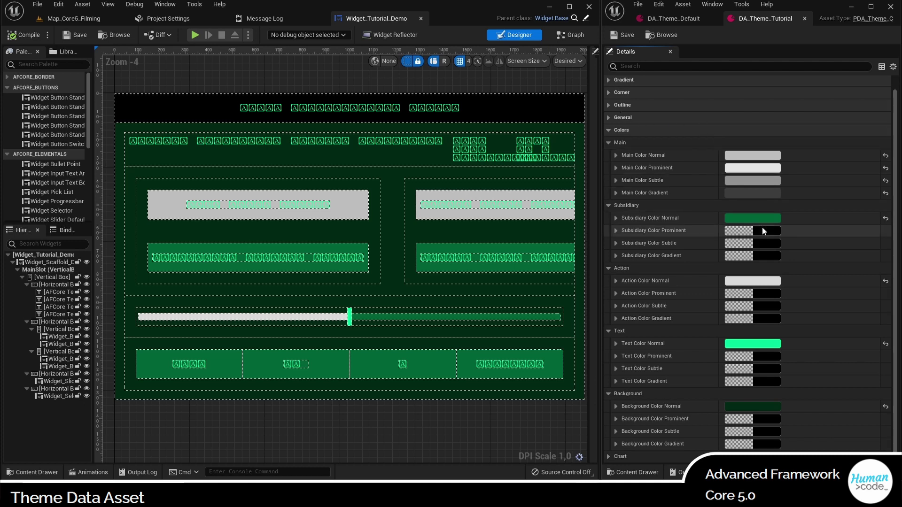
# Step: Set Subsidiary Color Prominent to a brighter shade and Subsidiary Color Subtle to a darker shade of the saved green
pyautogui.click(748, 231)
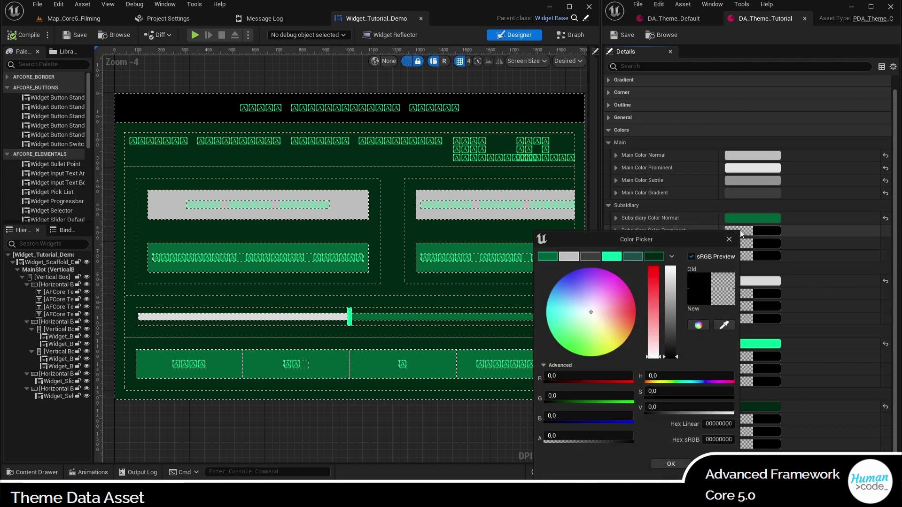
pyautogui.click(555, 260)
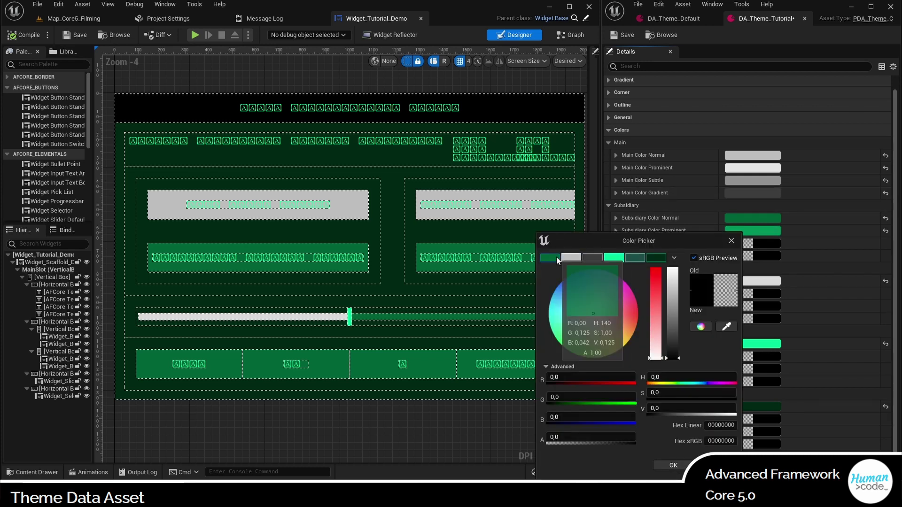
pyautogui.moveTo(680, 350); pyautogui.dragTo(679, 361)
pyautogui.click(674, 465)
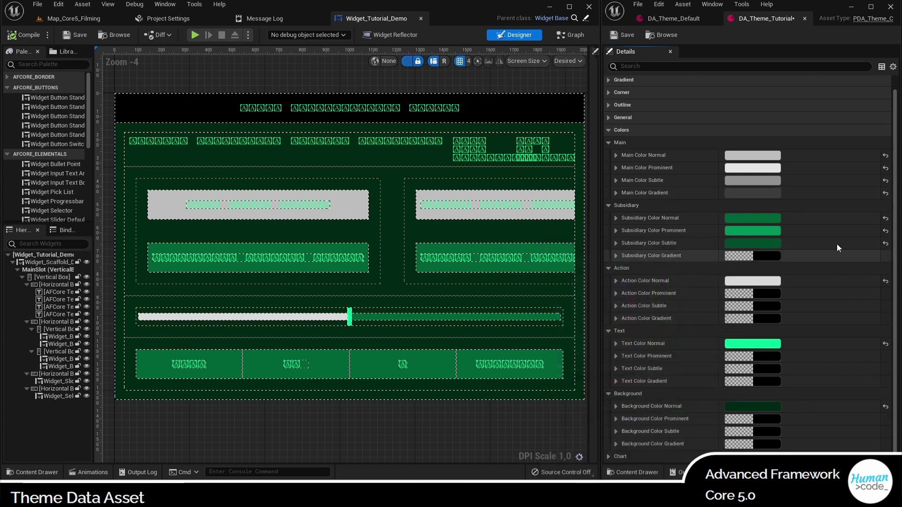
# Step: Set Subsidiary Color Gradient to the saved green, brightened beyond the Prominent shade
pyautogui.click(746, 257)
pyautogui.click(549, 258)
pyautogui.moveTo(681, 347); pyautogui.dragTo(675, 325)
pyautogui.click(675, 465)
# Step: Base Action Color Prominent and Action Color Subtle on the saved light grey, brightened to near white and darkened to medium grey respectively
pyautogui.click(741, 294)
pyautogui.click(573, 259)
pyautogui.click(670, 465)
pyautogui.click(754, 306)
pyautogui.click(565, 258)
pyautogui.click(665, 466)
# Step: Set Action Color Gradient to the saved light grey, darkened slightly below the Action Color Subtle shade
pyautogui.click(740, 319)
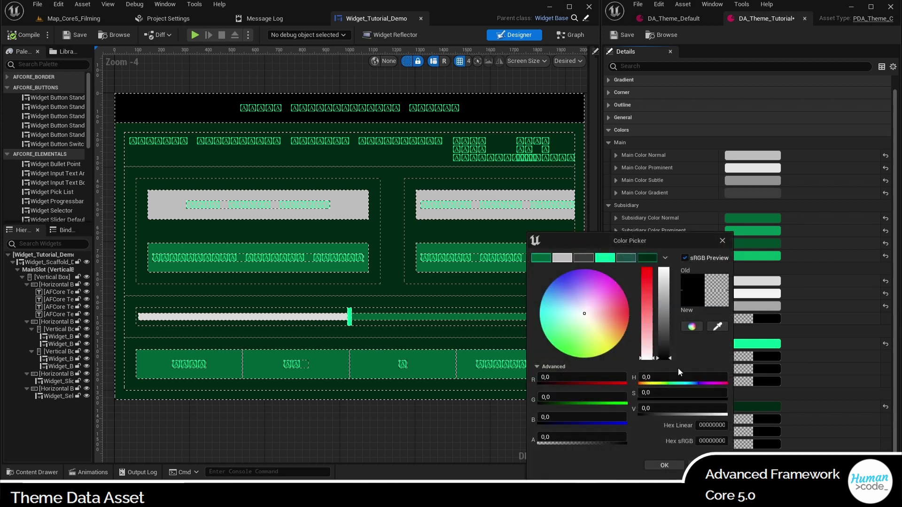
pyautogui.moveTo(667, 356); pyautogui.dragTo(672, 334)
pyautogui.click(565, 258)
pyautogui.click(665, 466)
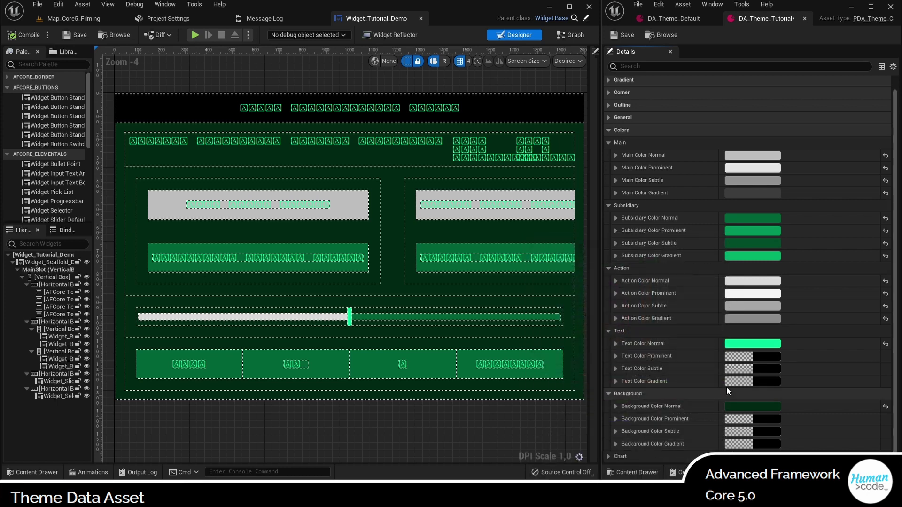
# Step: Set Text Color Prominent, Subtle and Gradient to the saved bright mint green
pyautogui.click(752, 357)
pyautogui.click(605, 258)
pyautogui.moveTo(625, 241); pyautogui.dragTo(632, 241)
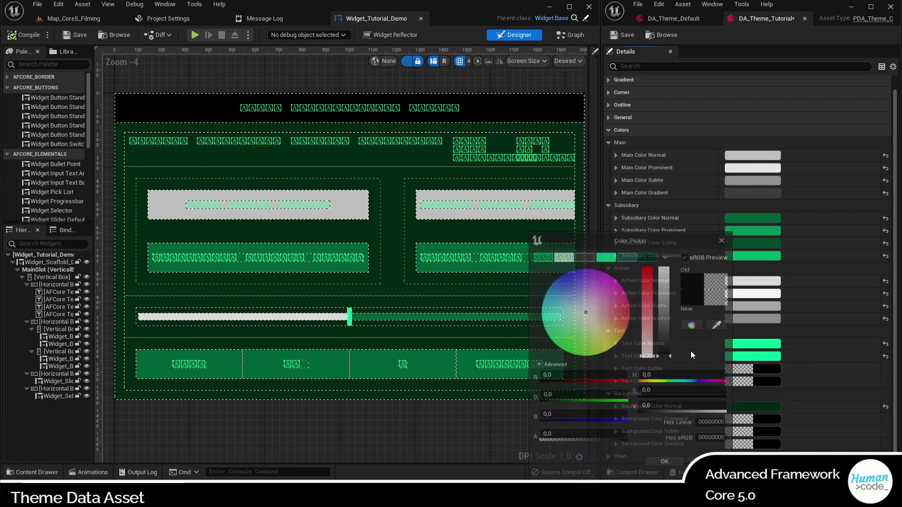
pyautogui.click(670, 466)
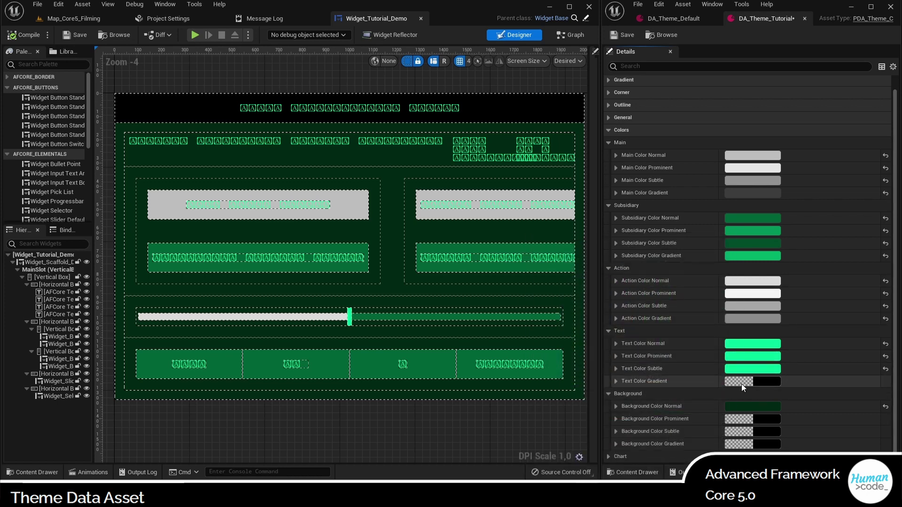
pyautogui.click(741, 384)
pyautogui.click(613, 258)
pyautogui.click(673, 465)
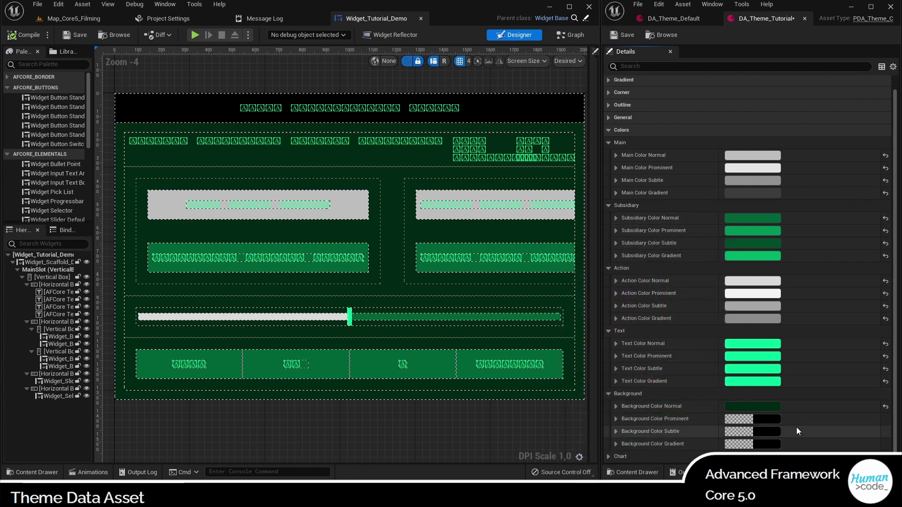
# Step: Set Background Color Prominent to the saved very dark green, brightened to a medium dark green
pyautogui.click(736, 419)
pyautogui.click(643, 258)
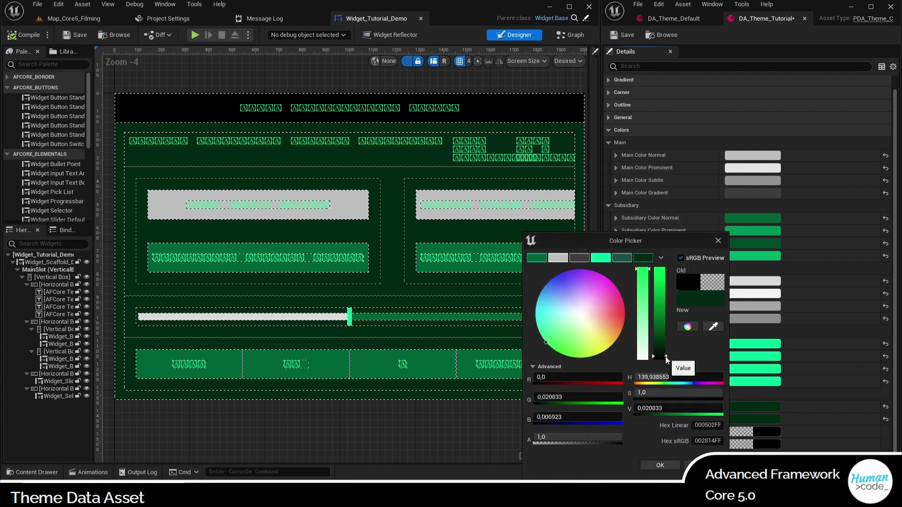
pyautogui.moveTo(665, 356); pyautogui.dragTo(665, 348)
# Step: Set Background Color Subtle to the saved very dark green with its value lowered to 0 for black
pyautogui.click(747, 431)
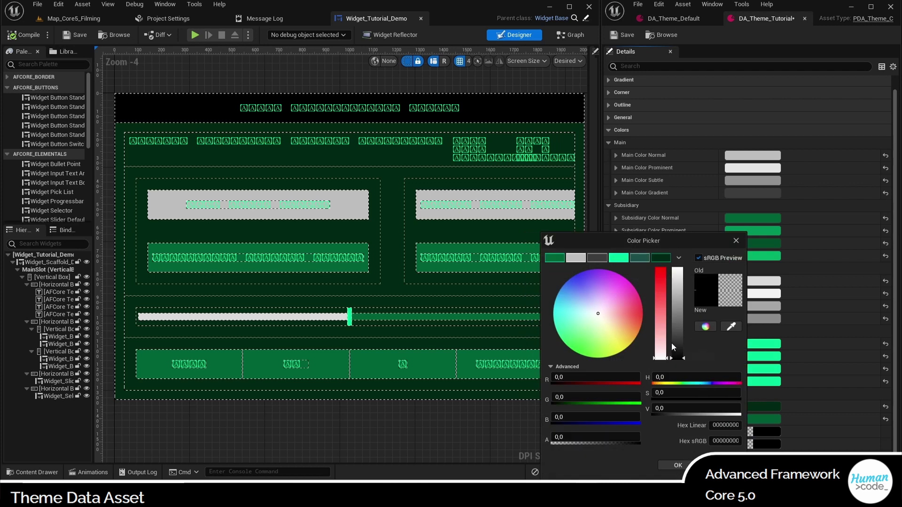
pyautogui.click(660, 260)
pyautogui.moveTo(671, 360); pyautogui.dragTo(684, 363)
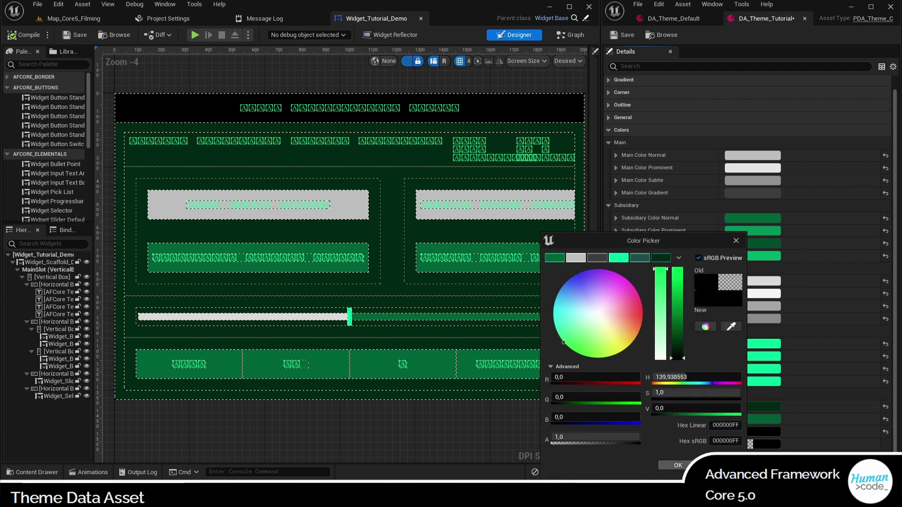
pyautogui.click(684, 465)
# Step: Set Background Color Gradient to the saved very dark green, brightened to a value of about 0.302
pyautogui.click(735, 444)
pyautogui.click(649, 259)
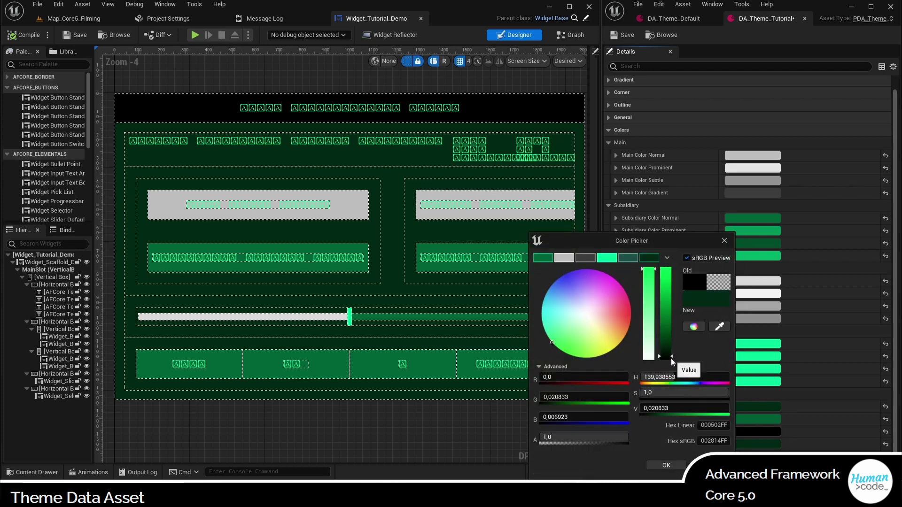
pyautogui.moveTo(671, 359); pyautogui.dragTo(671, 334)
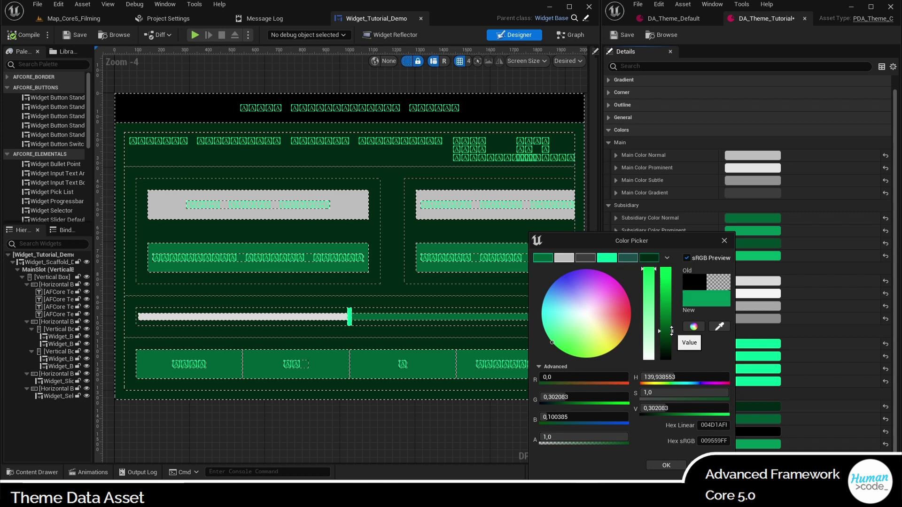
pyautogui.click(652, 467)
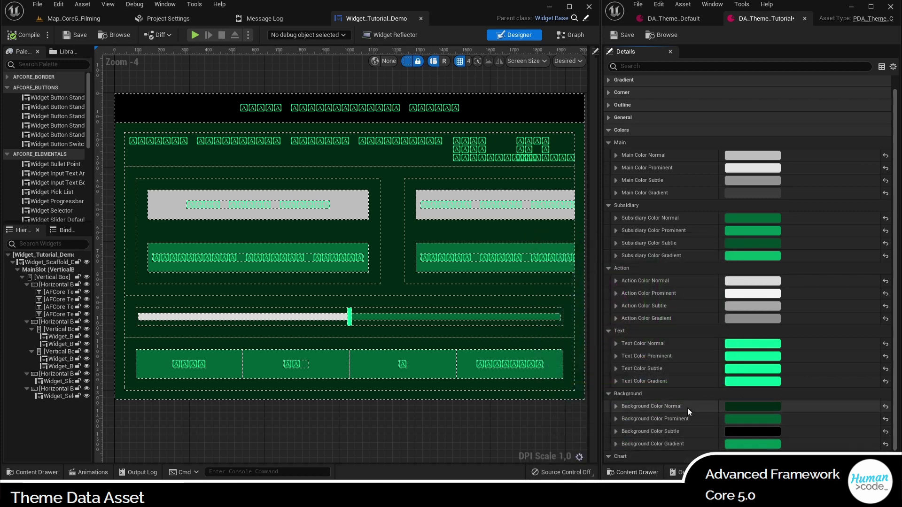
# Step: Add a Blue entry to the chart's Individual Colors and give it a blue color (hex sRGB 4269E3FF)
pyautogui.scroll(-1, 687, 408)
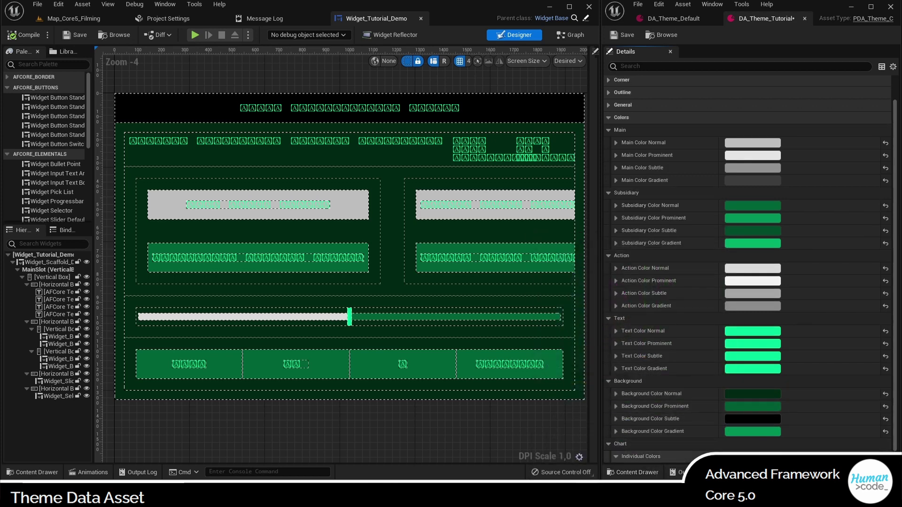
pyautogui.click(770, 456)
pyautogui.scroll(-1, 753, 403)
pyautogui.click(687, 455)
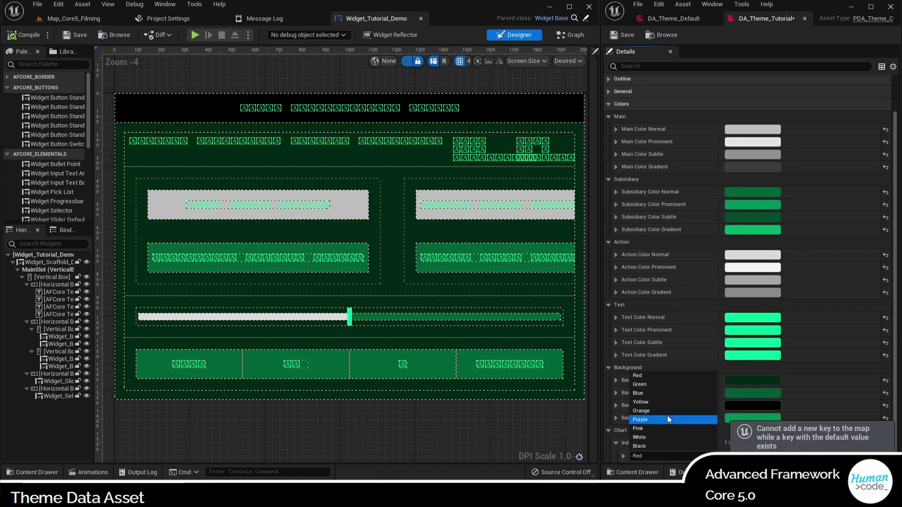
pyautogui.click(648, 392)
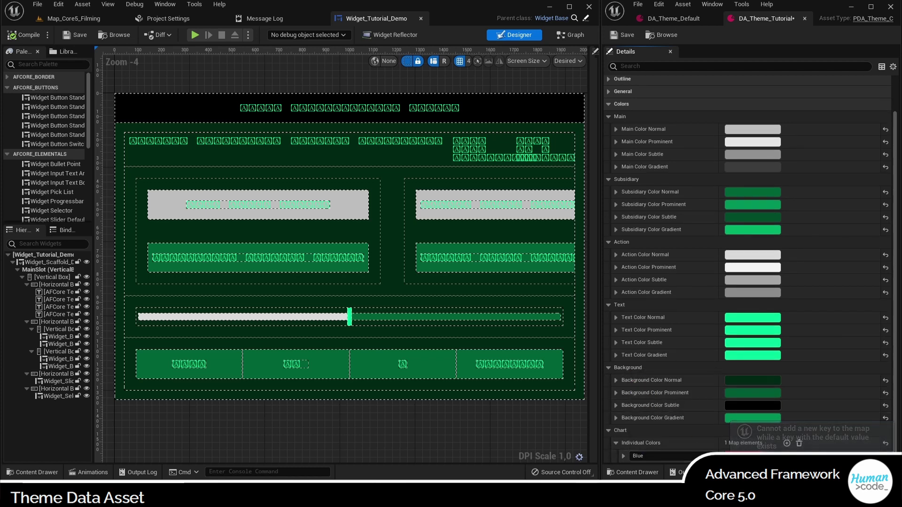
pyautogui.click(752, 455)
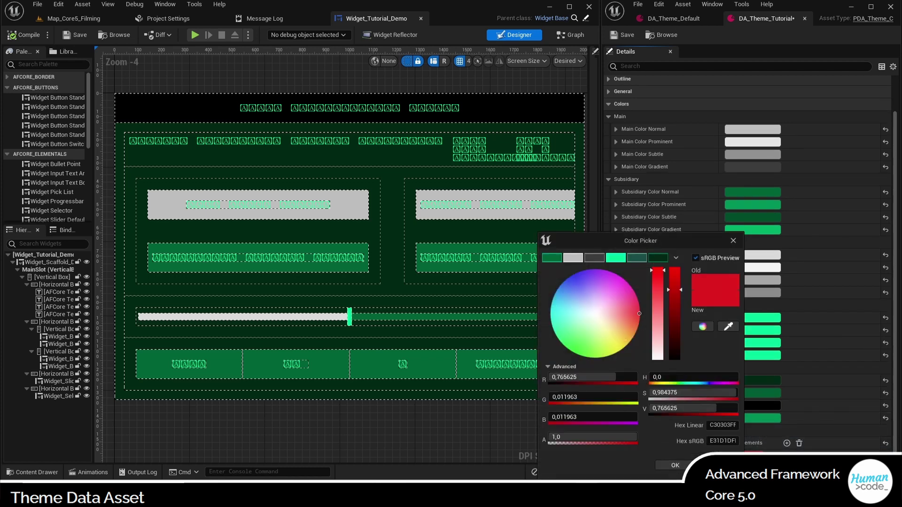
pyautogui.click(571, 280)
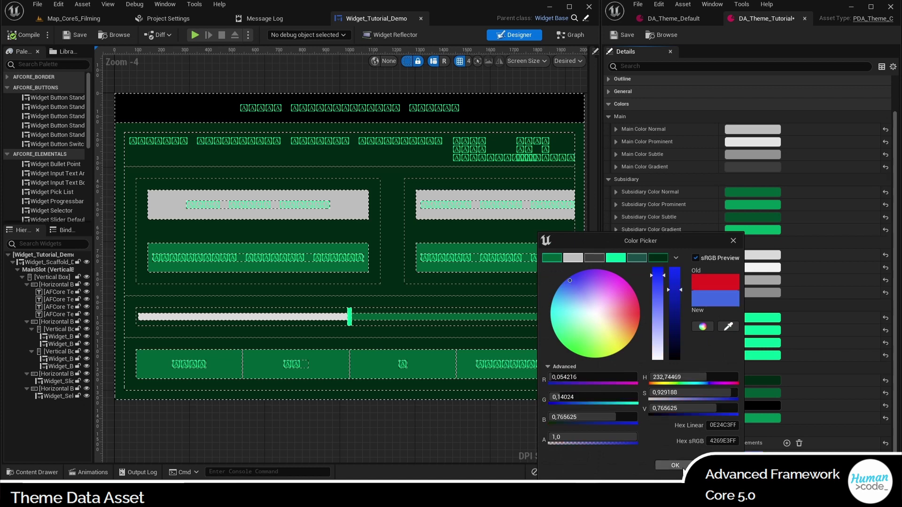
pyautogui.click(683, 469)
# Step: Add a Yellow entry to the chart's Individual Colors and give it a bright yellow color with alpha 1
pyautogui.click(786, 442)
pyautogui.click(644, 456)
pyautogui.click(667, 392)
pyautogui.click(757, 455)
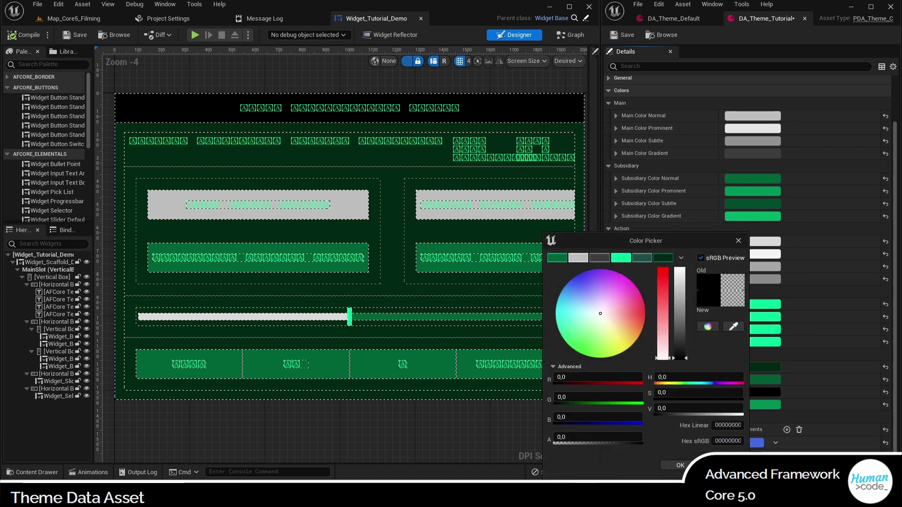
pyautogui.click(630, 344)
pyautogui.moveTo(680, 358); pyautogui.dragTo(690, 276)
pyautogui.click(567, 439)
pyautogui.write('1')
pyautogui.press('Return')
pyautogui.click(680, 466)
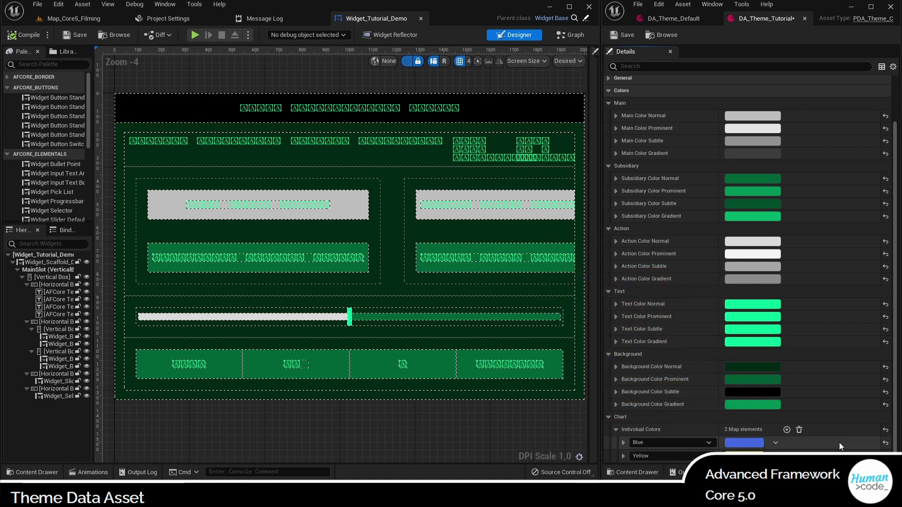
# Step: Add a Red entry to the chart's Individual Colors with a bright red of value about 0.974, and raise its alpha
pyautogui.click(787, 429)
pyautogui.click(747, 455)
pyautogui.moveTo(666, 357); pyautogui.dragTo(660, 272)
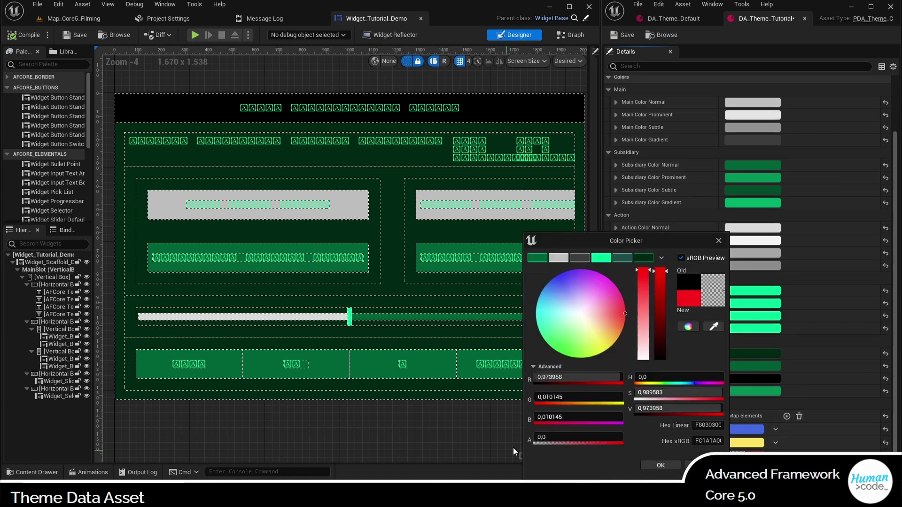
pyautogui.moveTo(536, 437); pyautogui.dragTo(540, 437)
pyautogui.click(653, 465)
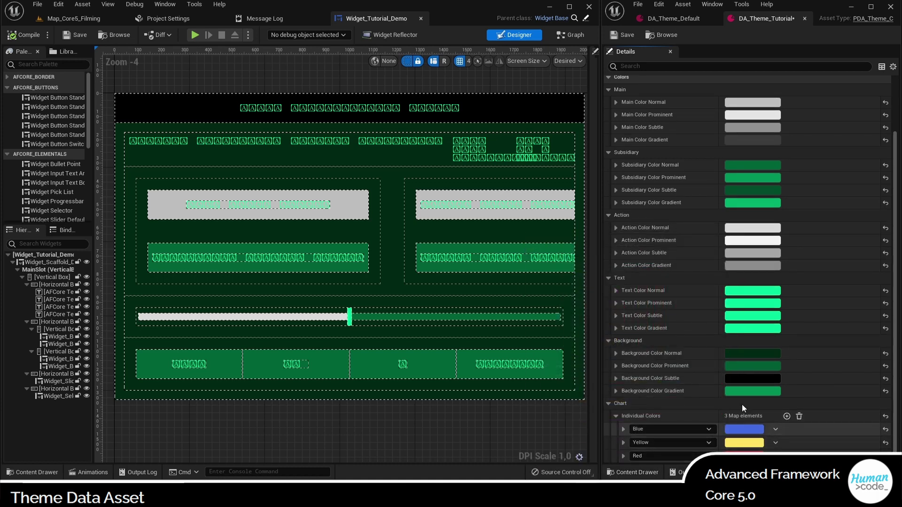
# Step: Save the DA_Theme_Tutorial asset and expand its General settings
pyautogui.hotkey('ctrl', 's')
pyautogui.scroll(3, 679, 286)
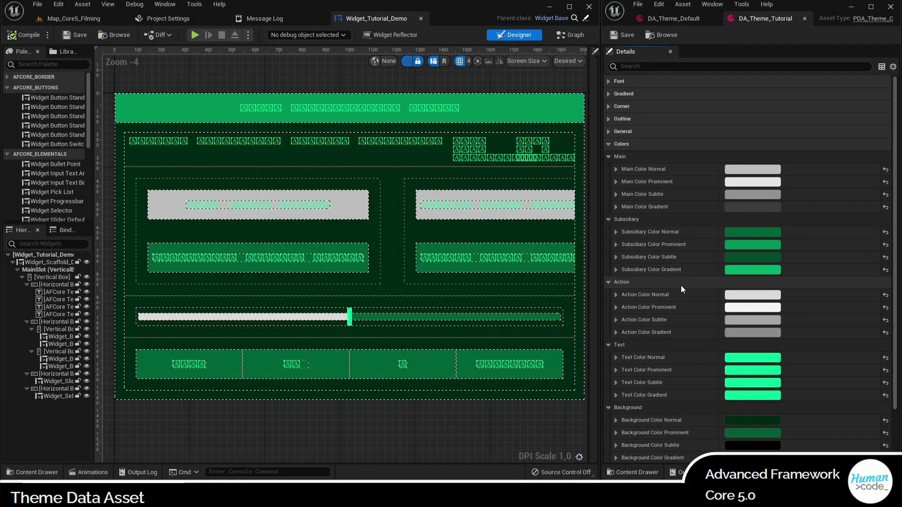
pyautogui.click(609, 131)
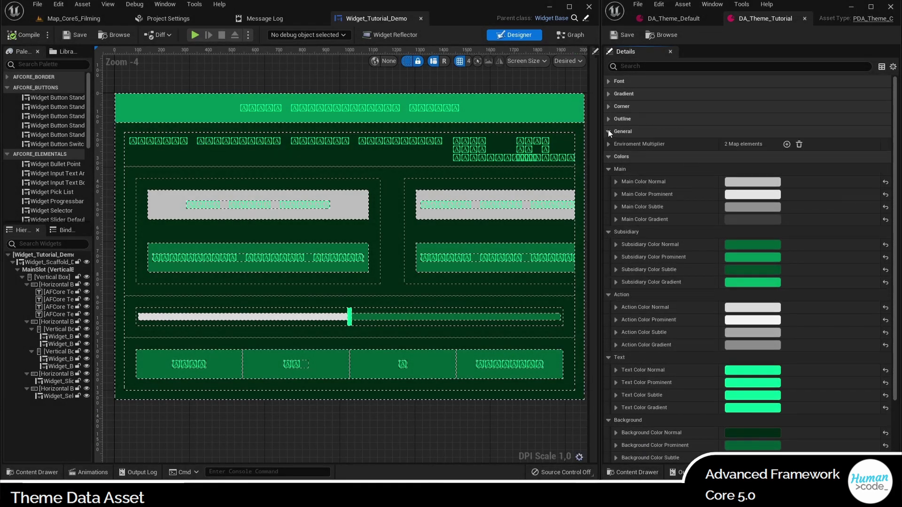
# Step: Enable the theme's Gradient setting and recompile the demo widget
pyautogui.click(608, 131)
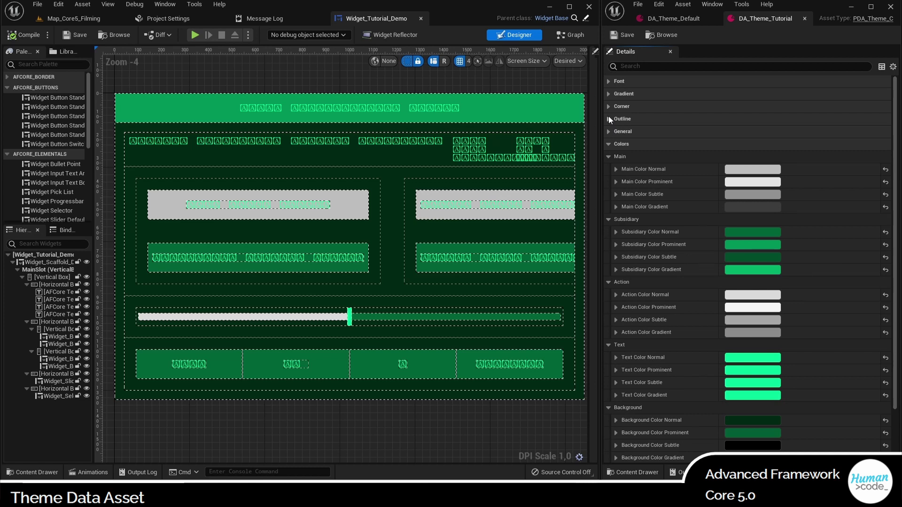
pyautogui.click(609, 93)
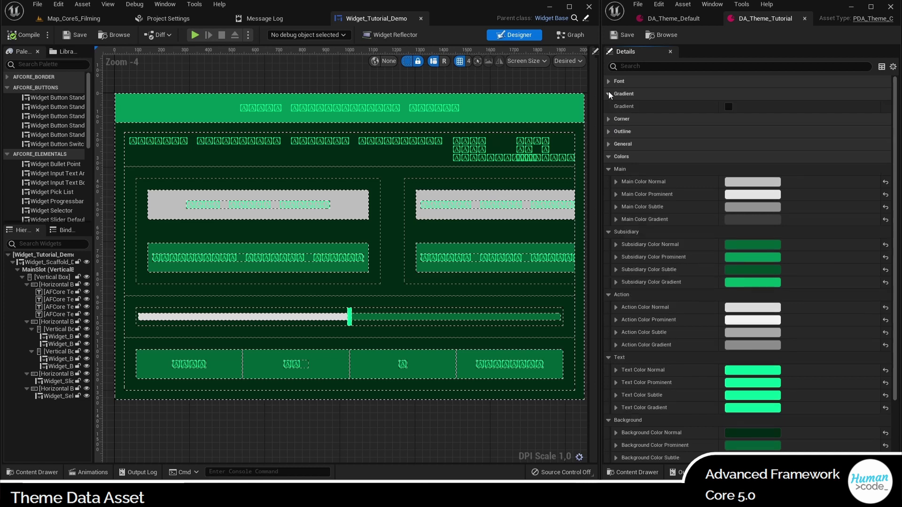
pyautogui.click(729, 107)
pyautogui.click(32, 36)
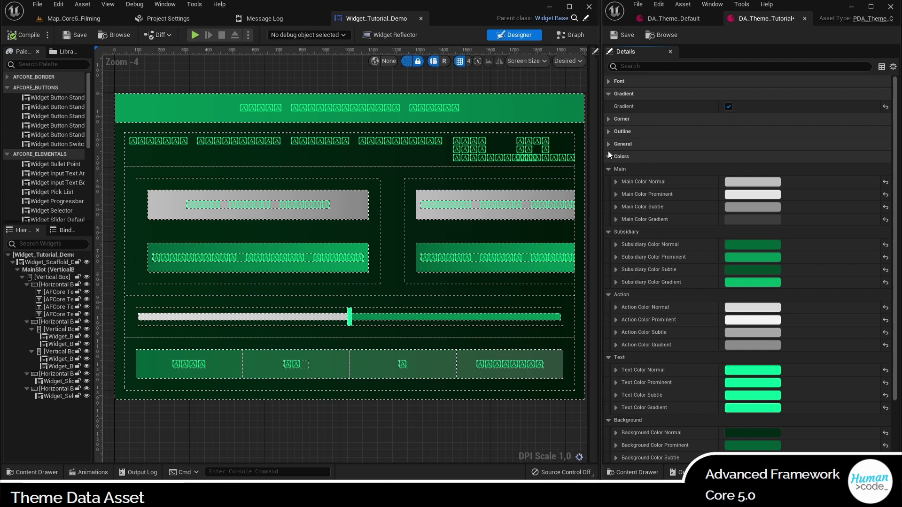
# Step: Add an entry to the theme's Font map and assign it the Display2 style
pyautogui.click(609, 82)
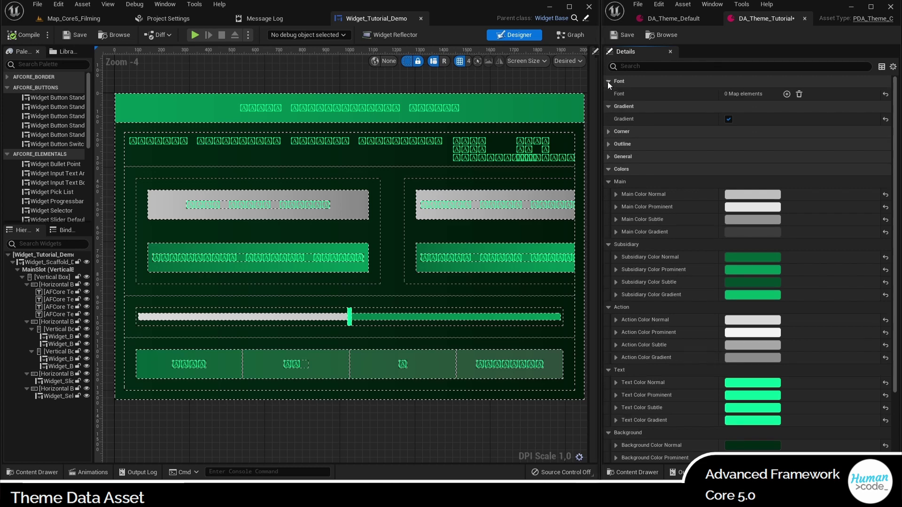
pyautogui.click(787, 94)
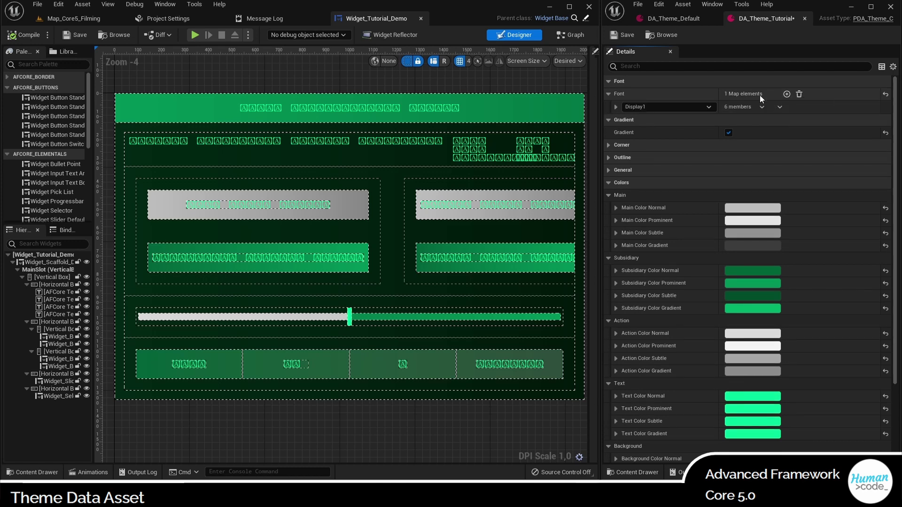
pyautogui.click(656, 105)
pyautogui.click(646, 123)
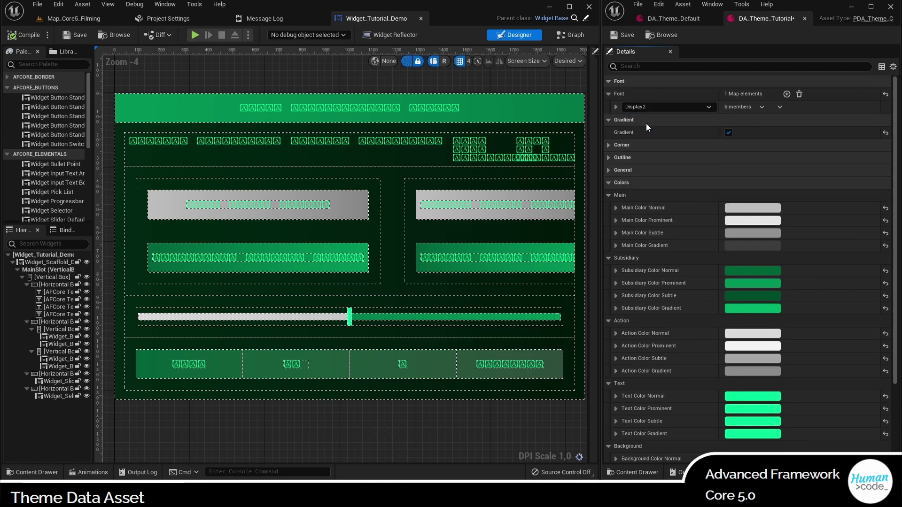
# Step: Give the Display2 font entry the Quicksand family in Bold, with size 50 and letter spacing 1
pyautogui.click(616, 107)
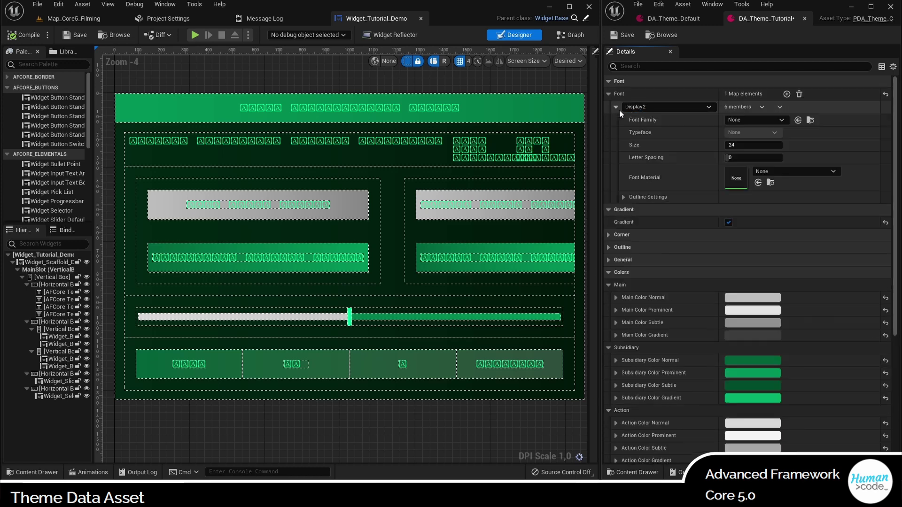
pyautogui.click(746, 120)
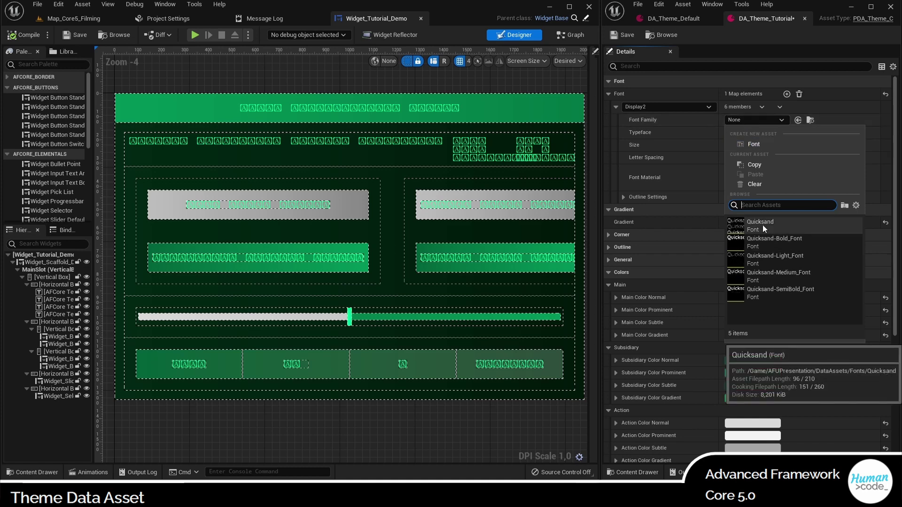
pyautogui.click(763, 224)
pyautogui.click(740, 131)
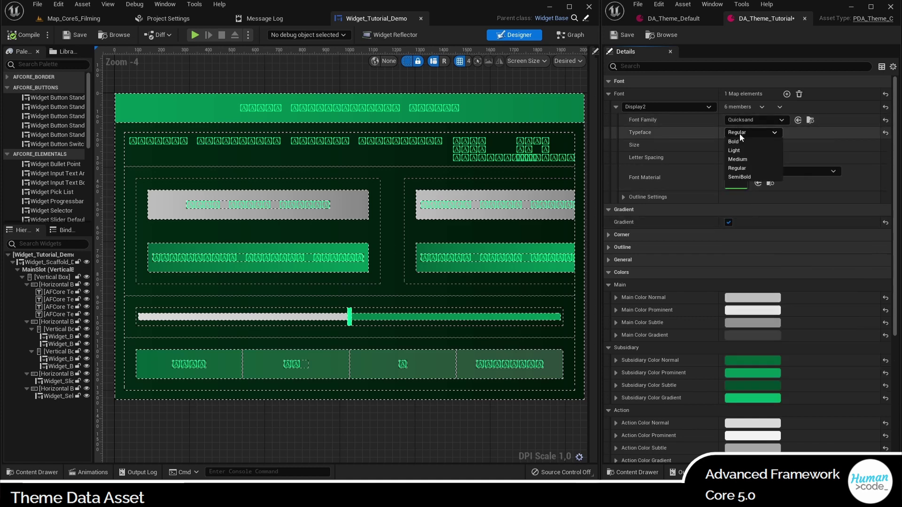
pyautogui.click(737, 144)
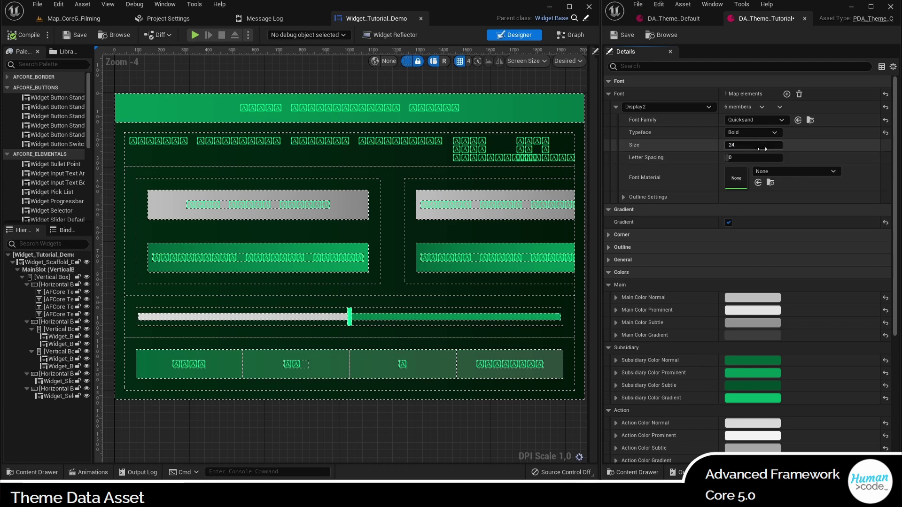
pyautogui.click(758, 146)
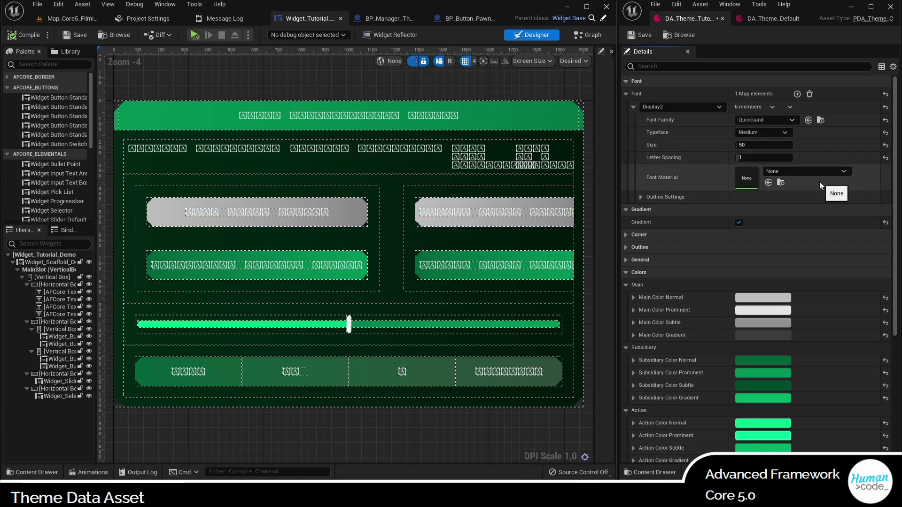
# Step: Add Heading1 and Subheading2 entries to the Font map
pyautogui.click(632, 107)
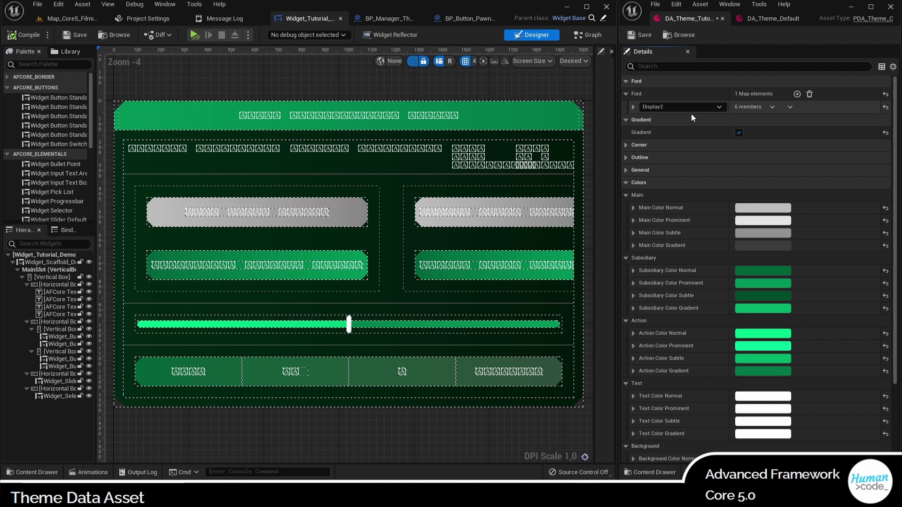
pyautogui.click(797, 94)
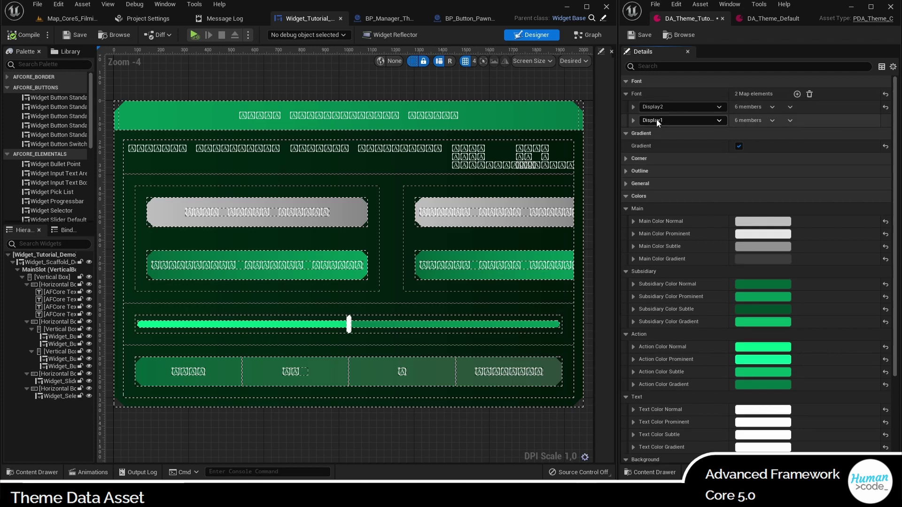
pyautogui.click(651, 120)
pyautogui.click(653, 152)
pyautogui.click(797, 95)
pyautogui.click(673, 135)
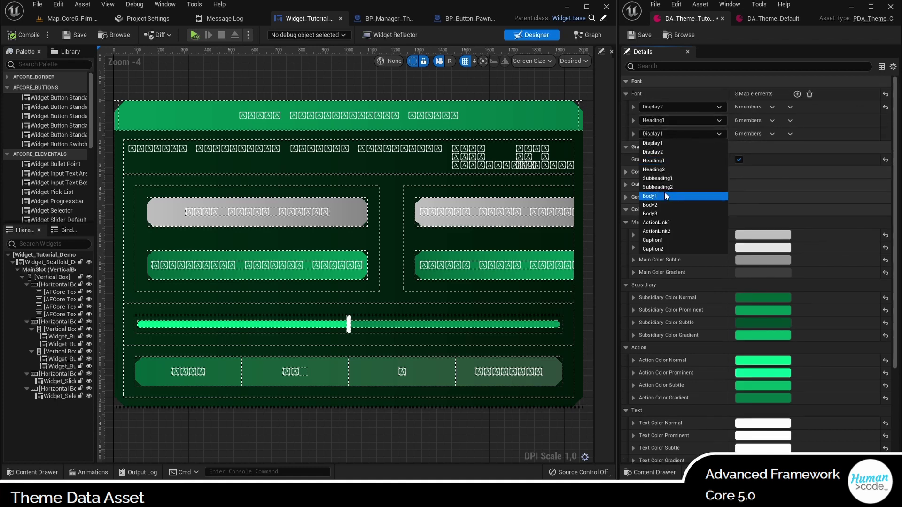
pyautogui.click(663, 187)
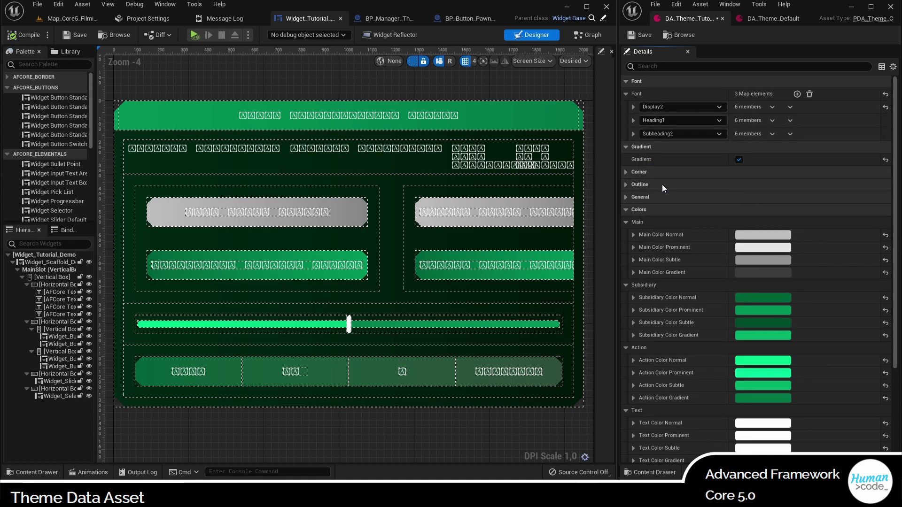
# Step: Extend the Font map with Body3, ActionLink1 and Caption1 entries
pyautogui.click(798, 94)
pyautogui.click(681, 147)
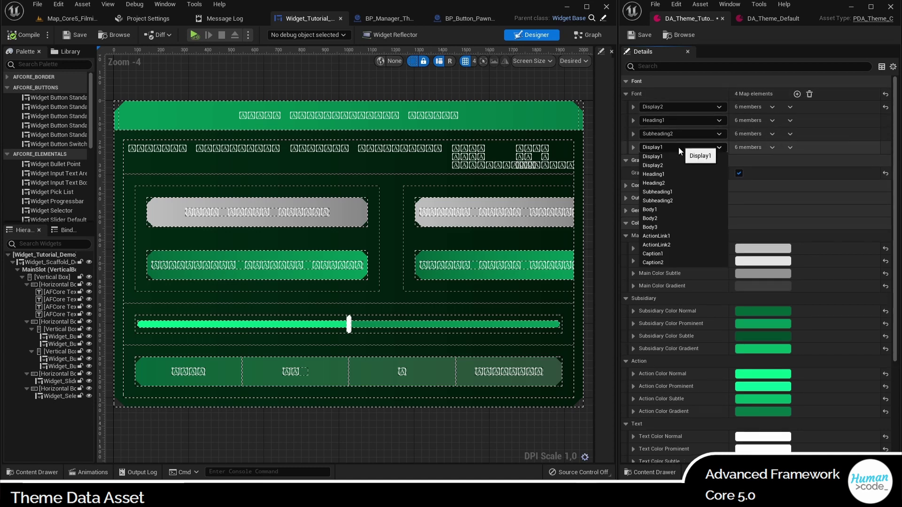
pyautogui.click(665, 224)
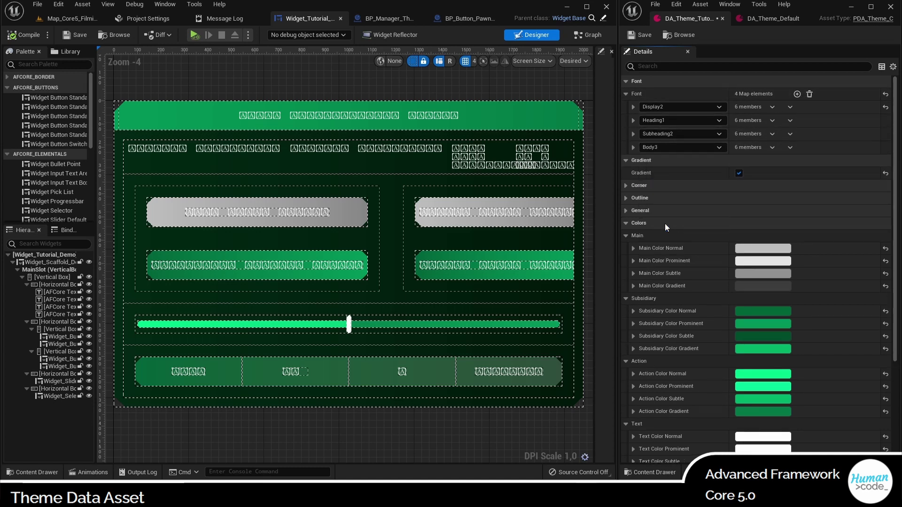
pyautogui.click(797, 94)
pyautogui.click(673, 160)
pyautogui.click(667, 251)
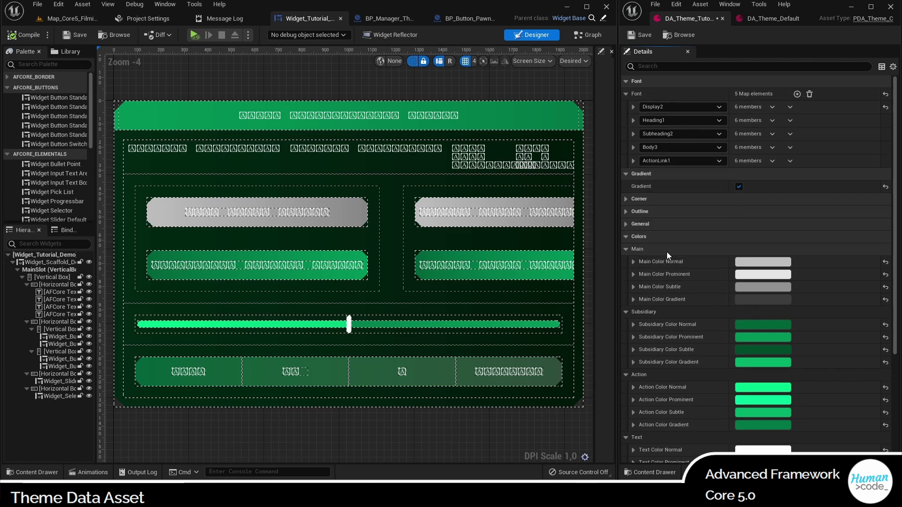
pyautogui.click(798, 94)
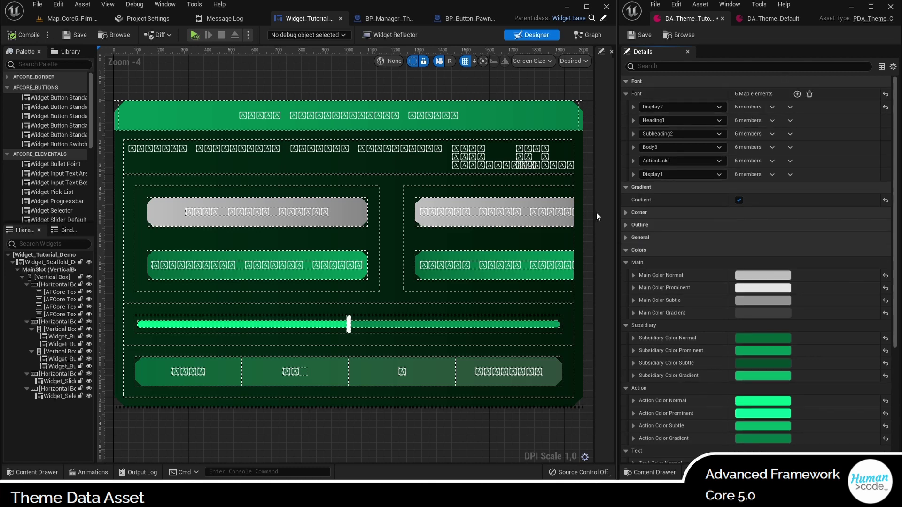
pyautogui.click(666, 175)
pyautogui.click(657, 282)
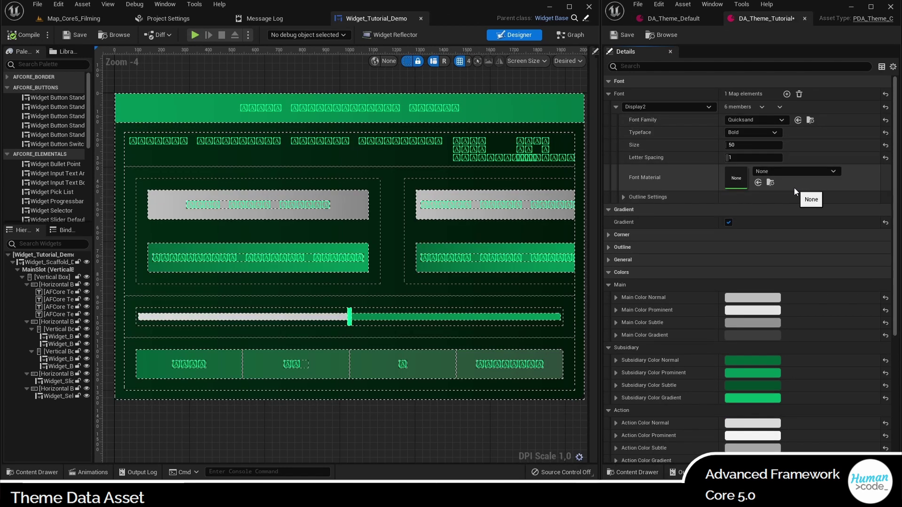
# Step: Replace DA_Theme_Tutorial's Font map with a copy of the one in DA_Theme_Default, saving the asset and recompiling the demo widget
pyautogui.click(666, 22)
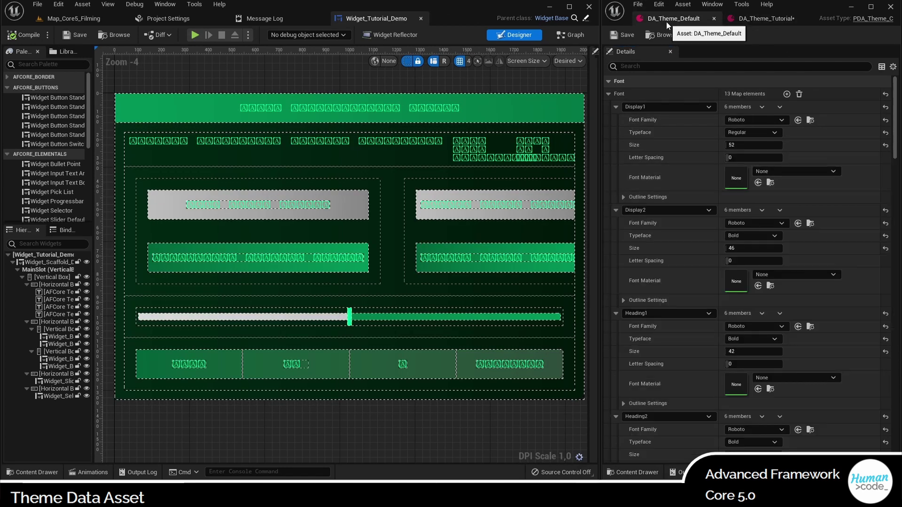
pyautogui.rightClick(672, 92)
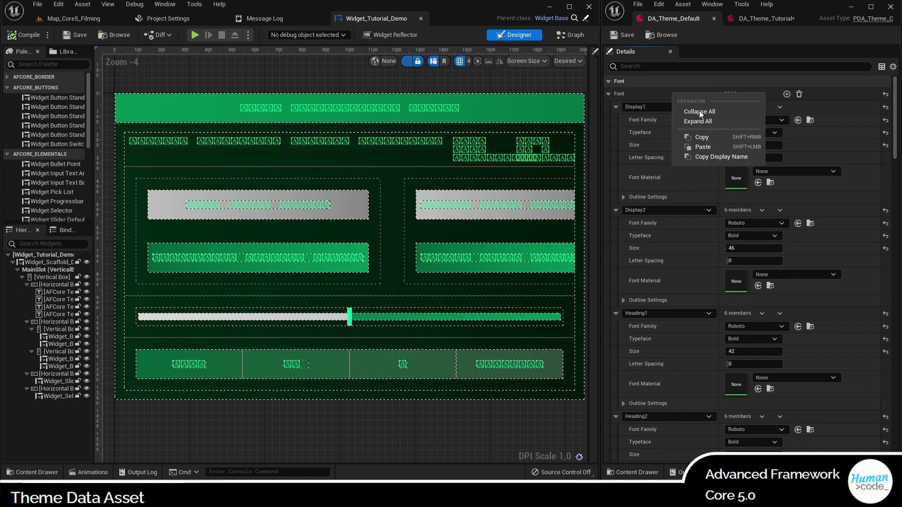
pyautogui.click(705, 137)
pyautogui.click(766, 20)
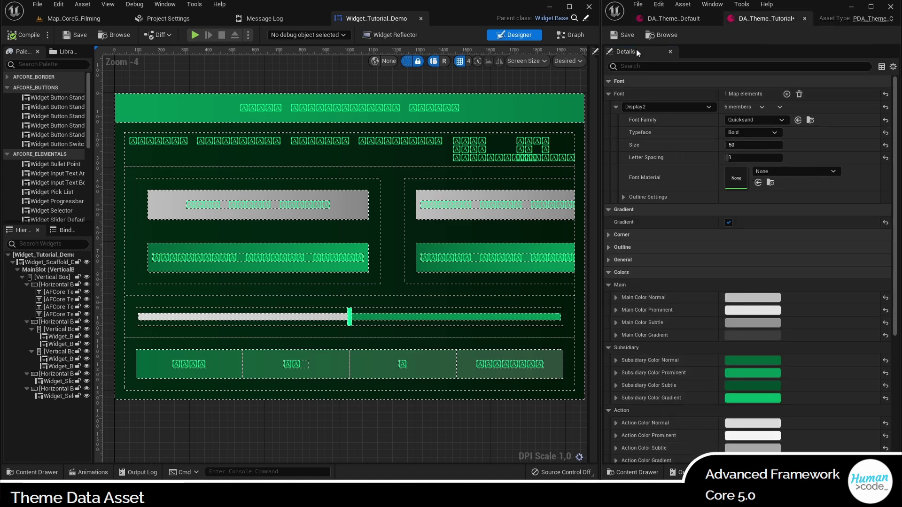
pyautogui.rightClick(678, 93)
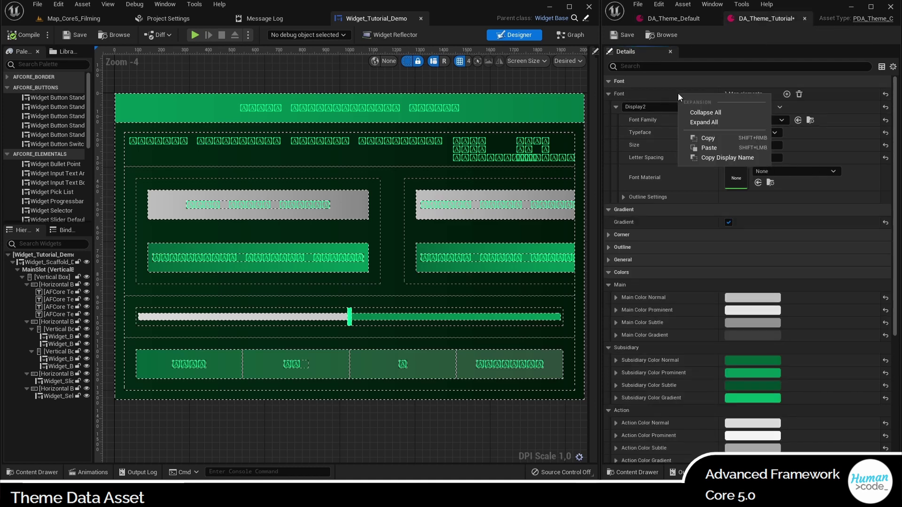
pyautogui.click(707, 148)
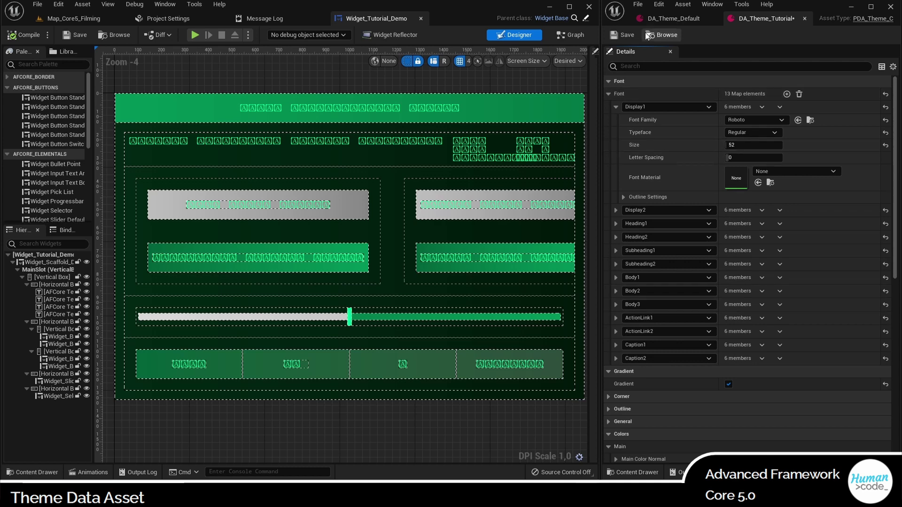
pyautogui.click(624, 35)
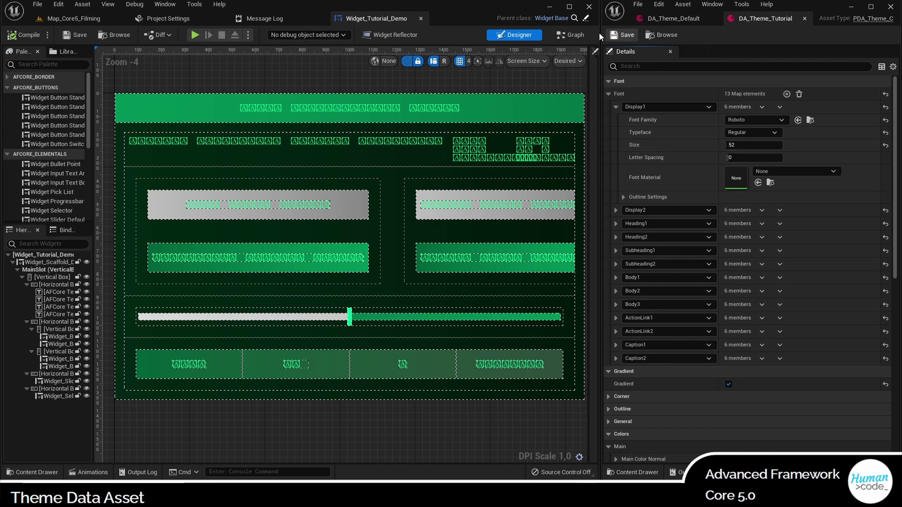
pyautogui.click(23, 36)
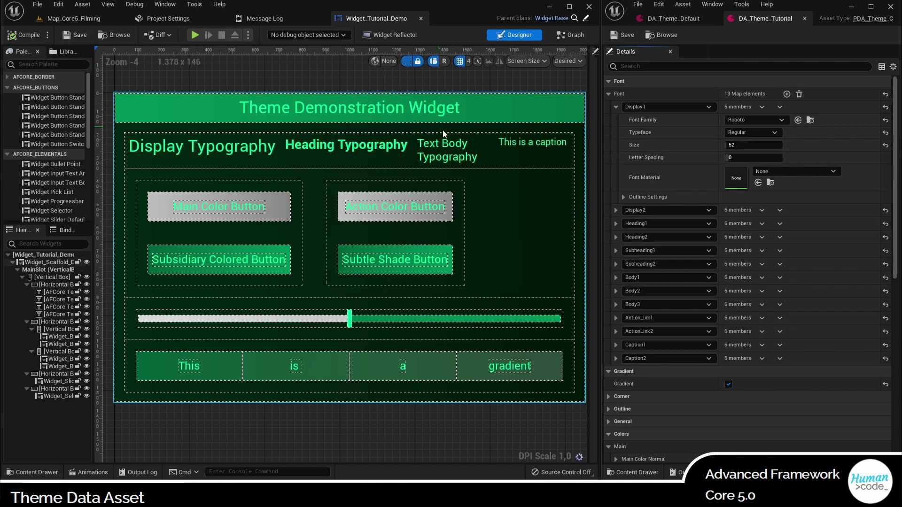
# Step: Set the Display1 font to Quicksand Bold and the Display2 font family to Quicksand
pyautogui.click(757, 121)
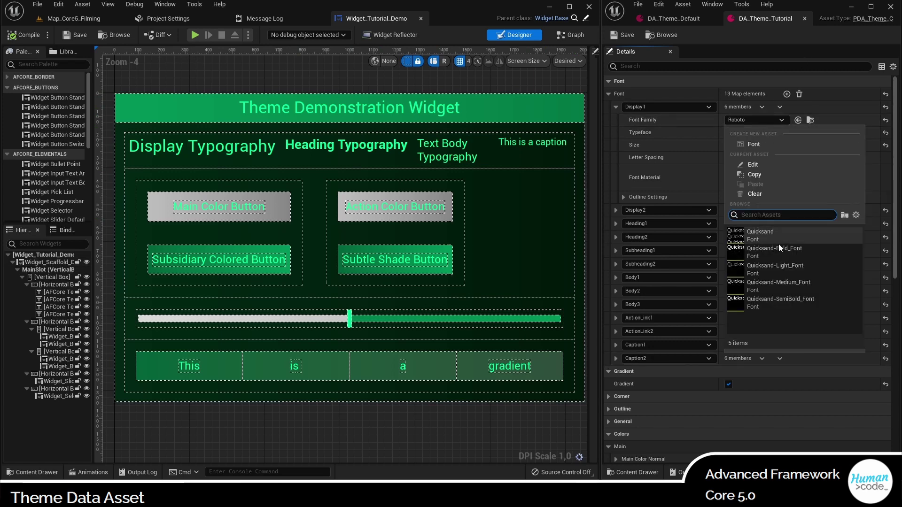
pyautogui.click(777, 238)
pyautogui.click(754, 132)
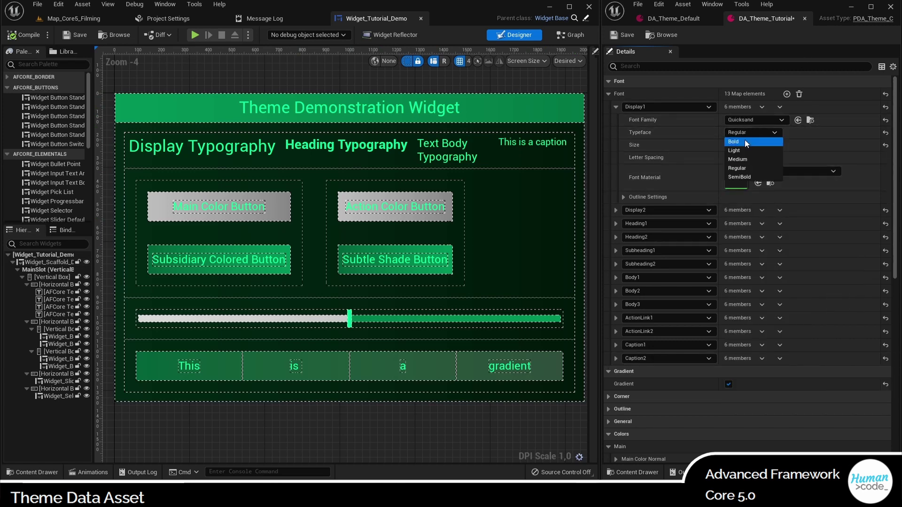
pyautogui.click(746, 142)
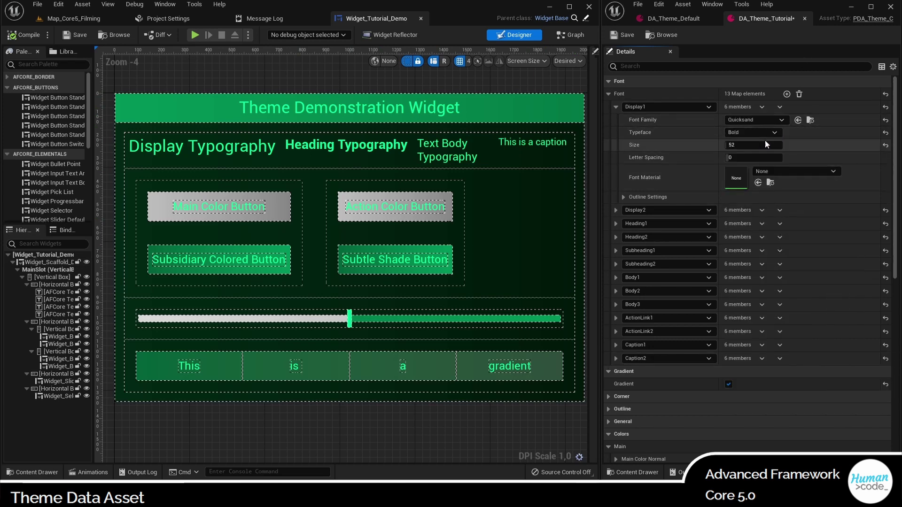
pyautogui.click(616, 211)
pyautogui.click(752, 223)
pyautogui.click(777, 342)
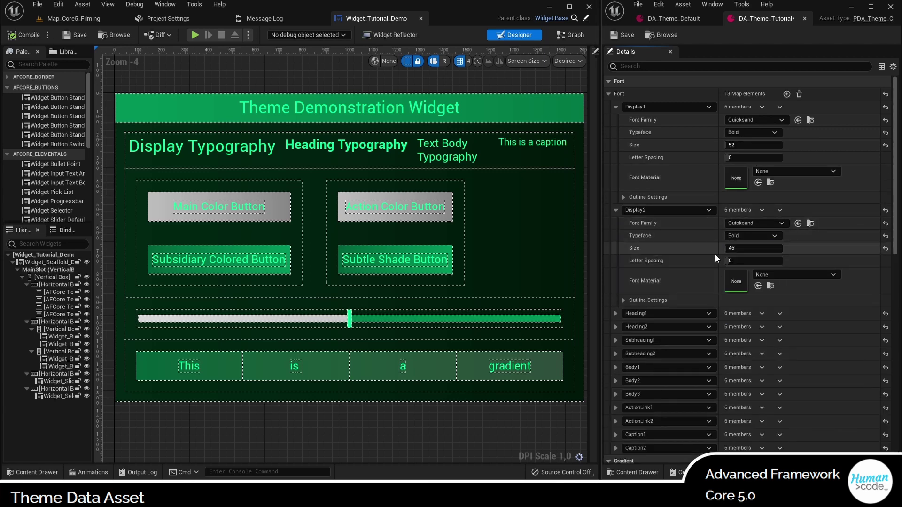
# Step: Change the Heading1 font to the Quicksand family with the Regular typeface
pyautogui.scroll(-2, 716, 255)
pyautogui.click(617, 256)
pyautogui.click(752, 176)
pyautogui.click(757, 162)
pyautogui.click(751, 280)
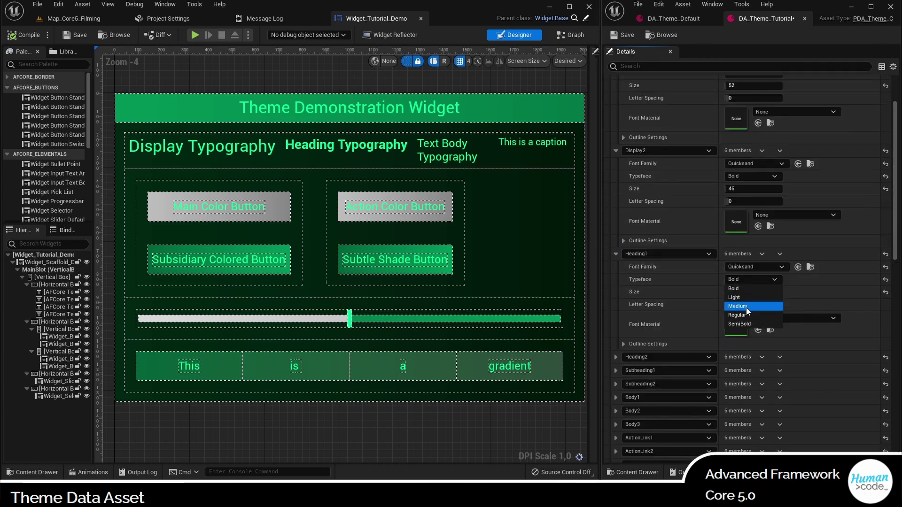
pyautogui.click(746, 315)
# Step: Change the Heading2 font to the Quicksand family with the Bold typeface
pyautogui.scroll(-2, 658, 300)
pyautogui.click(616, 298)
pyautogui.click(752, 311)
pyautogui.click(775, 190)
pyautogui.click(752, 324)
pyautogui.click(752, 341)
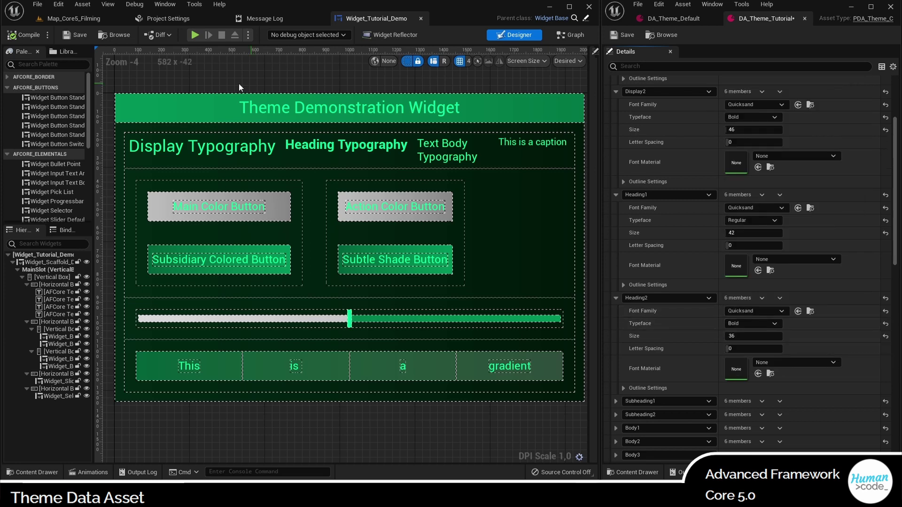
# Step: Set the typeface of the ActionLink1 font entry to Bold
pyautogui.scroll(-3, 760, 322)
pyautogui.click(616, 349)
pyautogui.click(752, 374)
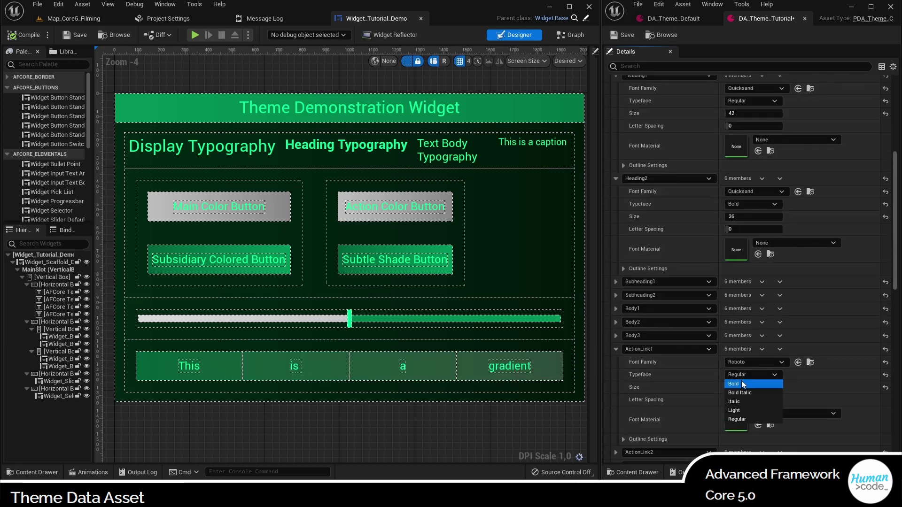
pyautogui.click(742, 384)
# Step: Set the typeface of the Caption1 font entry to Italic
pyautogui.scroll(-3, 642, 419)
pyautogui.click(616, 392)
pyautogui.click(752, 418)
pyautogui.click(752, 444)
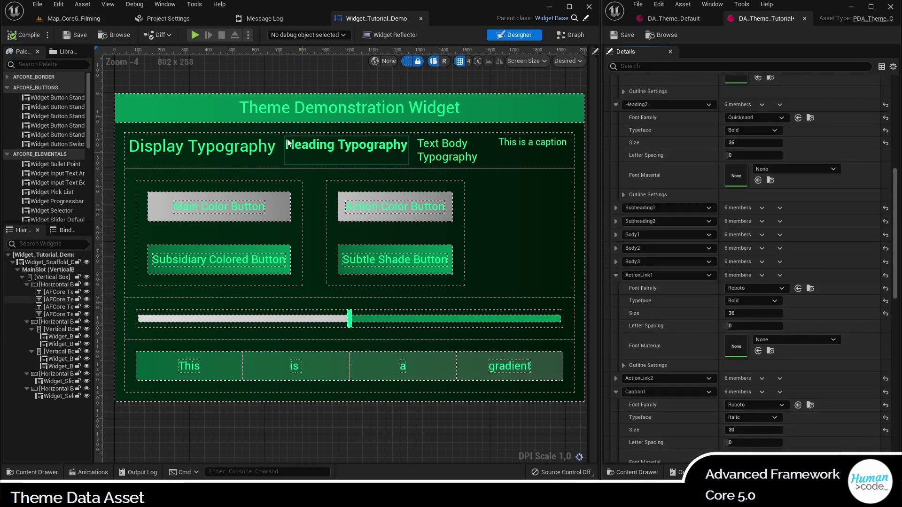
# Step: Compile the demo widget to preview the updated theme fonts
pyautogui.click(38, 36)
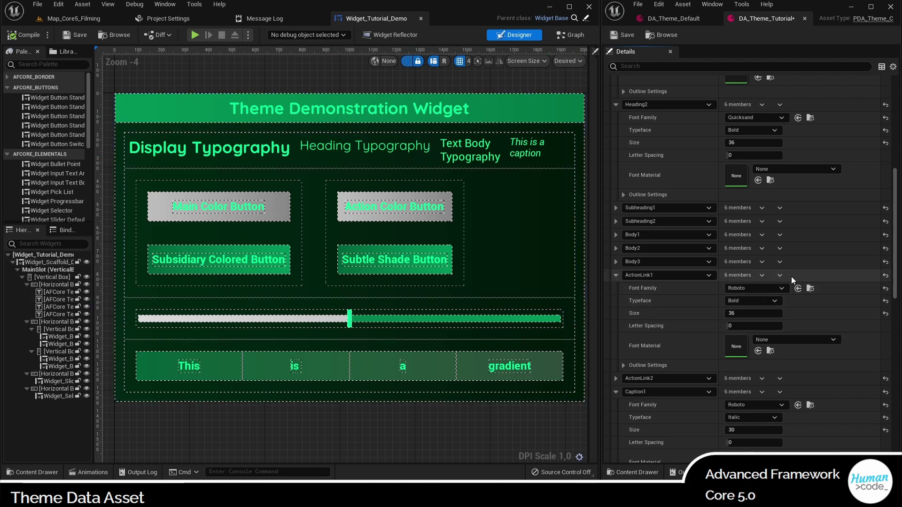
# Step: Try the Rounded corner type in the theme, recompile the demo widget, and return the corner type to Full
pyautogui.scroll(-5, 770, 263)
pyautogui.scroll(-4, 759, 238)
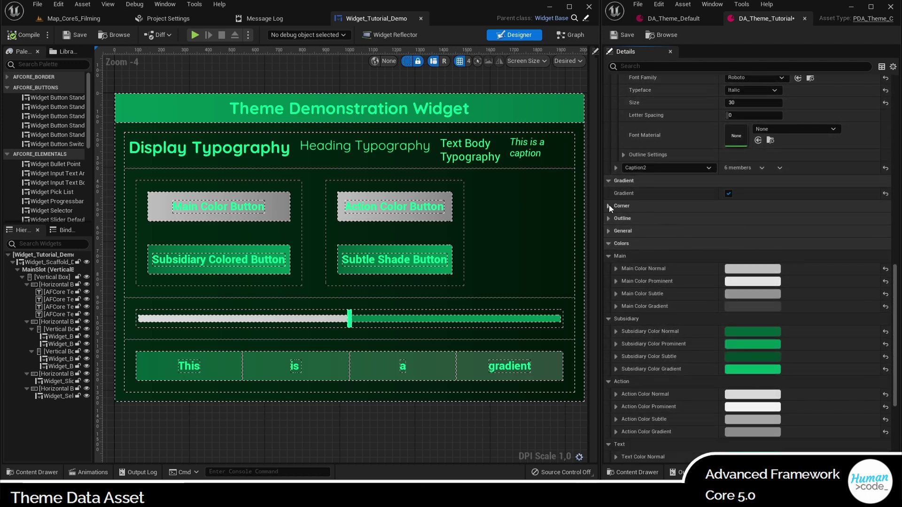
pyautogui.click(609, 206)
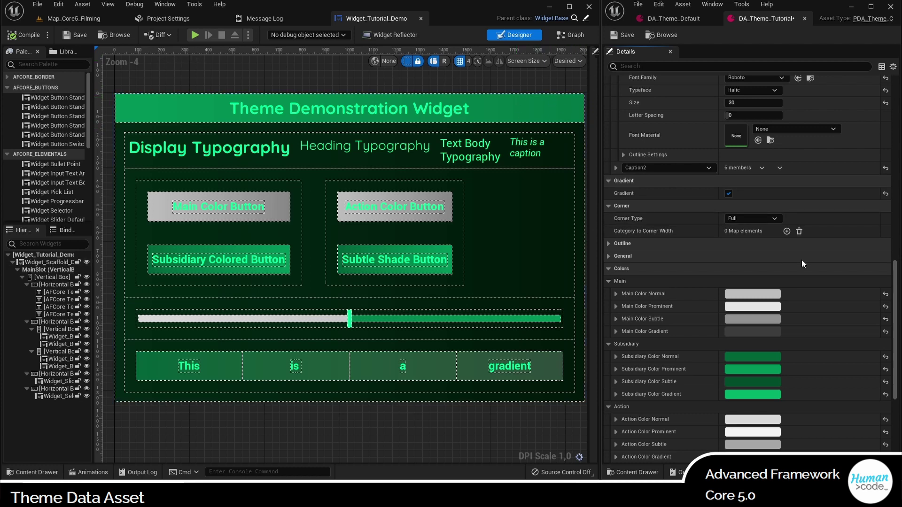
pyautogui.click(754, 218)
pyautogui.click(738, 237)
pyautogui.click(78, 35)
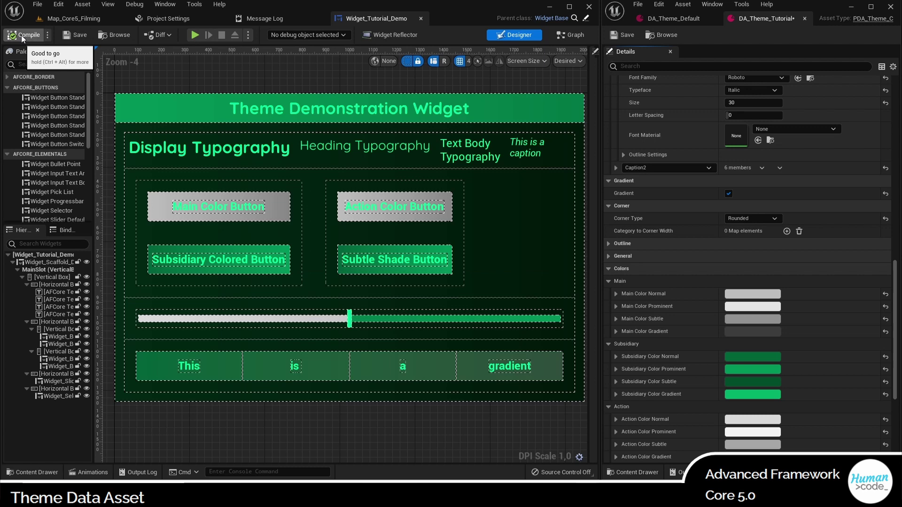
pyautogui.click(30, 45)
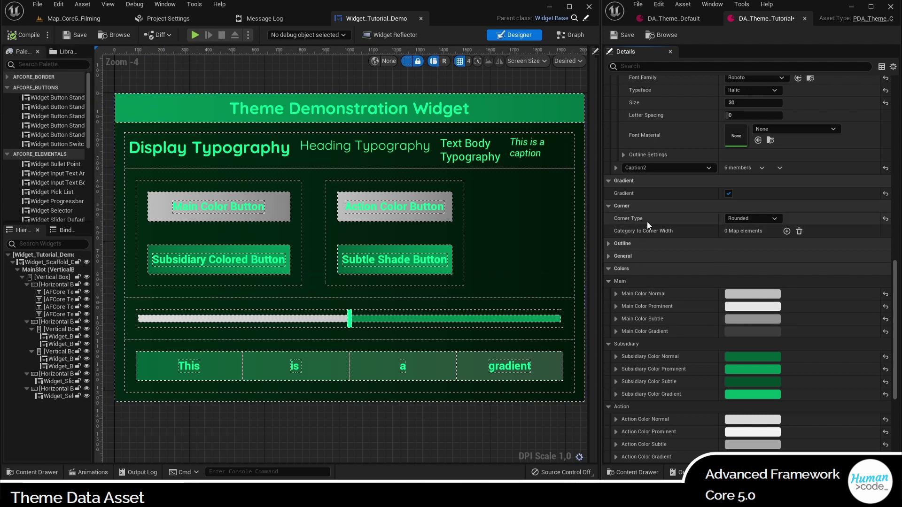
pyautogui.click(765, 220)
pyautogui.click(735, 227)
# Step: Add entries for OuterBorder, InnerBorder and Buttons to the Category to Corner Width map
pyautogui.click(787, 231)
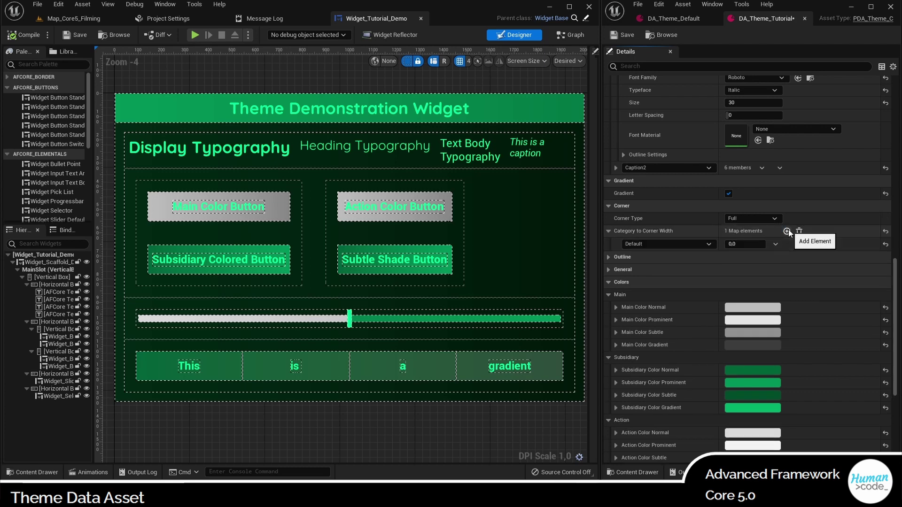
pyautogui.click(647, 245)
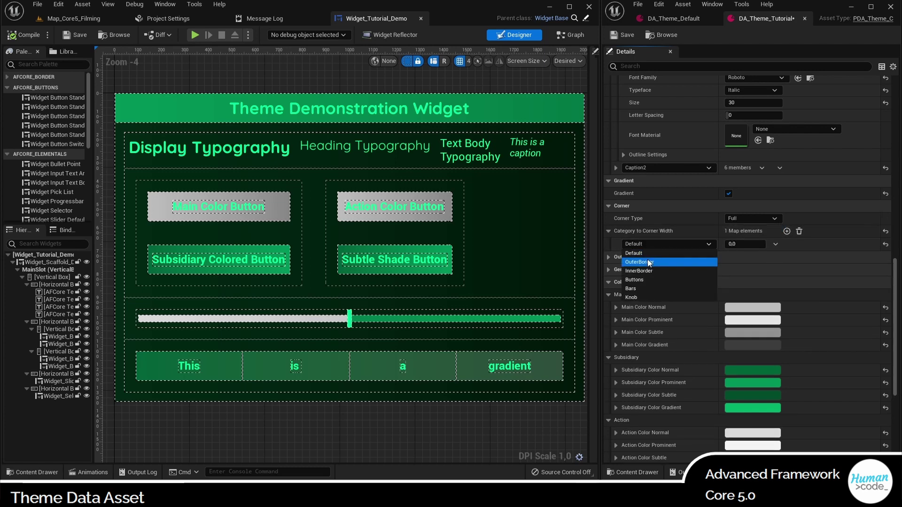
pyautogui.click(641, 262)
pyautogui.click(787, 232)
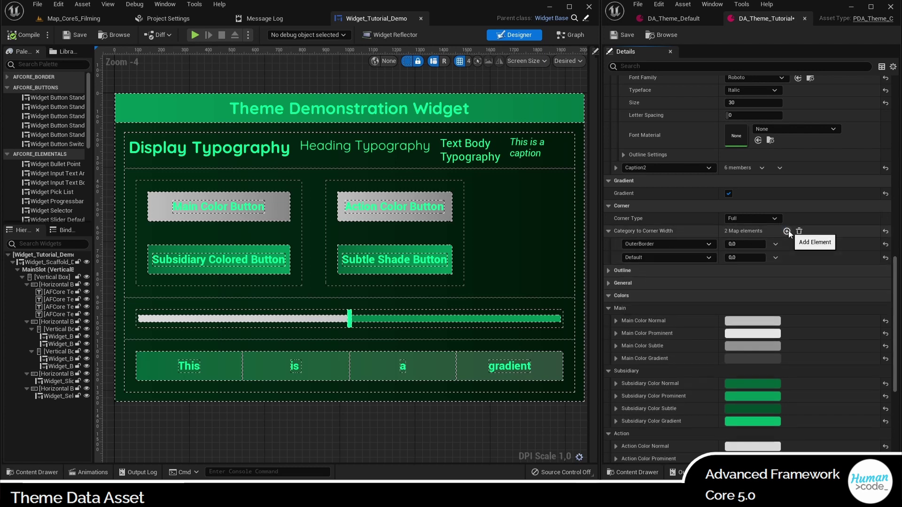
pyautogui.click(647, 257)
pyautogui.click(641, 284)
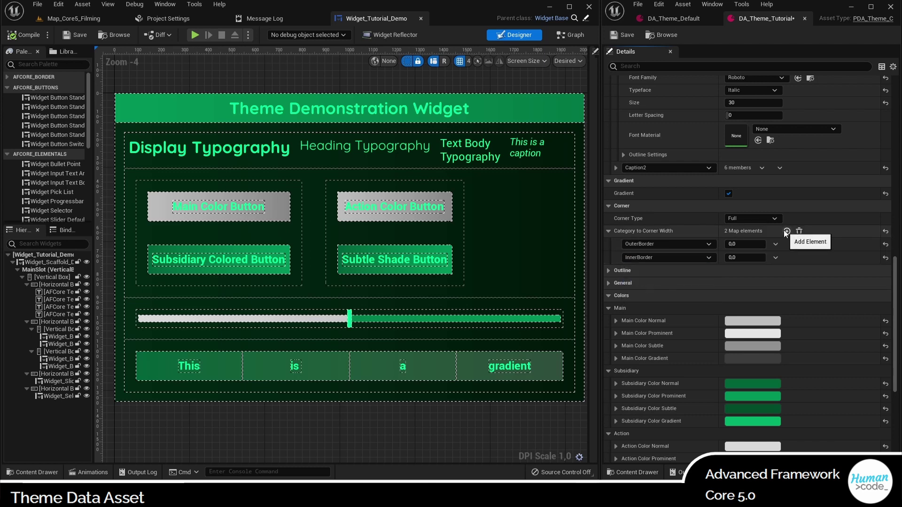
pyautogui.click(787, 232)
pyautogui.click(648, 271)
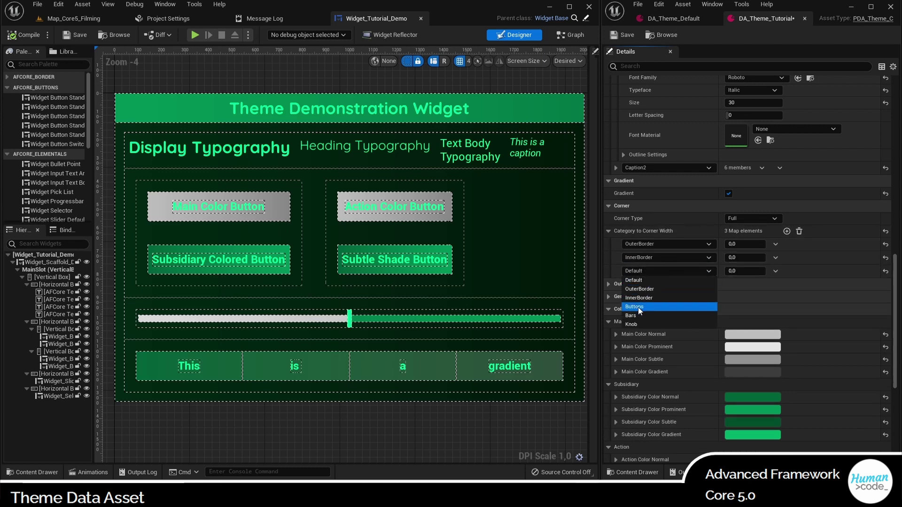
pyautogui.click(638, 307)
# Step: Add entries for Bars, Knob and Default to the Category to Corner Width map
pyautogui.click(787, 231)
pyautogui.click(665, 285)
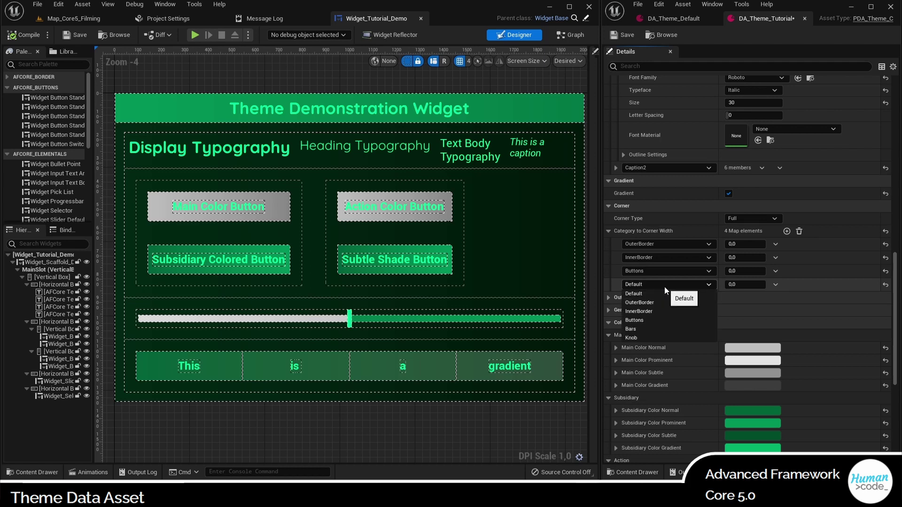
pyautogui.click(650, 328)
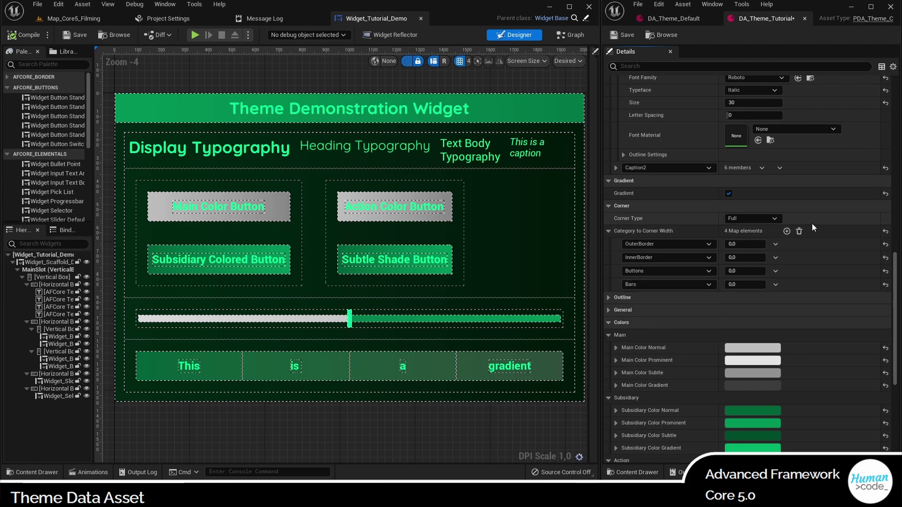
pyautogui.click(788, 231)
pyautogui.click(677, 299)
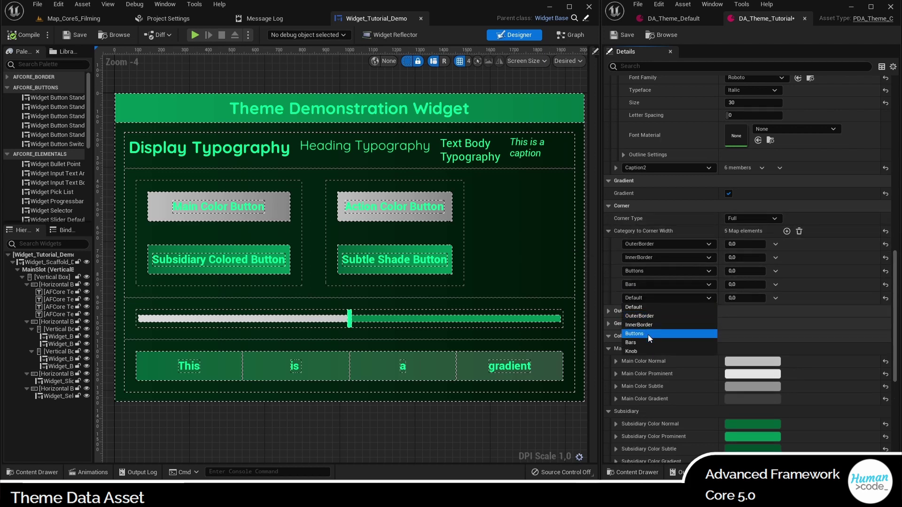
pyautogui.click(657, 351)
pyautogui.click(788, 231)
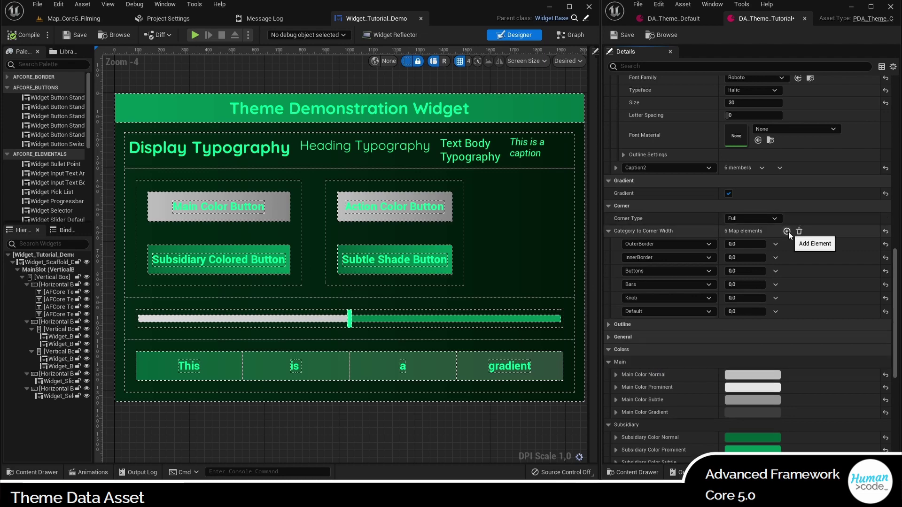
pyautogui.click(690, 311)
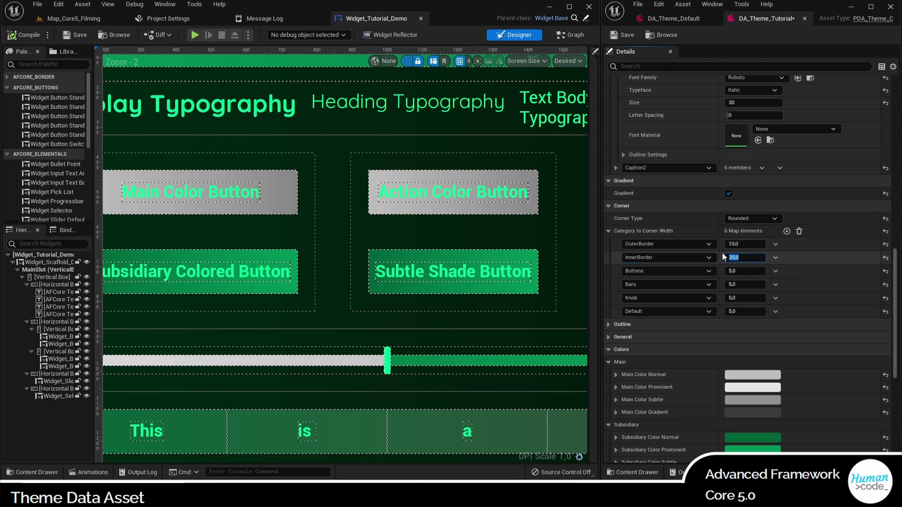
# Step: Set the corner widths of InnerBorder, Buttons, Bars, Knob and Default to 10 each
pyautogui.write('0')
pyautogui.click(731, 271)
pyautogui.write('10')
pyautogui.click(731, 284)
pyautogui.write('10')
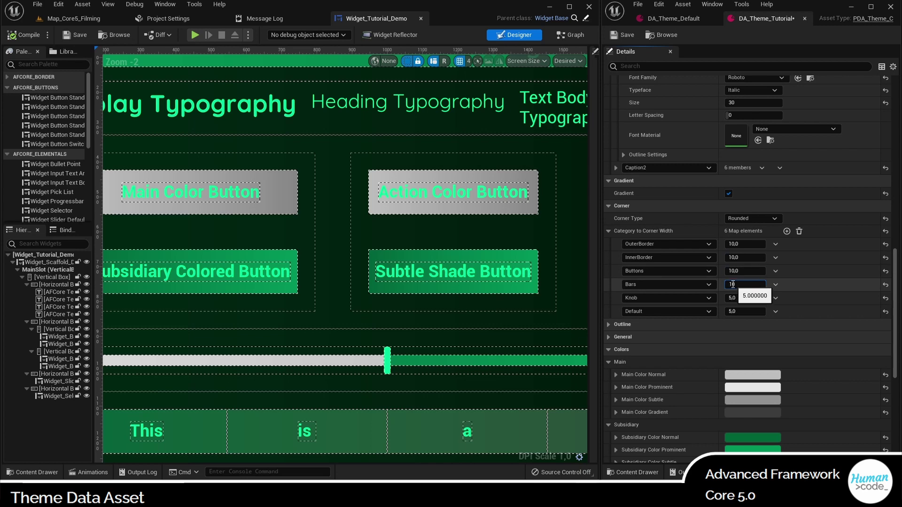
pyautogui.click(732, 298)
pyautogui.write('10')
pyautogui.click(731, 312)
pyautogui.write('10')
pyautogui.press('Return')
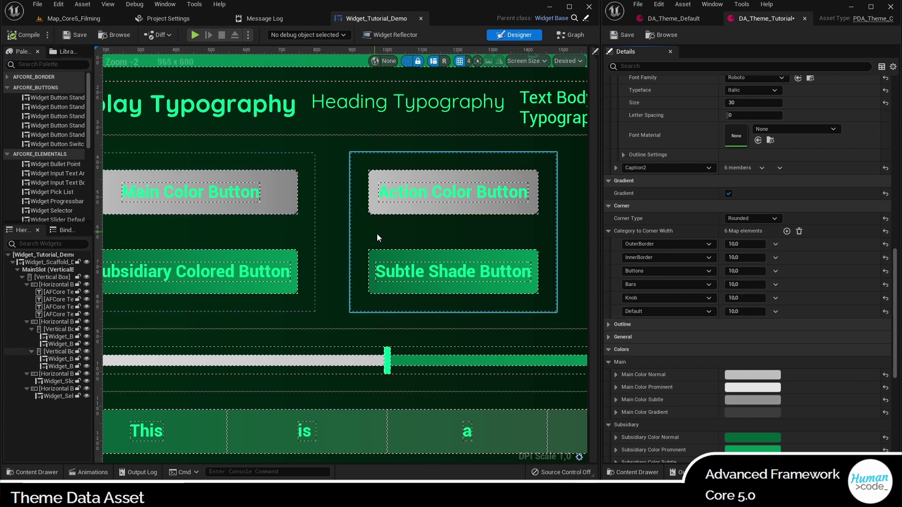
# Step: Change the theme's corner type to Edged
pyautogui.scroll(-2, 470, 238)
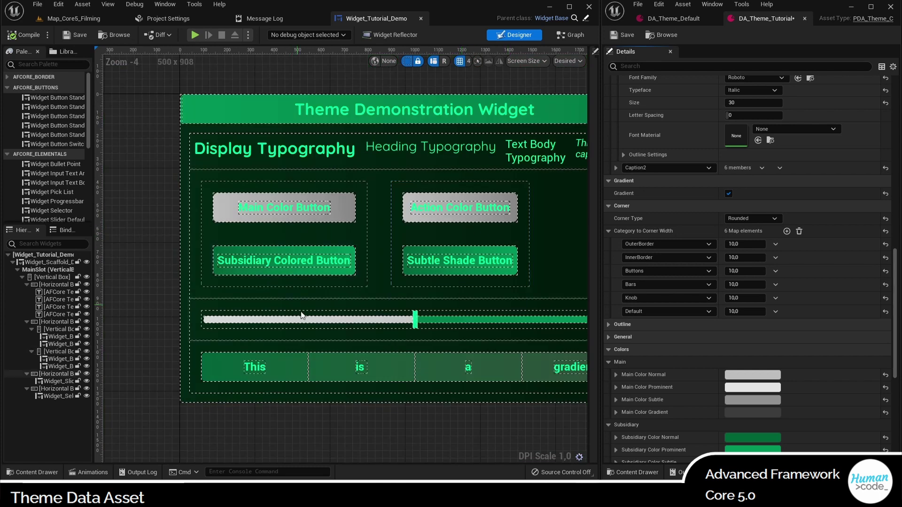
pyautogui.moveTo(445, 438); pyautogui.dragTo(378, 432, button='right')
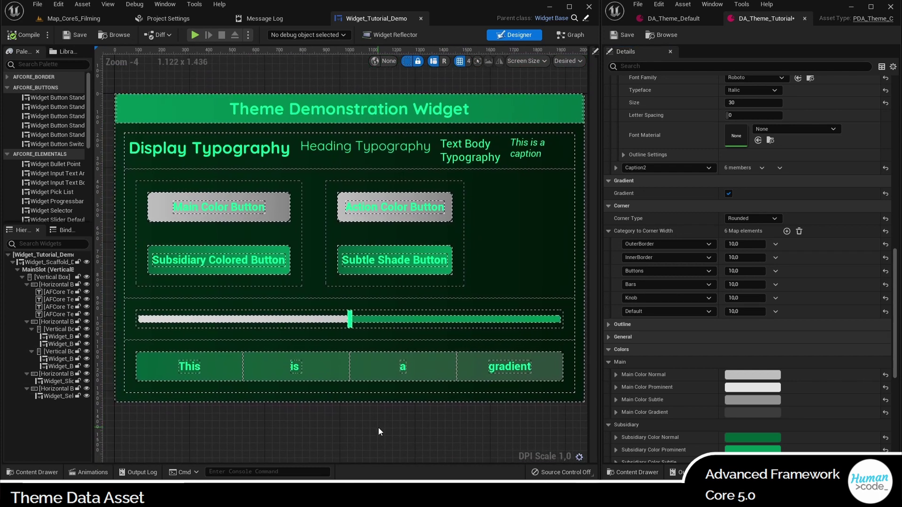
pyautogui.click(752, 219)
pyautogui.click(738, 257)
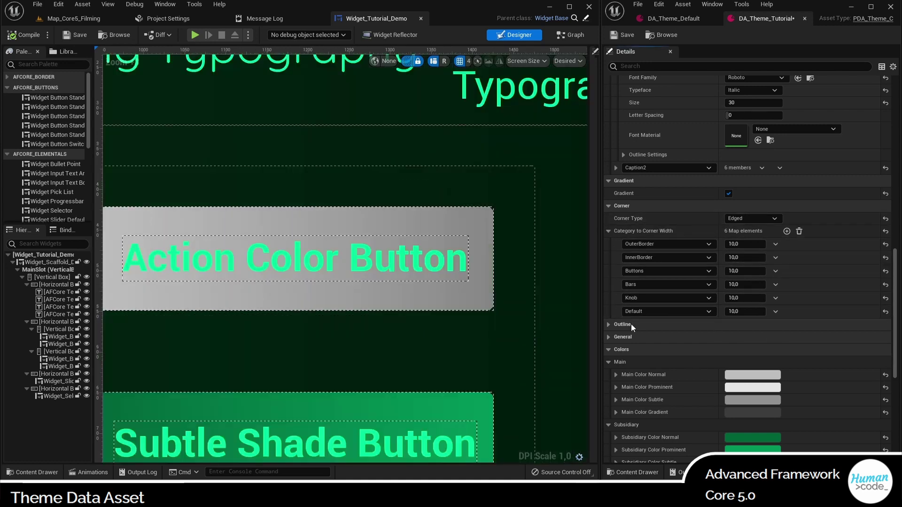
# Step: Set the Buttons corner width to 15 and recompile the demo widget
pyautogui.click(739, 272)
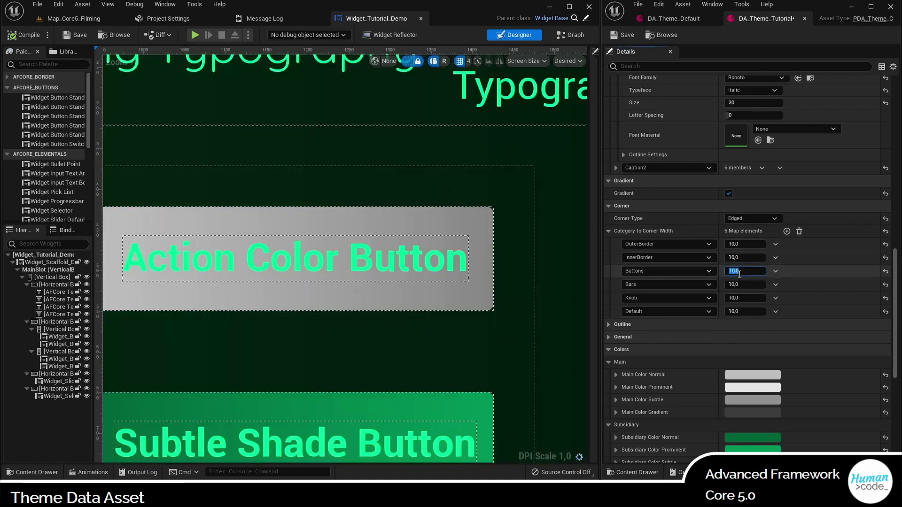
pyautogui.press('Return')
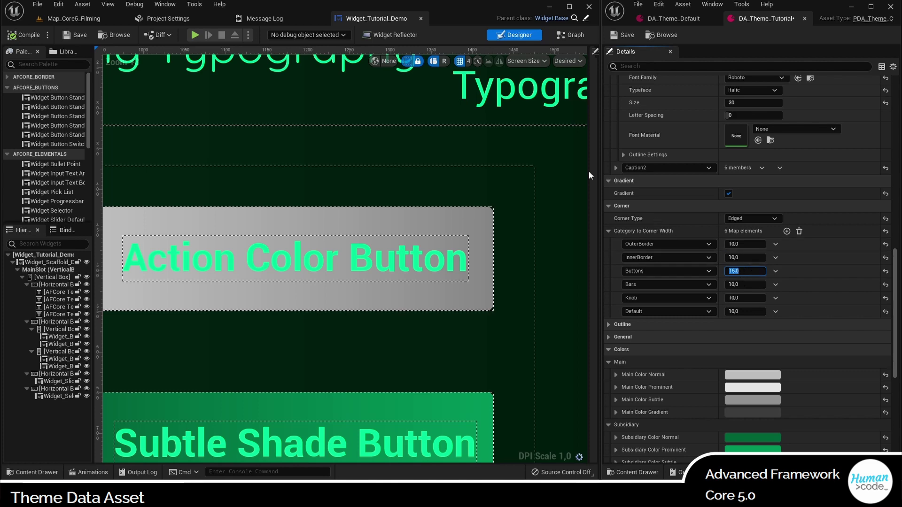
pyautogui.click(82, 31)
pyautogui.click(23, 35)
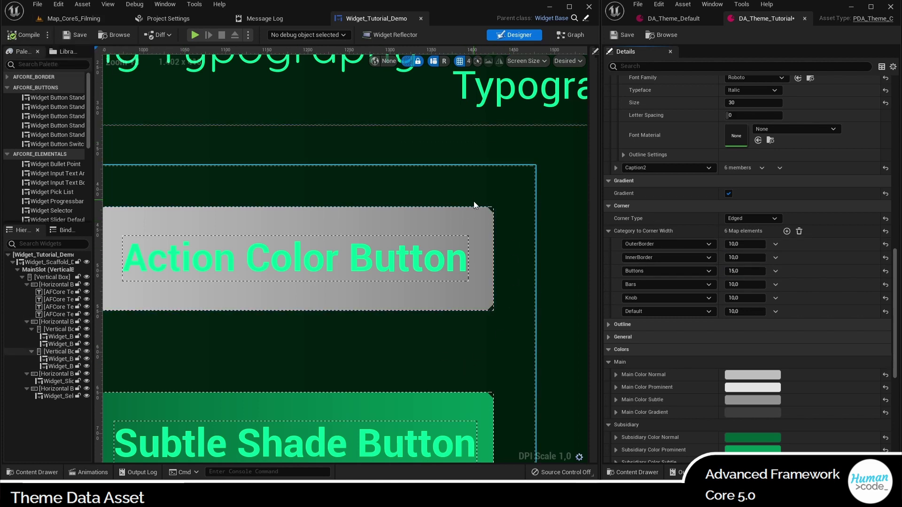
# Step: Set the OuterBorder corner width to 25 and the InnerBorder corner width to 20
pyautogui.click(749, 245)
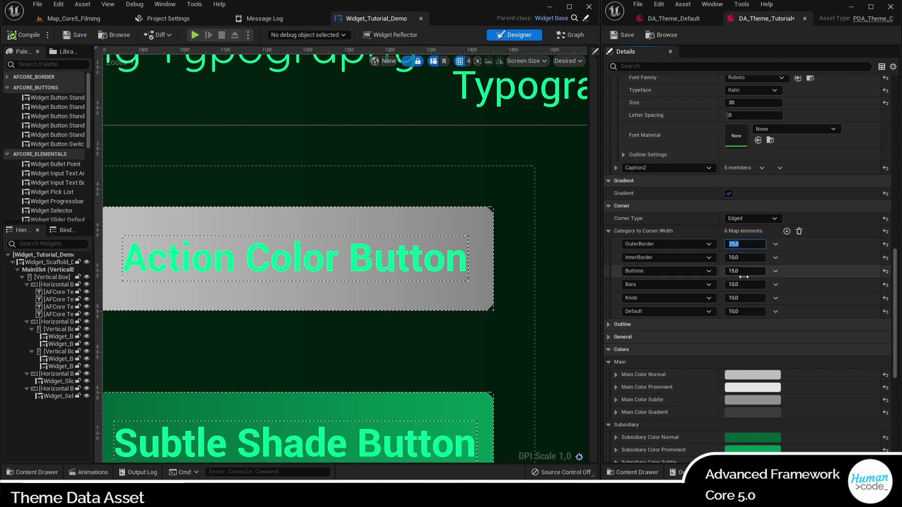
pyautogui.click(729, 258)
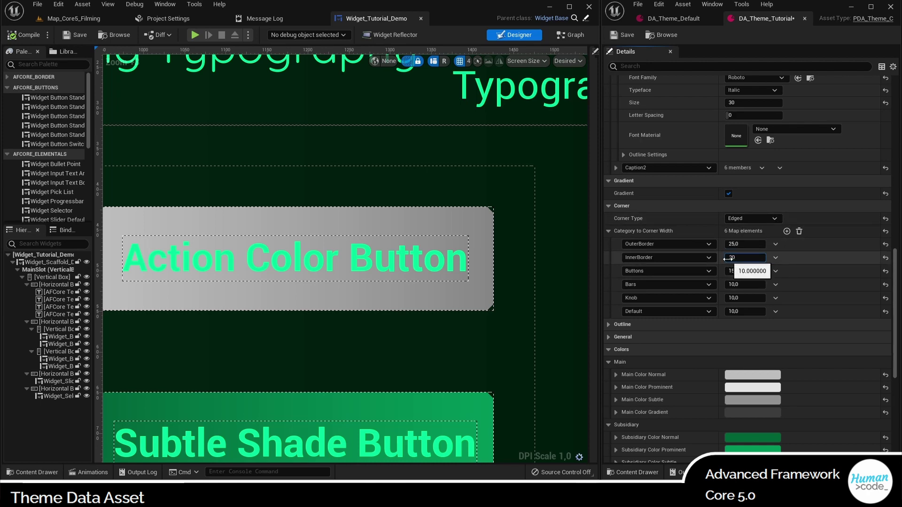
pyautogui.press('Return')
pyautogui.scroll(-3, 447, 174)
pyautogui.scroll(3, 465, 162)
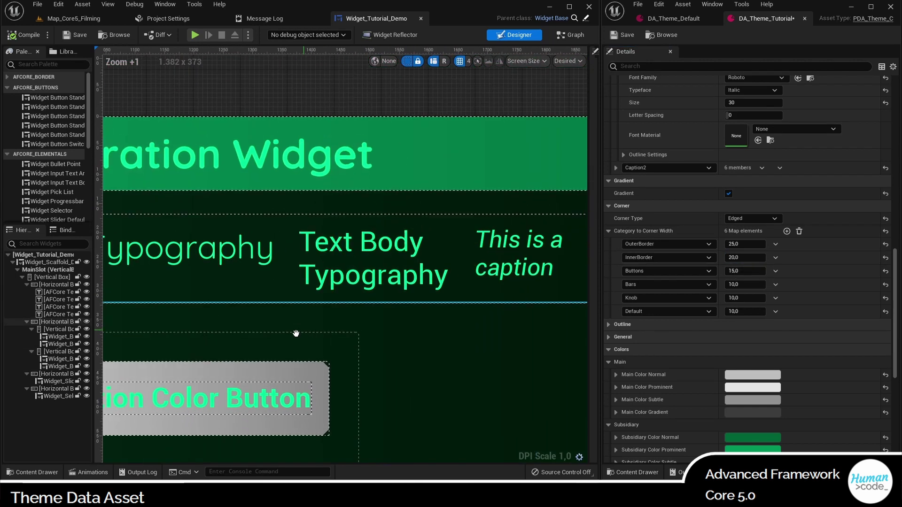
pyautogui.moveTo(296, 332); pyautogui.dragTo(127, 391, button='right')
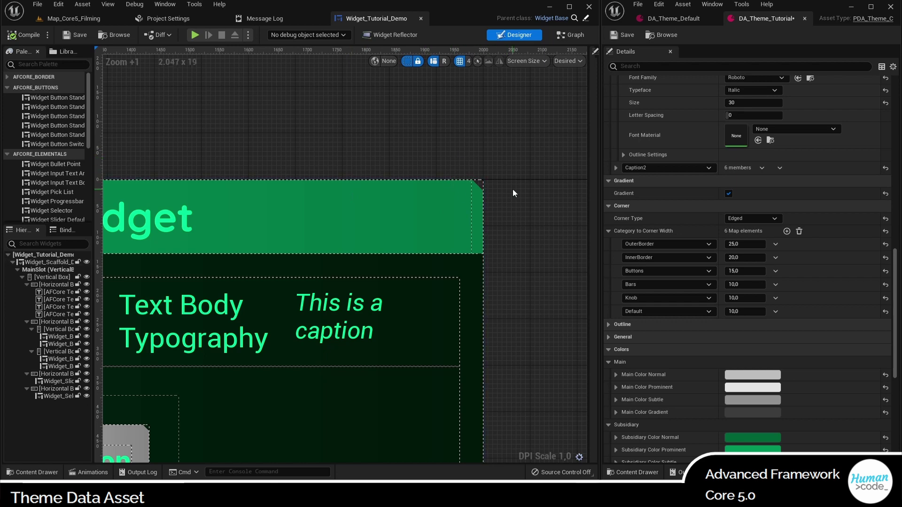
# Step: Set the Knob corner width to 5 and recompile the demo widget
pyautogui.click(734, 284)
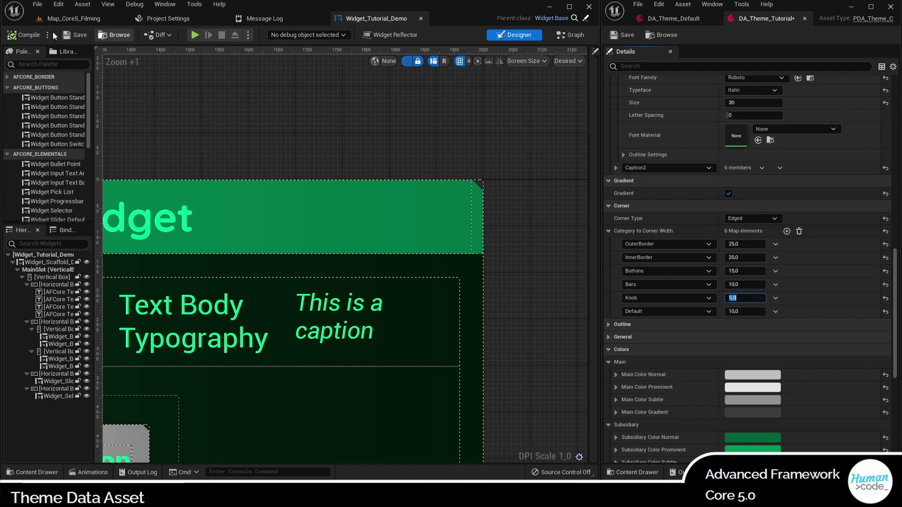
pyautogui.click(31, 35)
# Step: Inspect the corners of the slider knob, bar and buttons in the demo widget preview
pyautogui.click(293, 314)
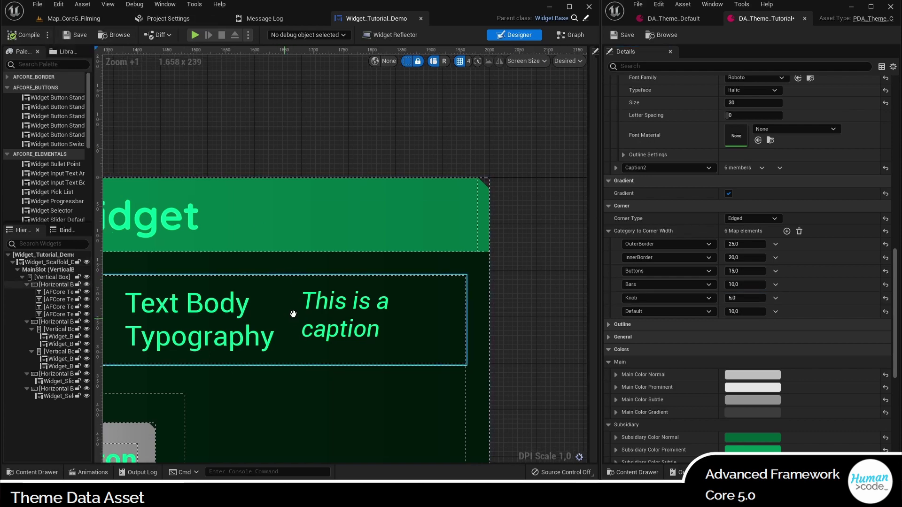
pyautogui.scroll(-2, 293, 314)
pyautogui.click(367, 382)
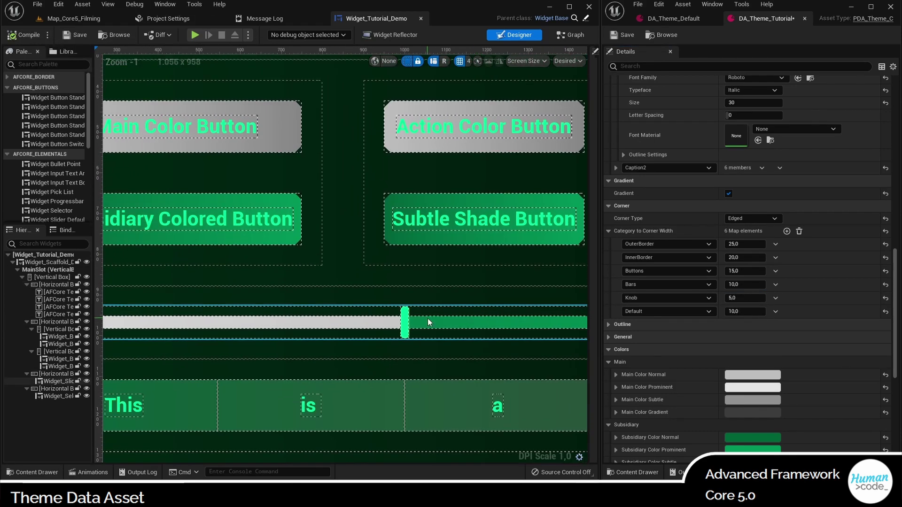
pyautogui.scroll(2, 428, 318)
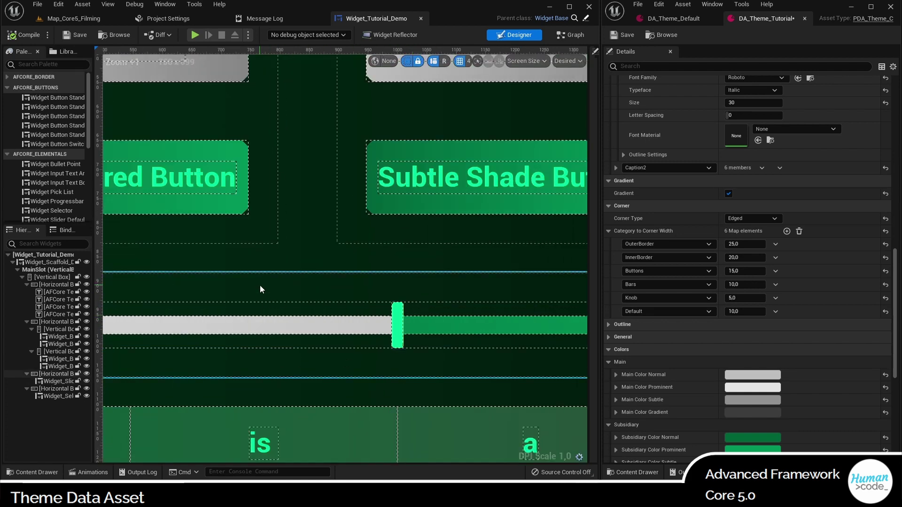
pyautogui.moveTo(260, 285); pyautogui.dragTo(645, 343, button='right')
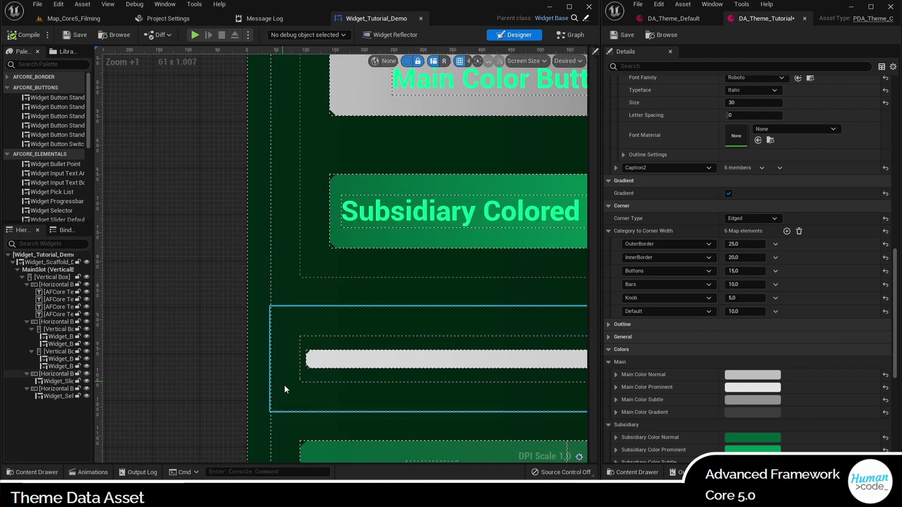
pyautogui.scroll(-1, 511, 293)
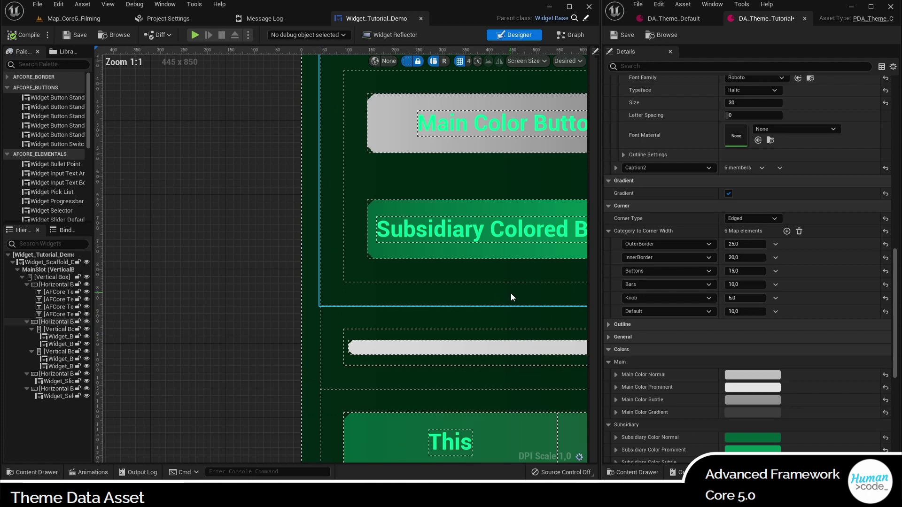
pyautogui.scroll(-1, 512, 293)
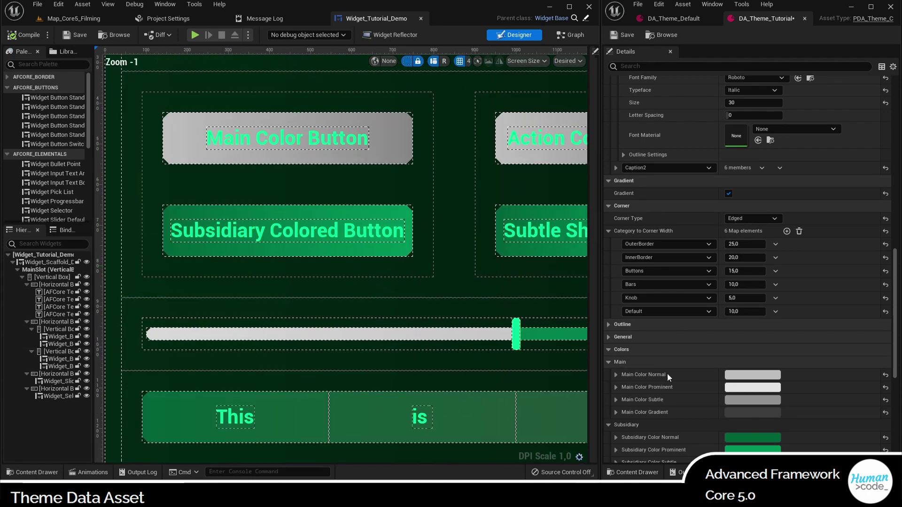
# Step: Add OuterBorder and InnerBorder entries to the theme's Category to Outline Width map
pyautogui.click(609, 323)
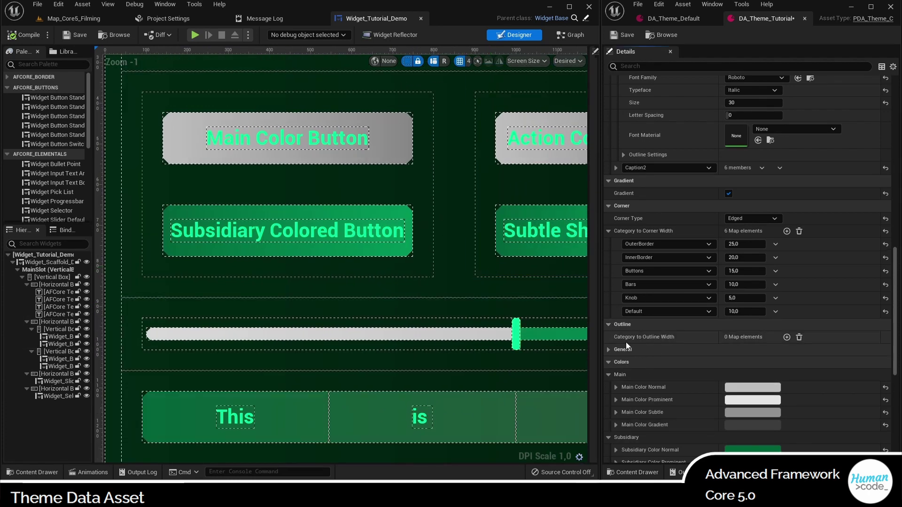
pyautogui.click(787, 337)
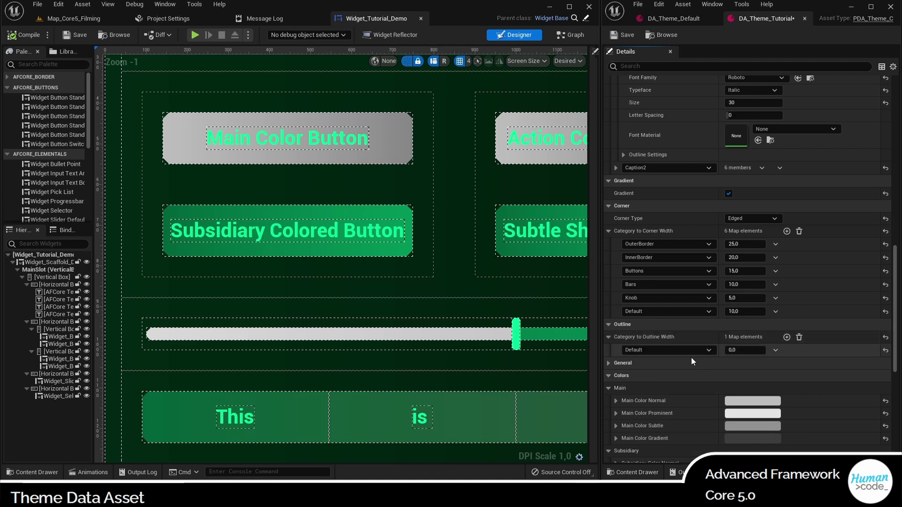
pyautogui.click(653, 349)
pyautogui.click(640, 368)
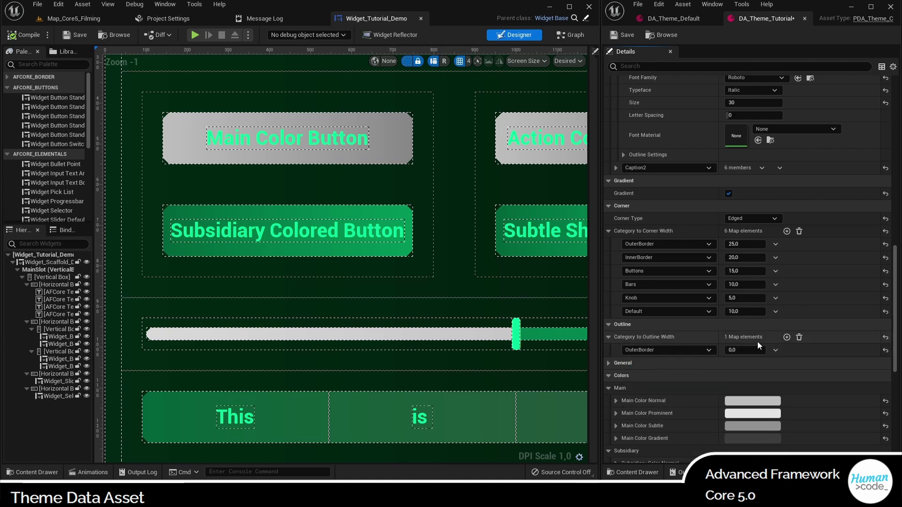
pyautogui.click(788, 338)
pyautogui.click(654, 364)
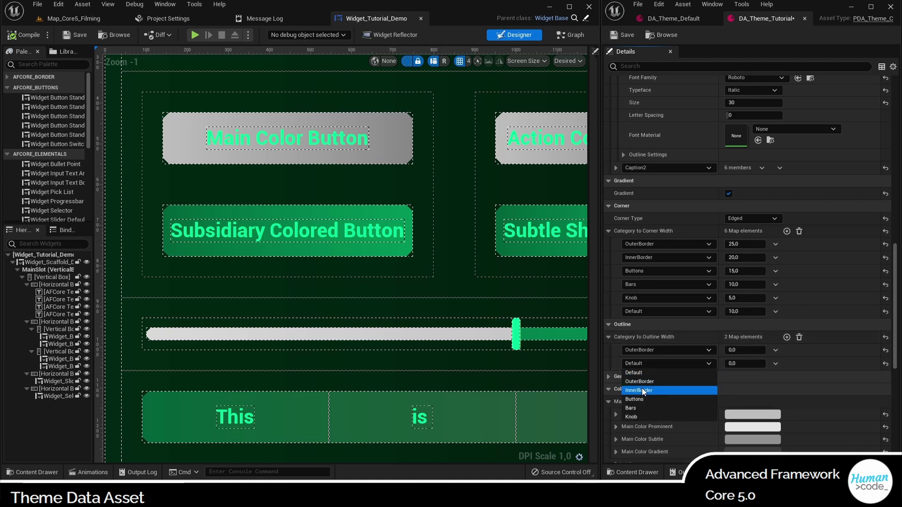
pyautogui.click(642, 388)
# Step: Add Buttons, Bars and Knob entries to the theme's Category to Outline Width map
pyautogui.click(788, 337)
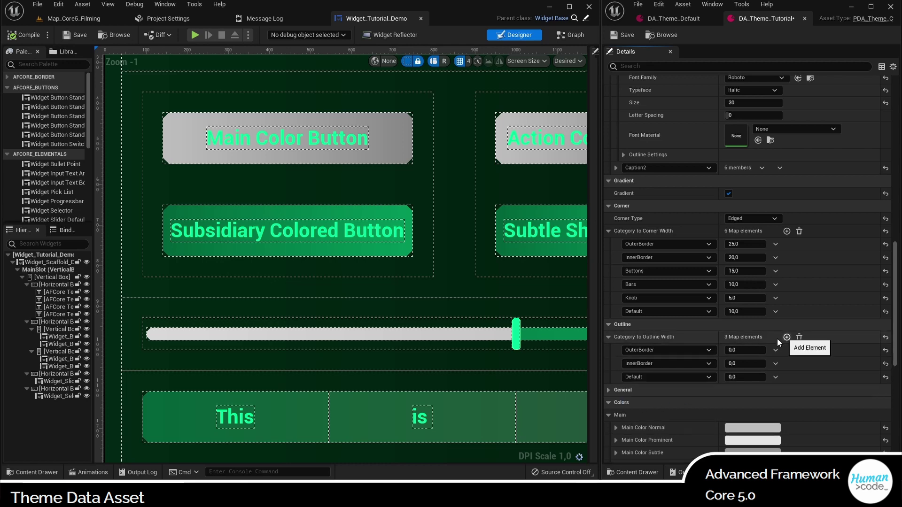
pyautogui.click(632, 377)
pyautogui.click(672, 412)
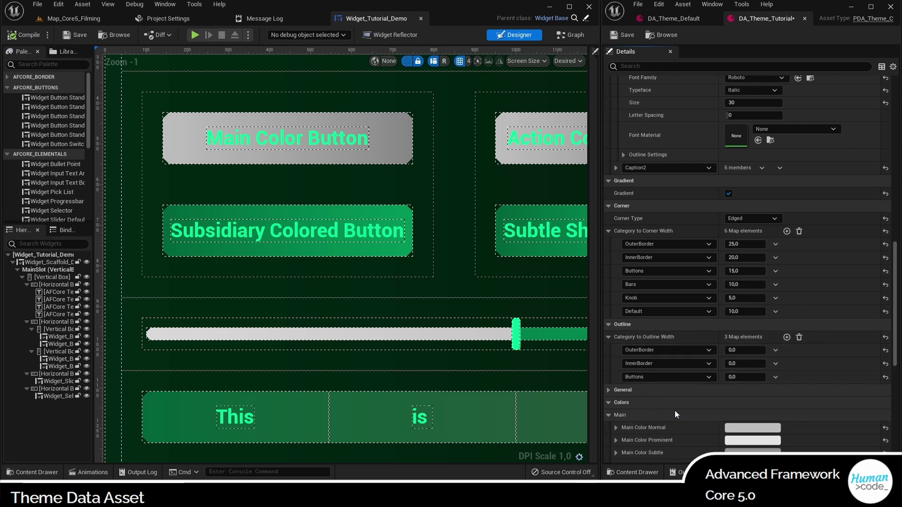
pyautogui.click(787, 337)
pyautogui.click(658, 390)
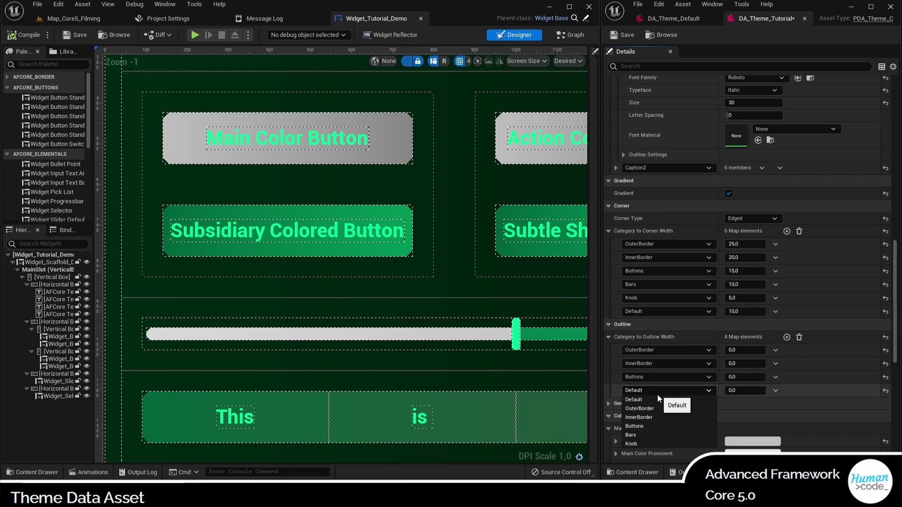
pyautogui.click(648, 437)
pyautogui.click(787, 338)
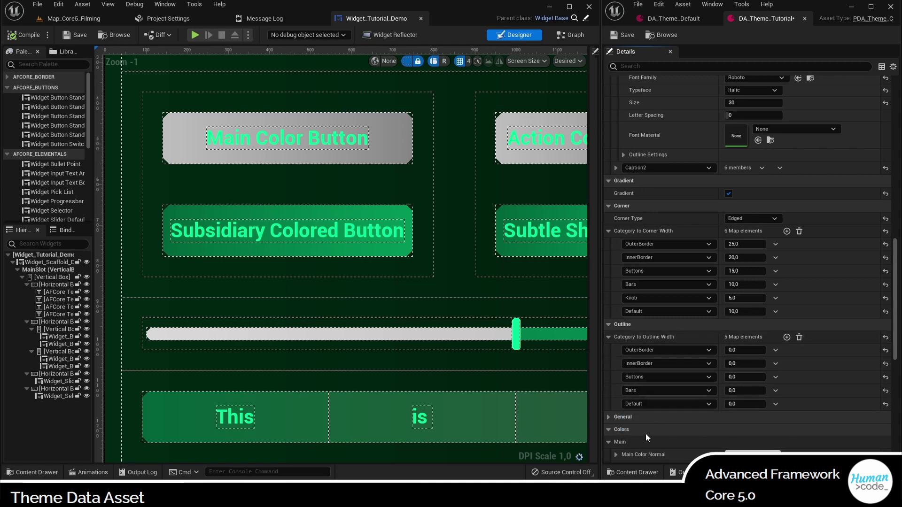
pyautogui.click(643, 405)
pyautogui.click(648, 458)
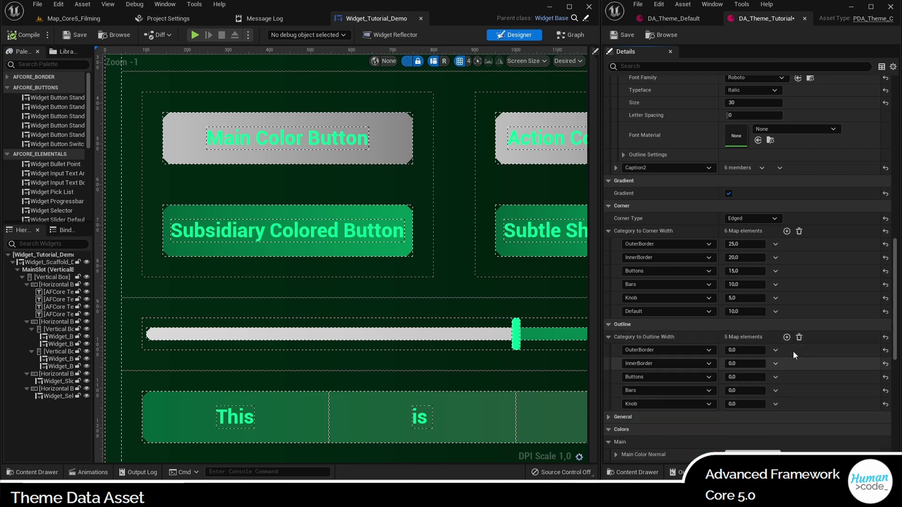
# Step: Add a Default entry to the outline width map and set the OuterBorder outline width to 5
pyautogui.click(787, 338)
pyautogui.click(745, 350)
pyautogui.write('5')
pyautogui.press('Return')
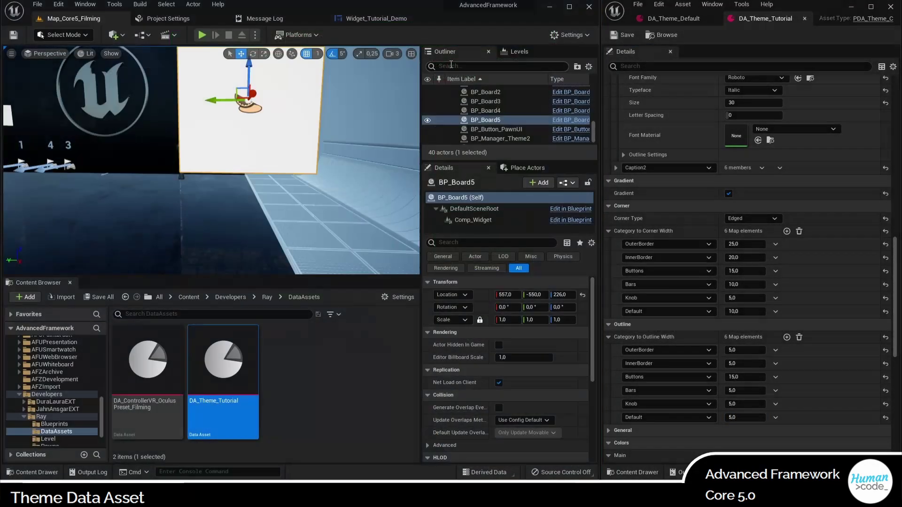
pyautogui.click(739, 377)
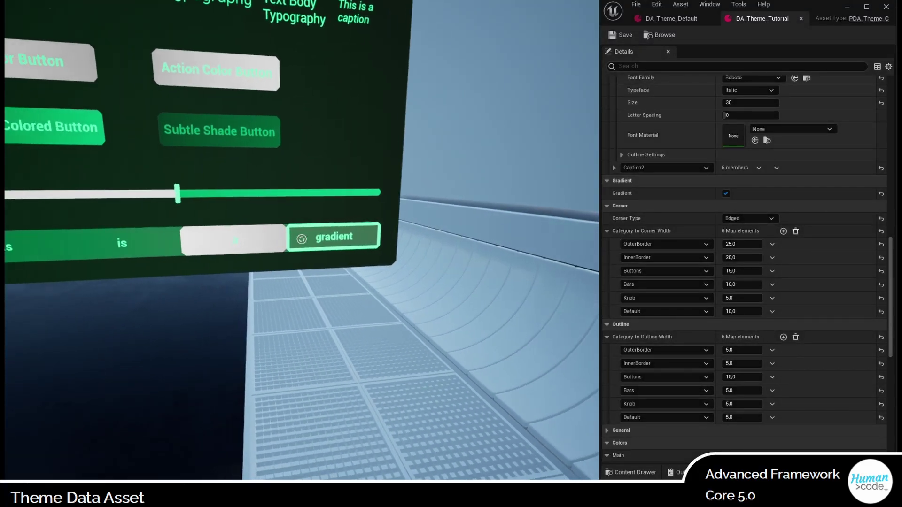
# Step: Review the font, gradient and corner settings of DA_Theme_Tutorial
pyautogui.scroll(-12, 204, 208)
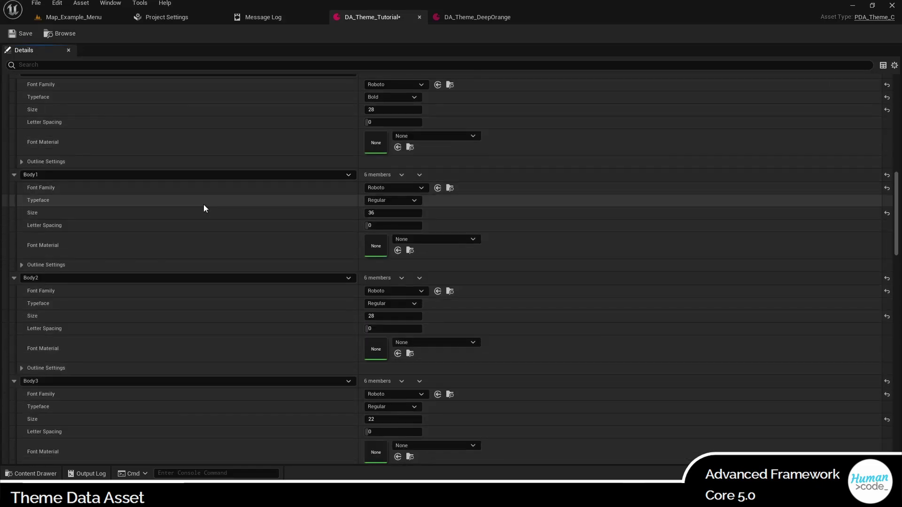
pyautogui.scroll(-10, 204, 208)
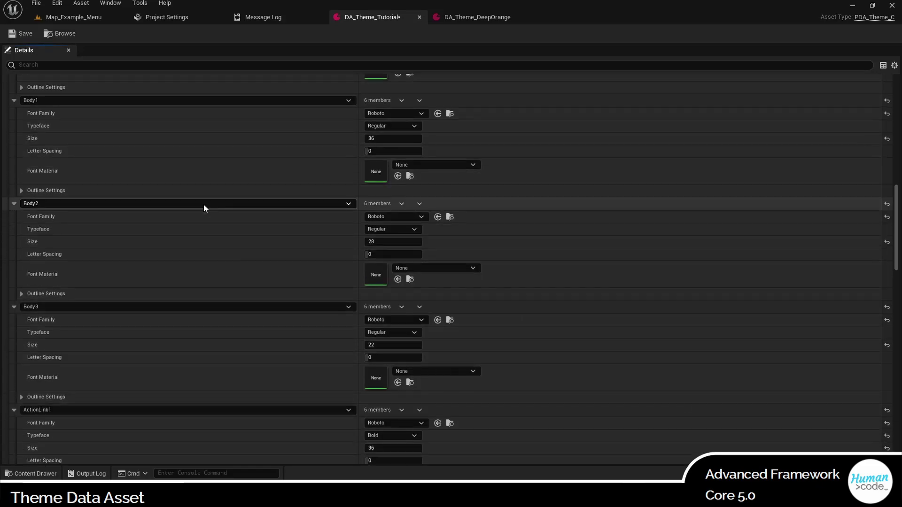
pyautogui.scroll(-10, 204, 208)
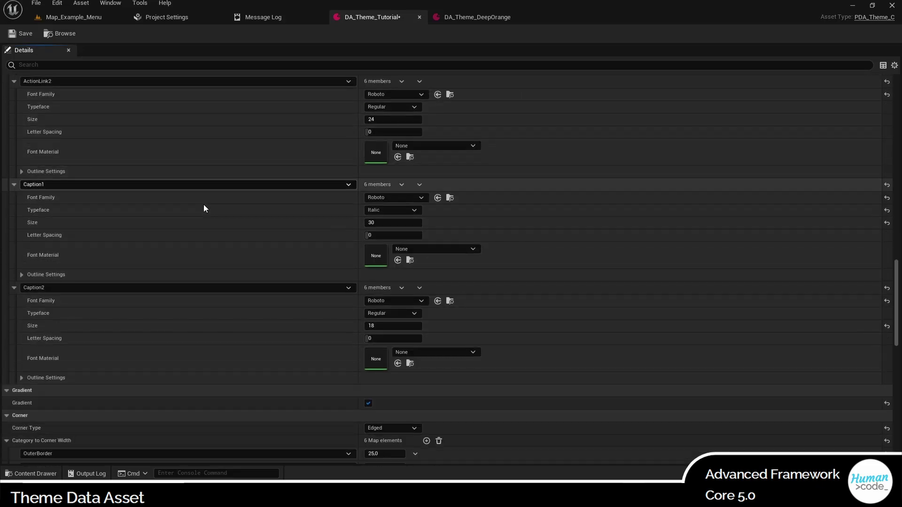
pyautogui.scroll(-10, 204, 208)
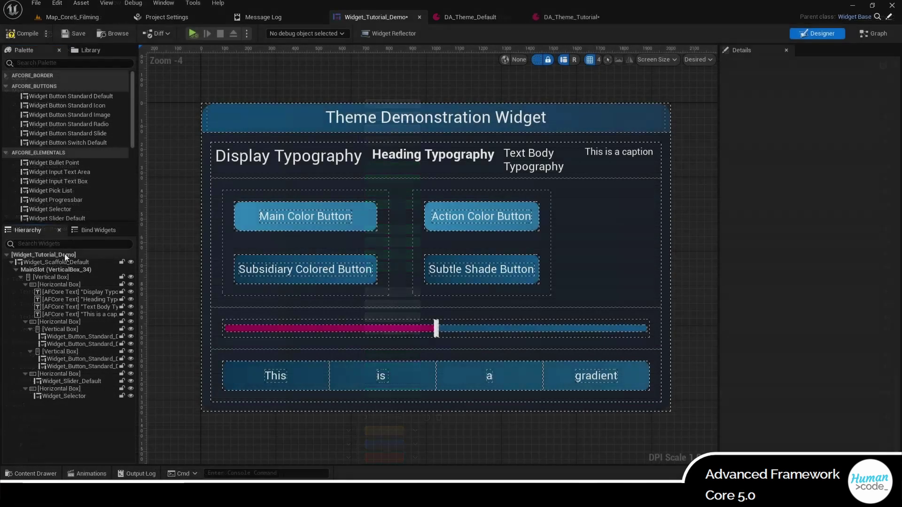
# Step: Set the preview theme of Widget_Tutorial_Demo to DA_Theme_Tutorial and compile the widget
pyautogui.click(65, 255)
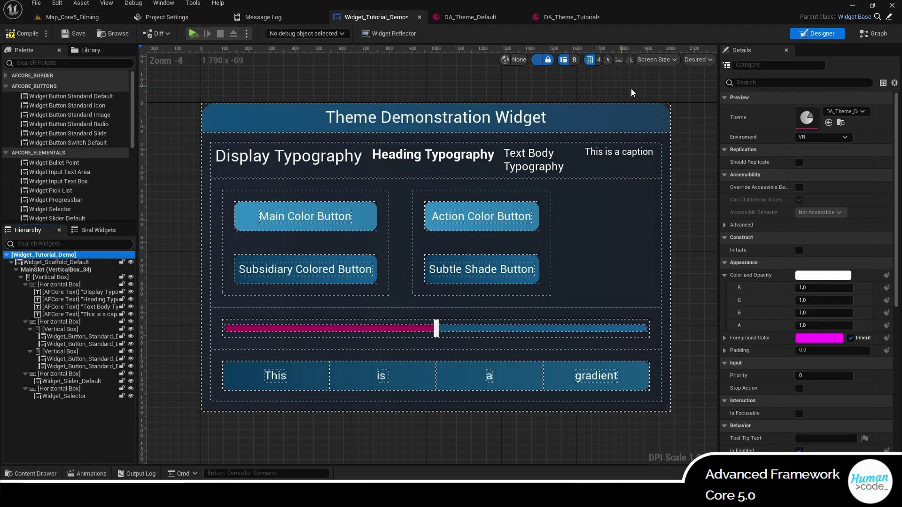
pyautogui.click(854, 113)
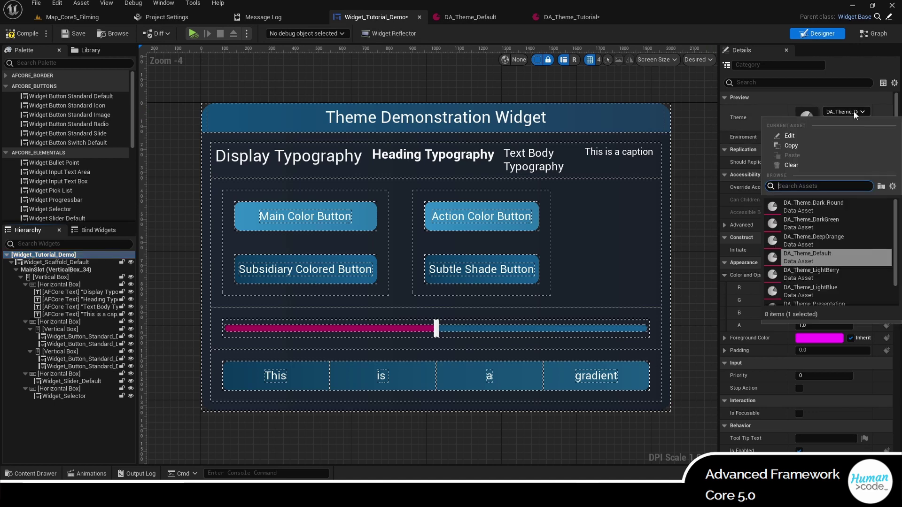
pyautogui.write('tut')
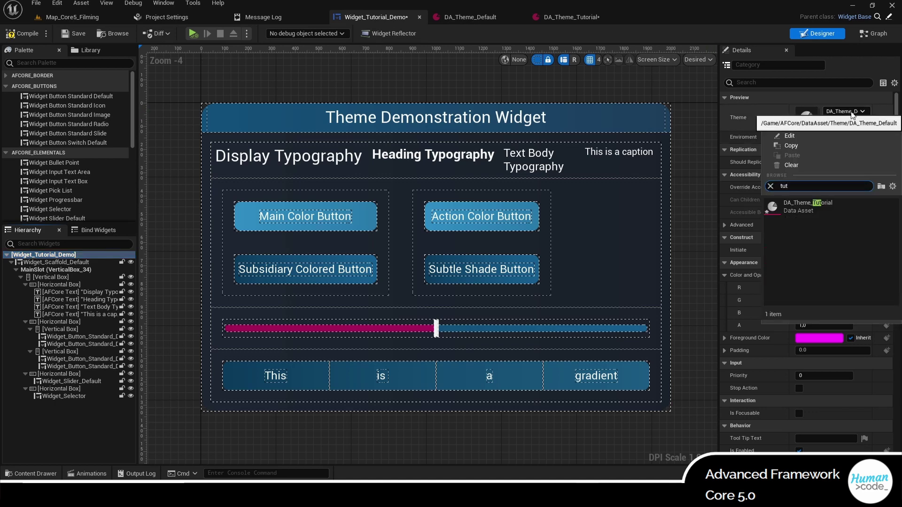
pyautogui.click(805, 202)
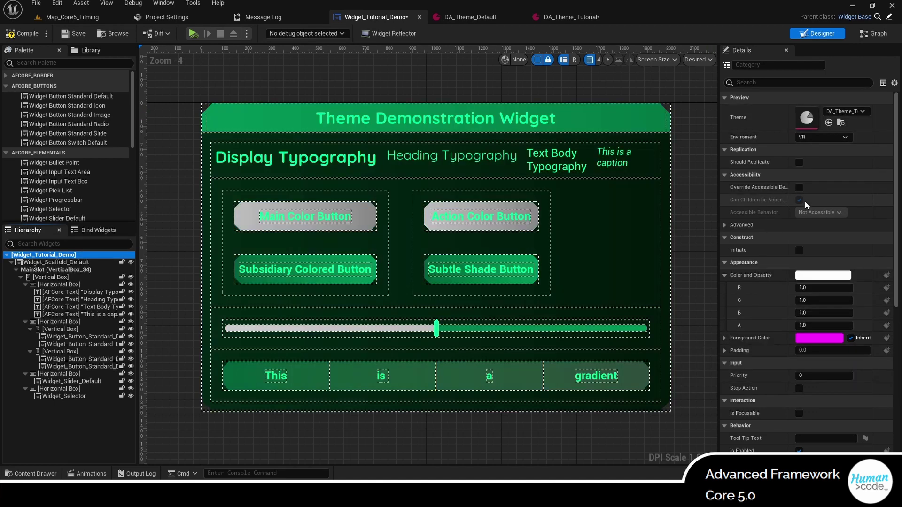
pyautogui.click(28, 33)
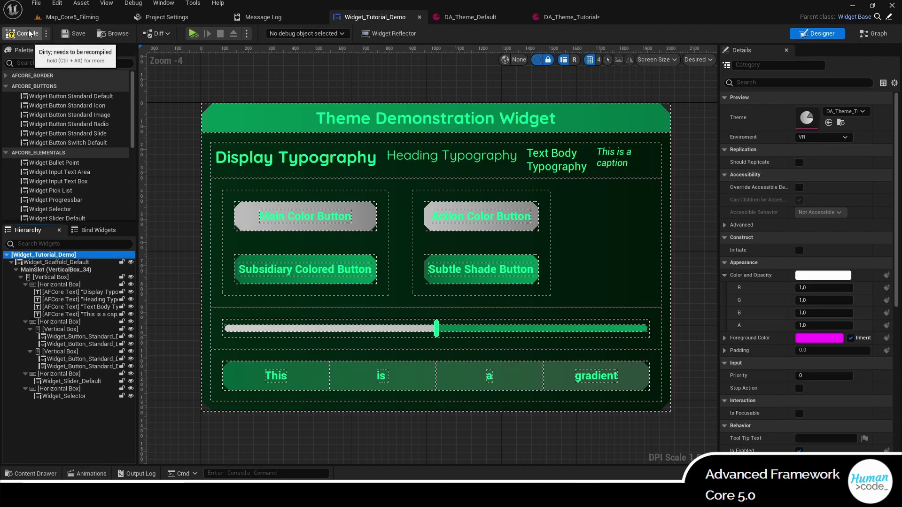
# Step: Switch the demo widget's preview theme to DA_Theme_LightBerry, save the widget and start simulating the level
pyautogui.click(55, 256)
pyautogui.click(846, 111)
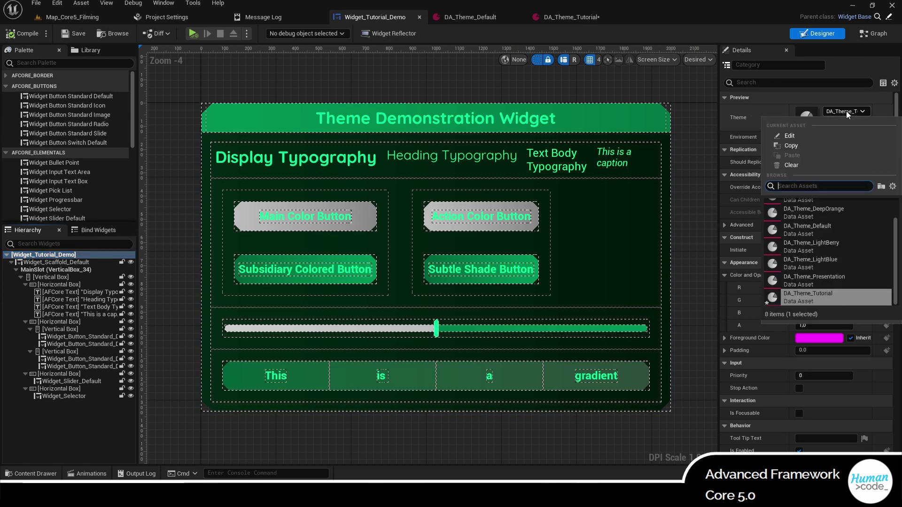
pyautogui.click(787, 244)
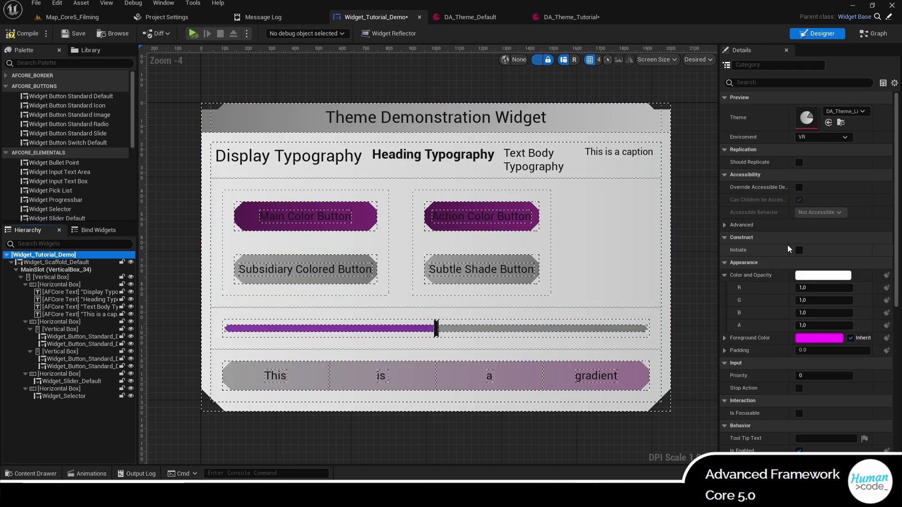
pyautogui.click(77, 36)
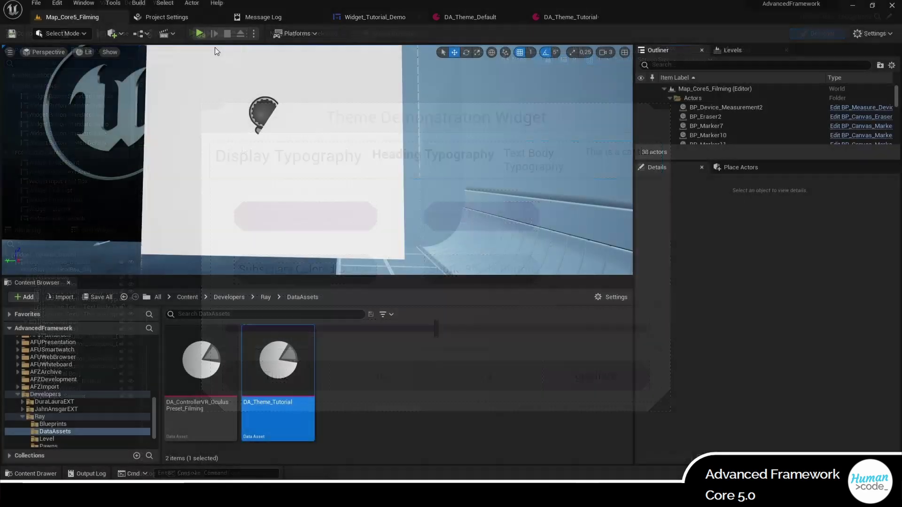
pyautogui.click(200, 34)
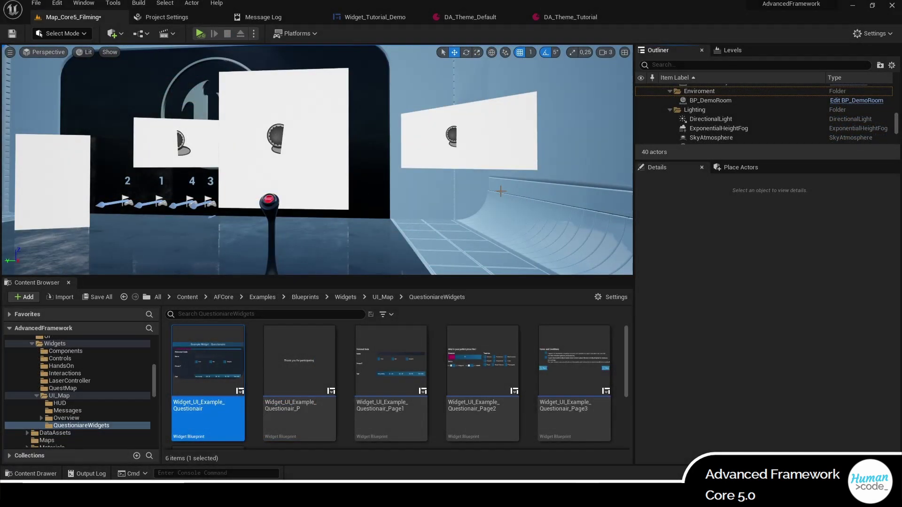
# Step: Enable Custom Theme on the Comp_Widget component of BP_Board5 and assign DA_Theme_Tutorial as its theme
pyautogui.click(279, 141)
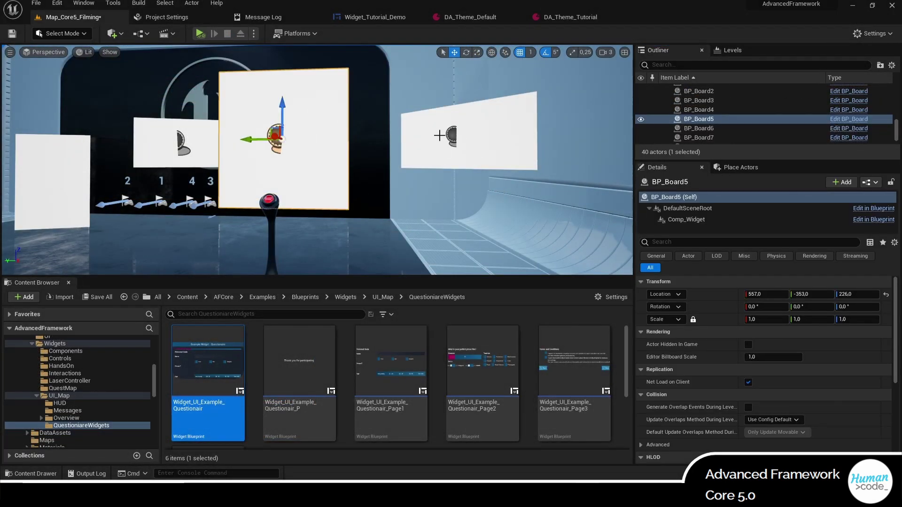
pyautogui.click(689, 218)
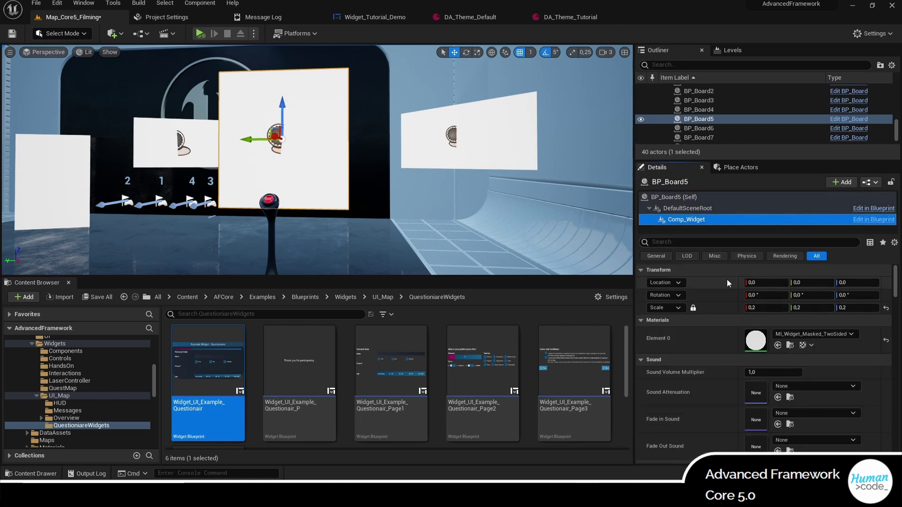
pyautogui.scroll(-5, 744, 318)
pyautogui.scroll(-10, 746, 319)
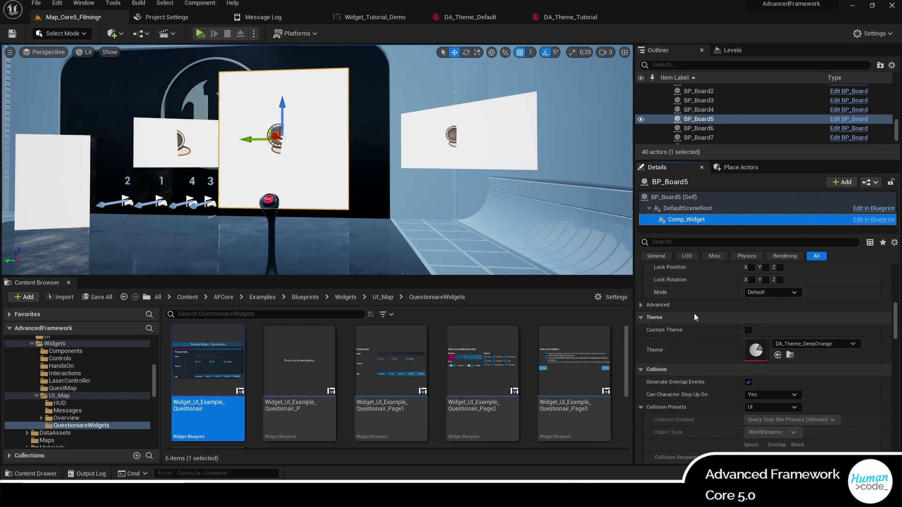
pyautogui.click(749, 330)
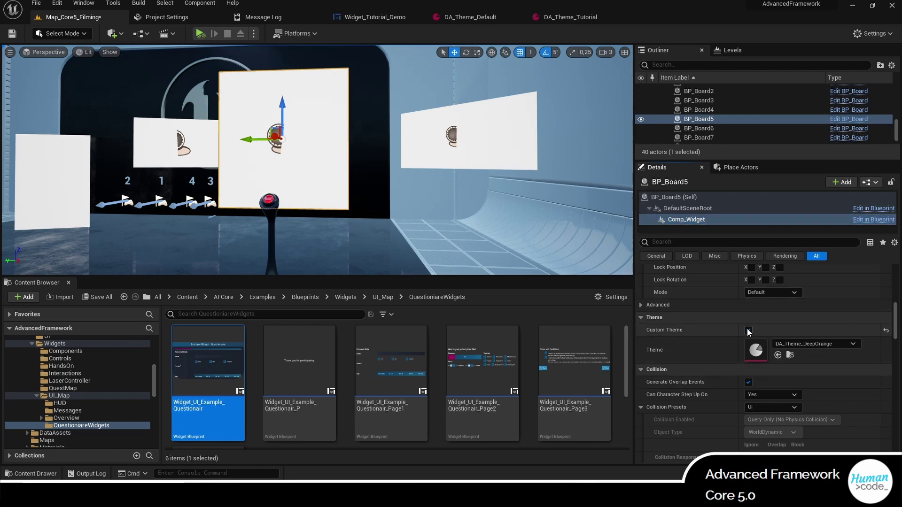
pyautogui.click(800, 345)
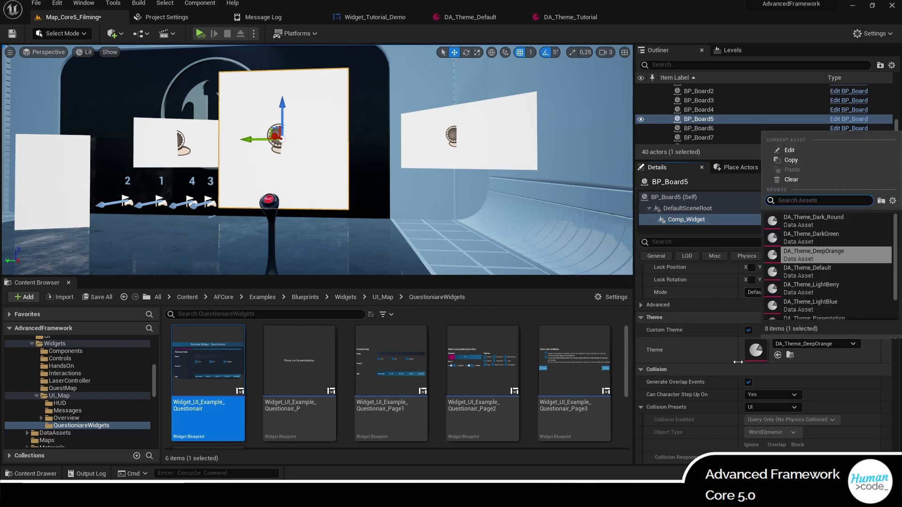
pyautogui.write('tut')
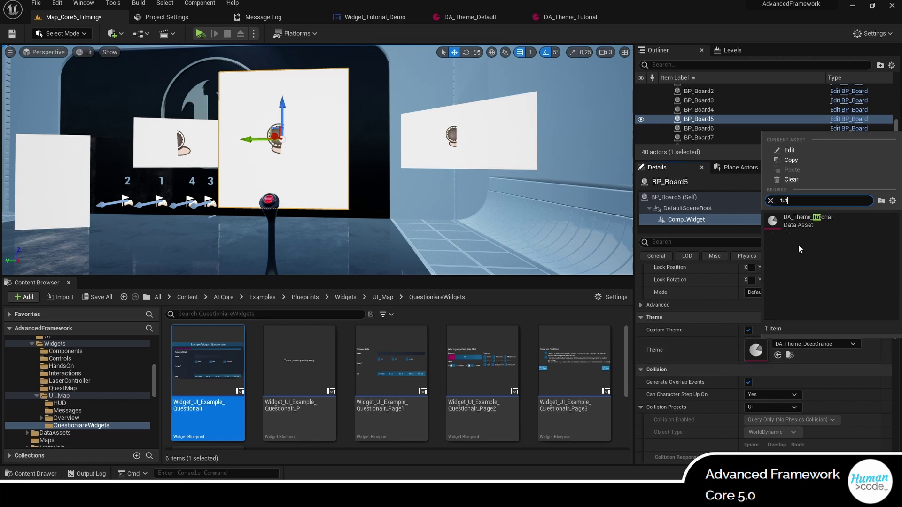
pyautogui.click(799, 220)
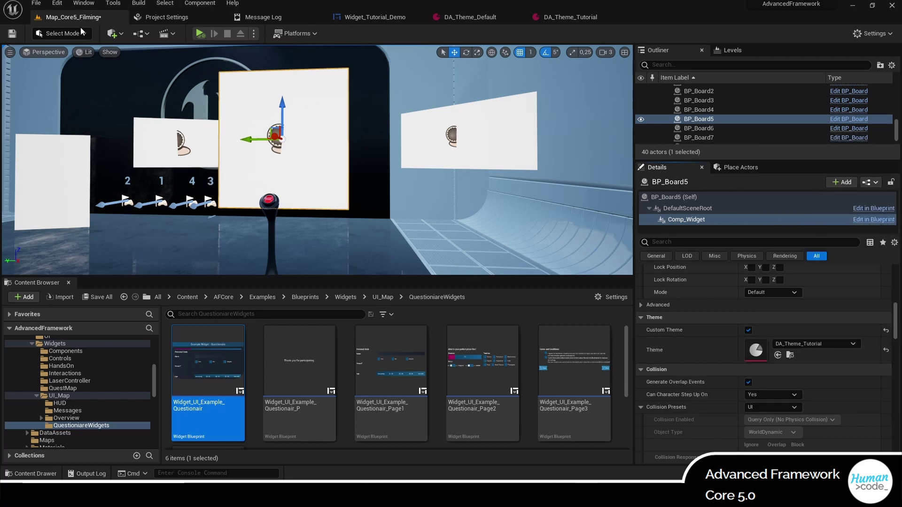
# Step: Save the level and run a simulation to check the themes on the boards, stopping it when done
pyautogui.click(12, 33)
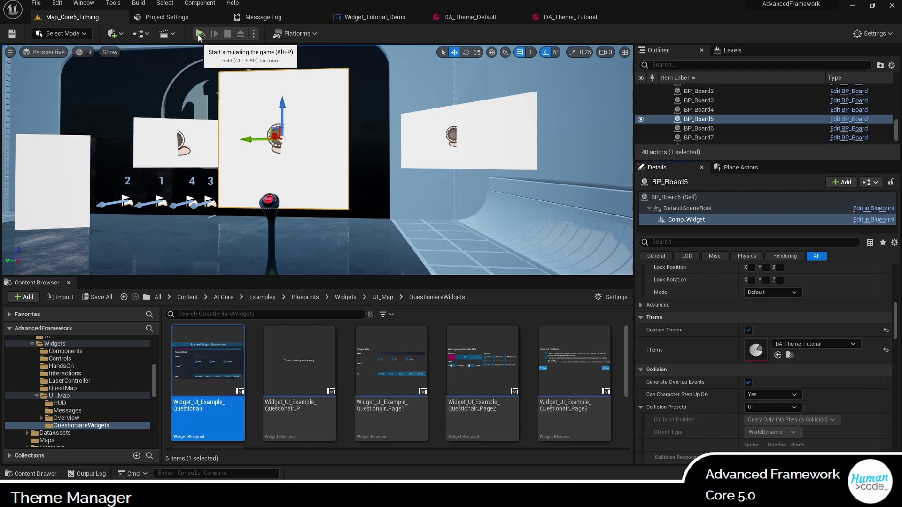
pyautogui.click(199, 35)
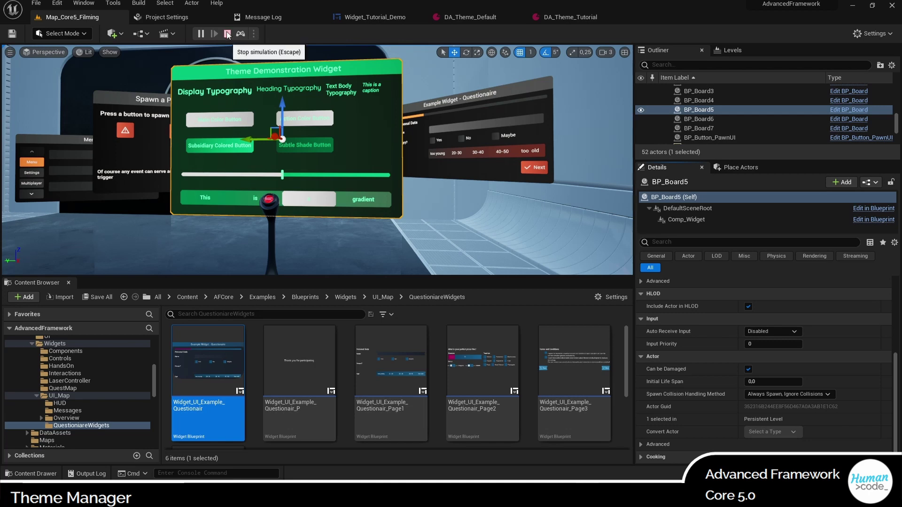
pyautogui.click(228, 34)
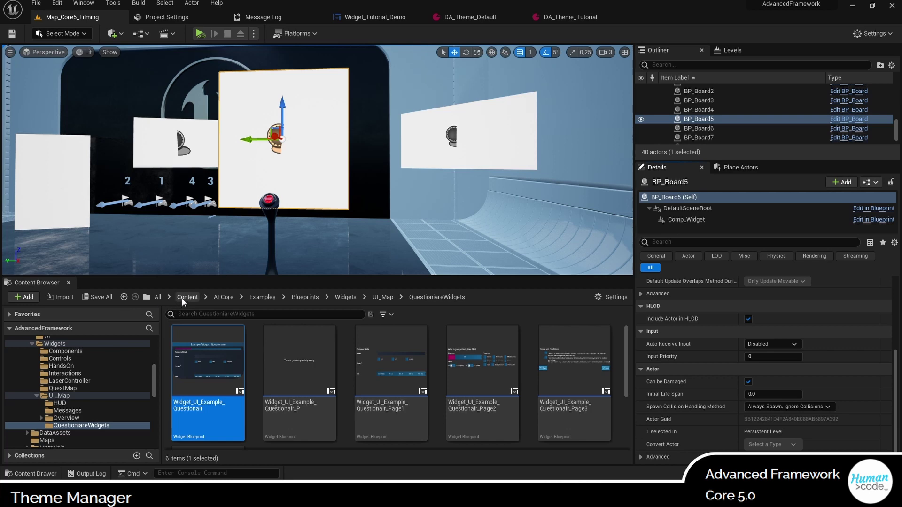
# Step: Place the BP_Manager_Theme blueprint from AFCore/Blueprints/Manager in the level, on the floor beside the boards
pyautogui.click(227, 296)
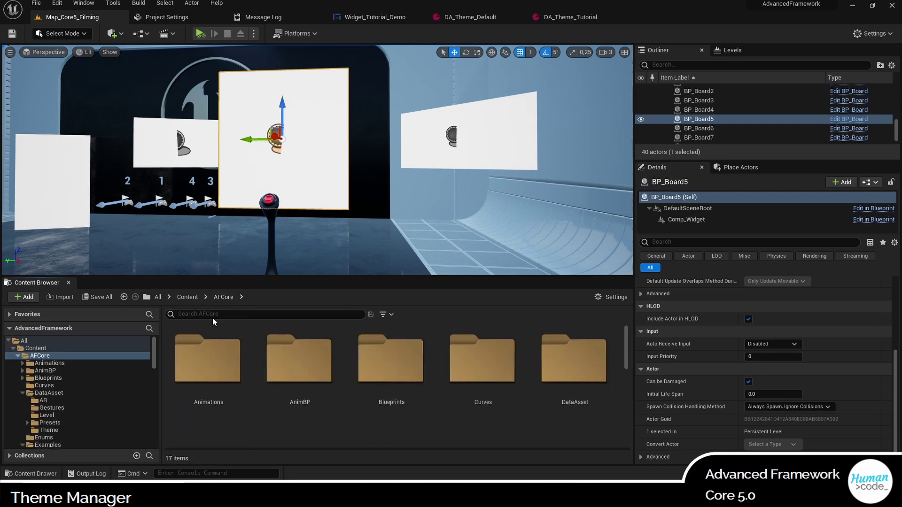
pyautogui.doubleClick(378, 347)
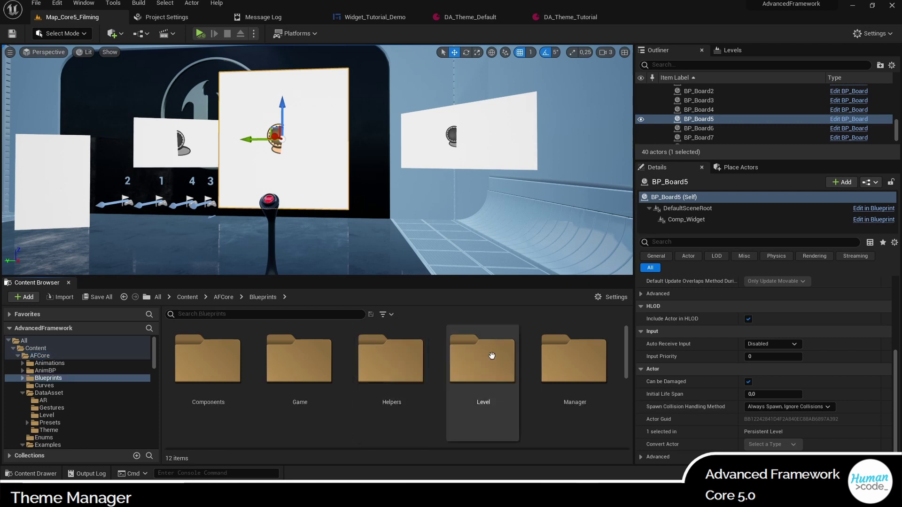
pyautogui.doubleClick(562, 360)
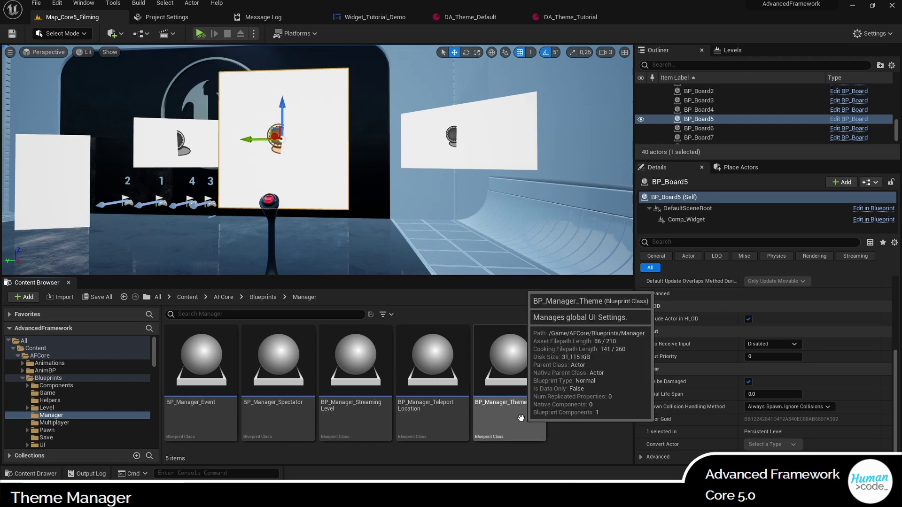
pyautogui.moveTo(520, 418); pyautogui.dragTo(441, 186)
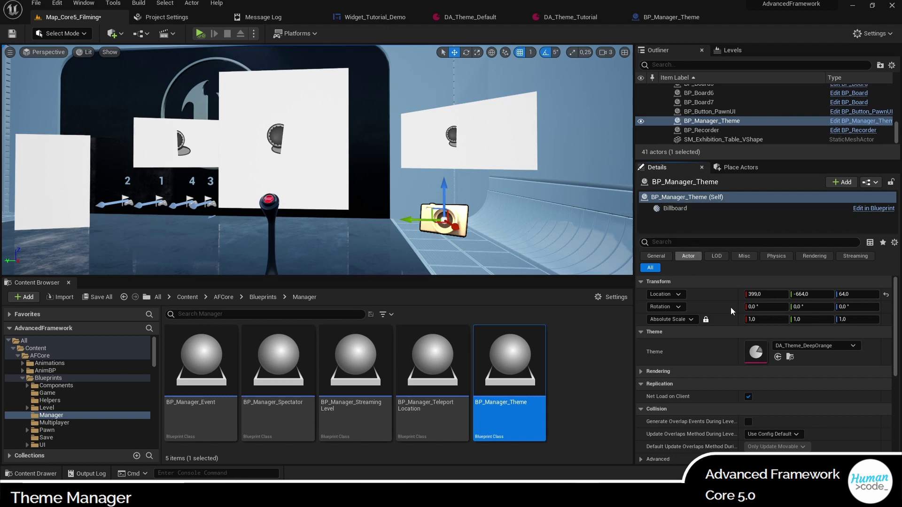
# Step: Set the theme of the placed BP_Manager_Theme to DA_Theme_Tutorial, save the level and run it
pyautogui.click(798, 346)
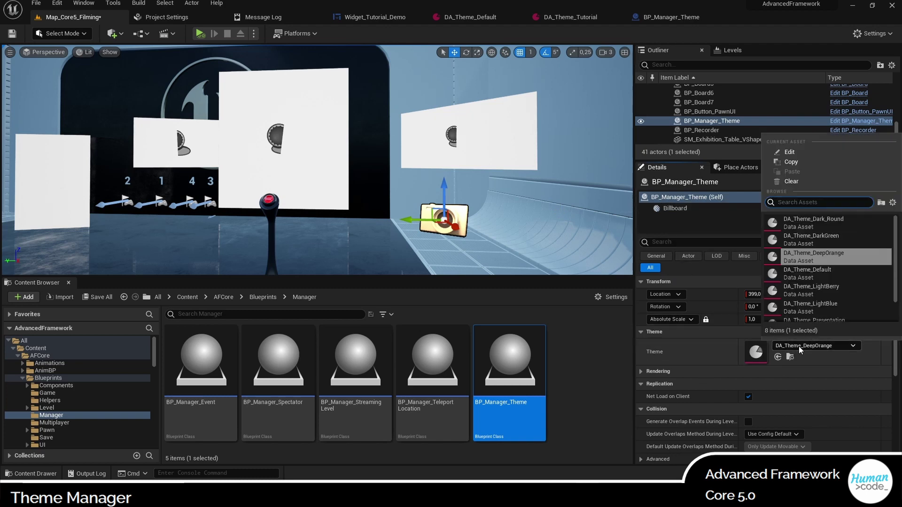
pyautogui.write('t')
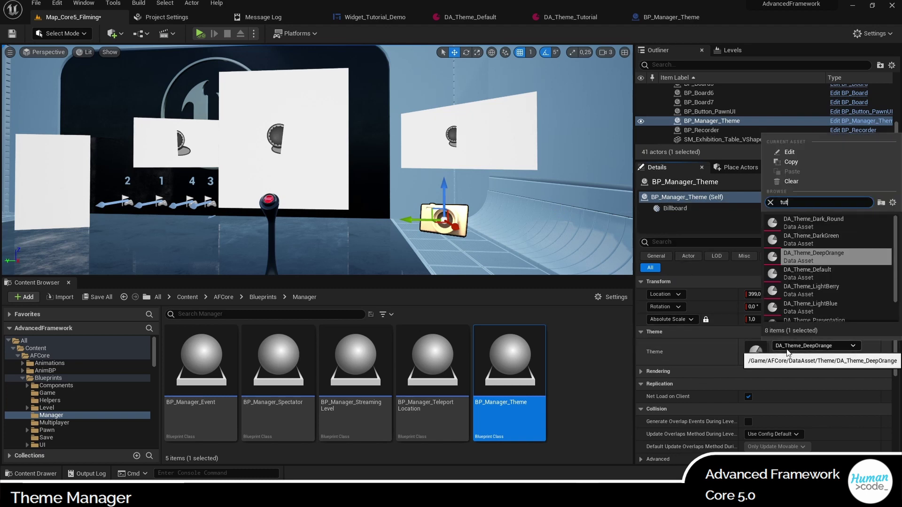
pyautogui.write('ut')
pyautogui.click(799, 221)
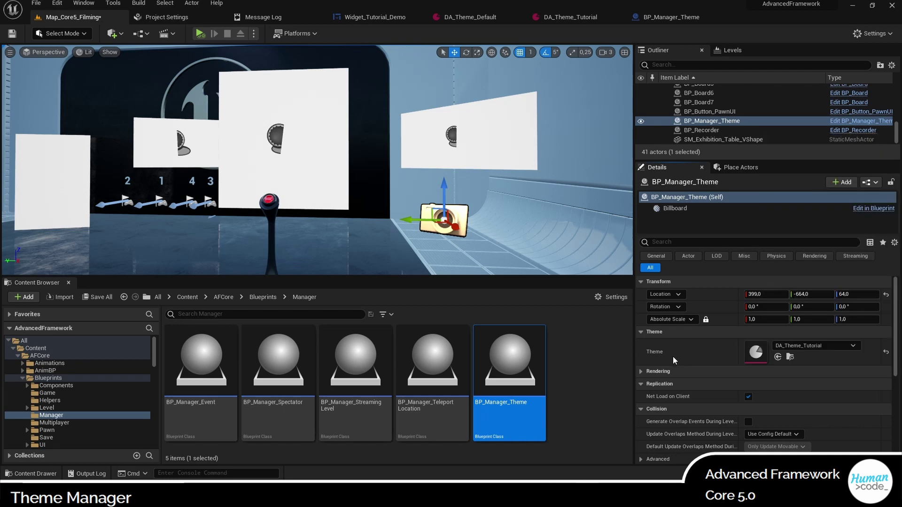
pyautogui.click(13, 33)
pyautogui.click(199, 33)
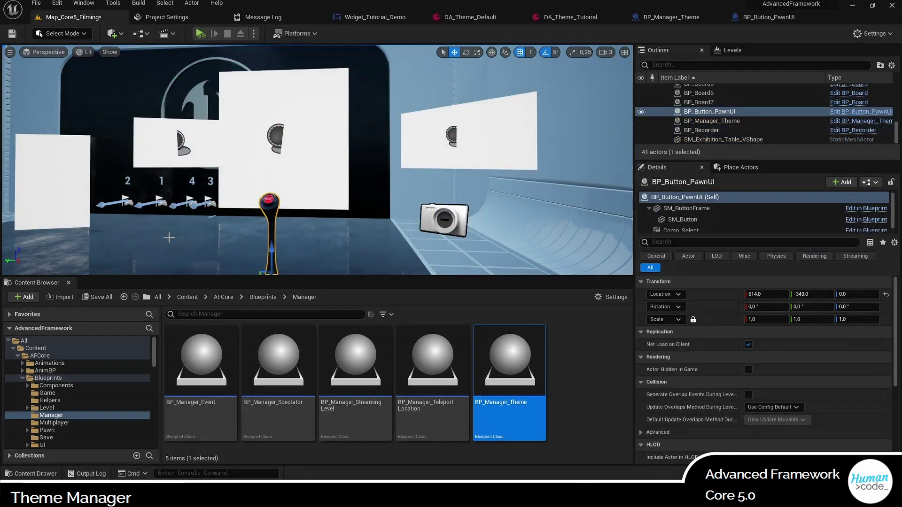
# Step: Select the BP_Button_PawnUI button in the level and open its blueprint's Event Graph
pyautogui.click(170, 238)
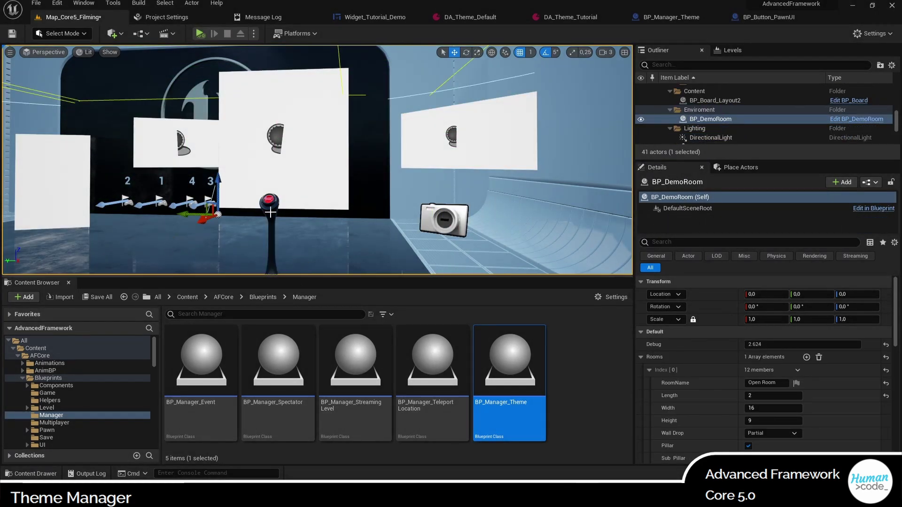
pyautogui.click(270, 213)
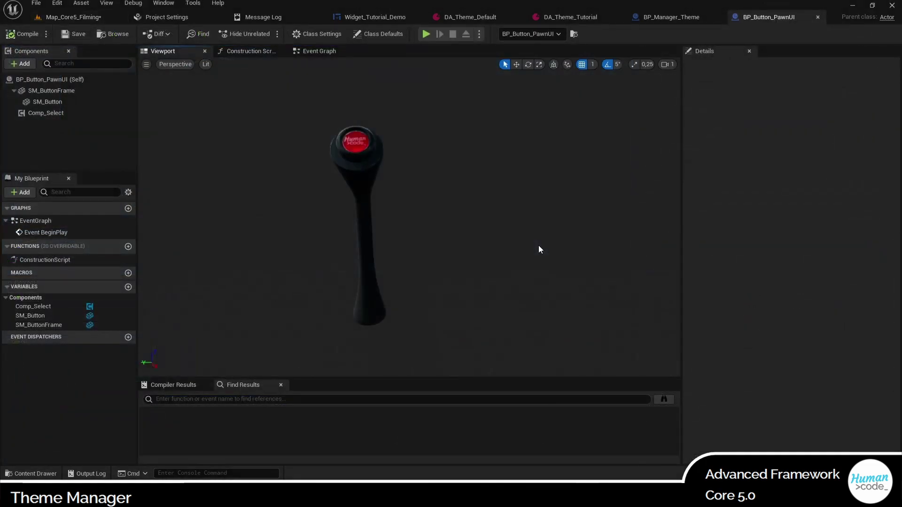
pyautogui.click(323, 52)
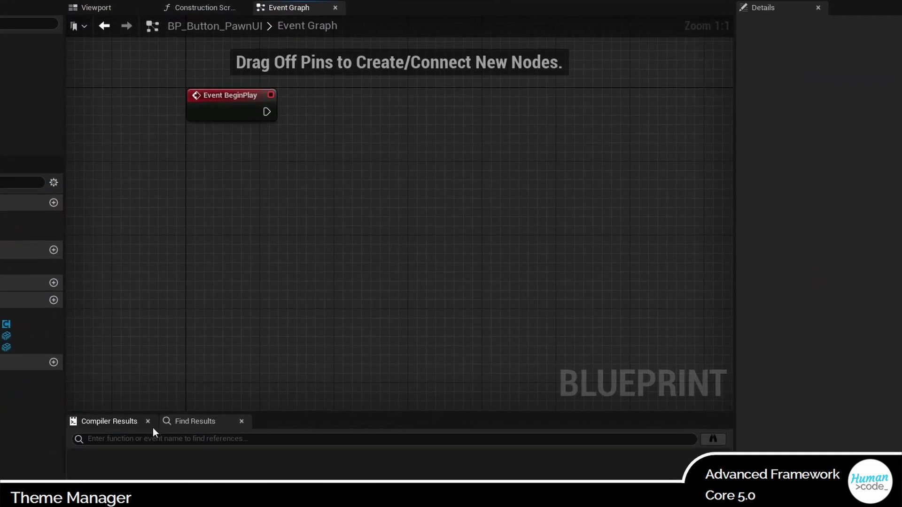
# Step: Add a Get Actor Of Class node after Event BeginPlay with BP_Manager_Theme as the actor class
pyautogui.moveTo(267, 111); pyautogui.dragTo(354, 108)
pyautogui.write('get actor')
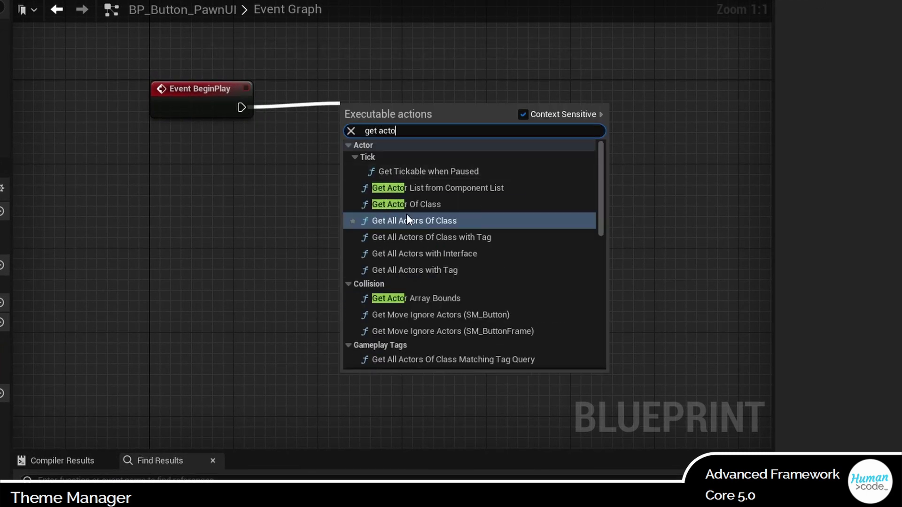
pyautogui.click(407, 204)
pyautogui.click(359, 136)
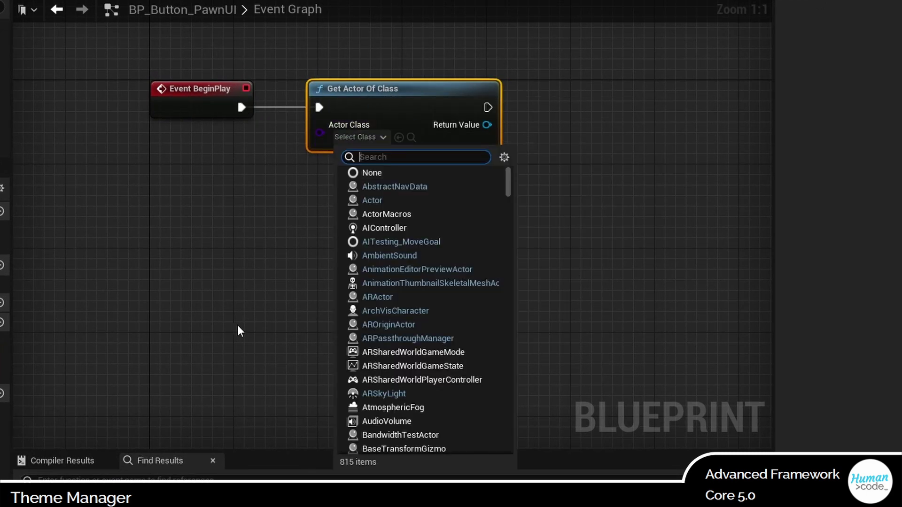
pyautogui.write('theme')
pyautogui.click(389, 186)
# Step: Promote the Get Actor Of Class return value to a variable named ThemeManager and compile the blueprint
pyautogui.moveTo(493, 125); pyautogui.dragTo(625, 115)
pyautogui.click(691, 198)
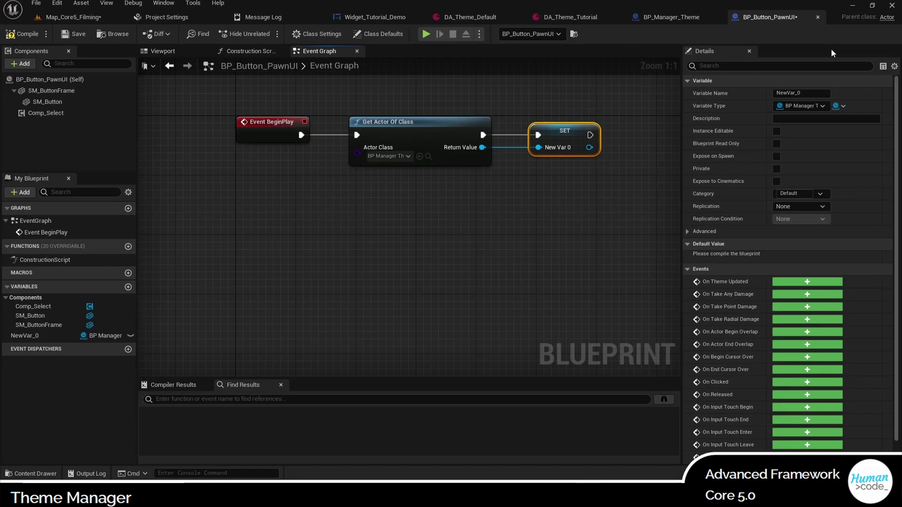
pyautogui.click(804, 94)
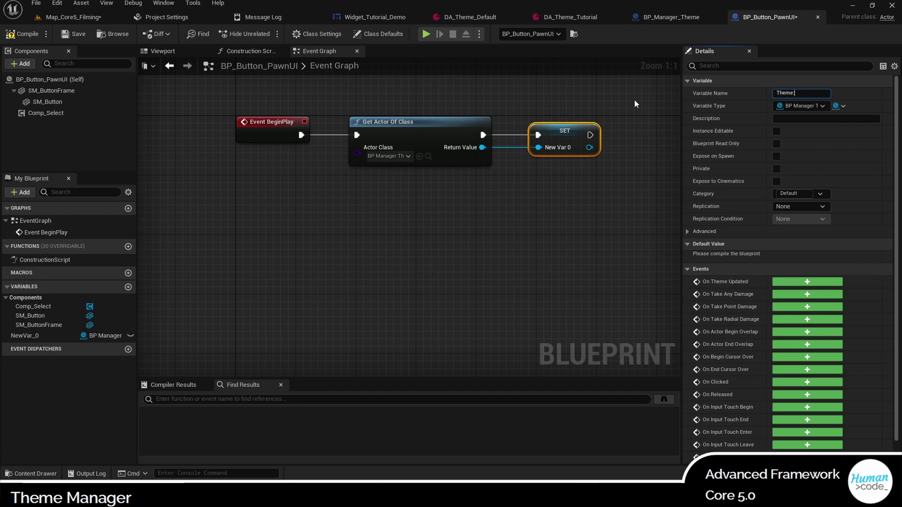
pyautogui.write('ThemeManager')
pyautogui.press('Return')
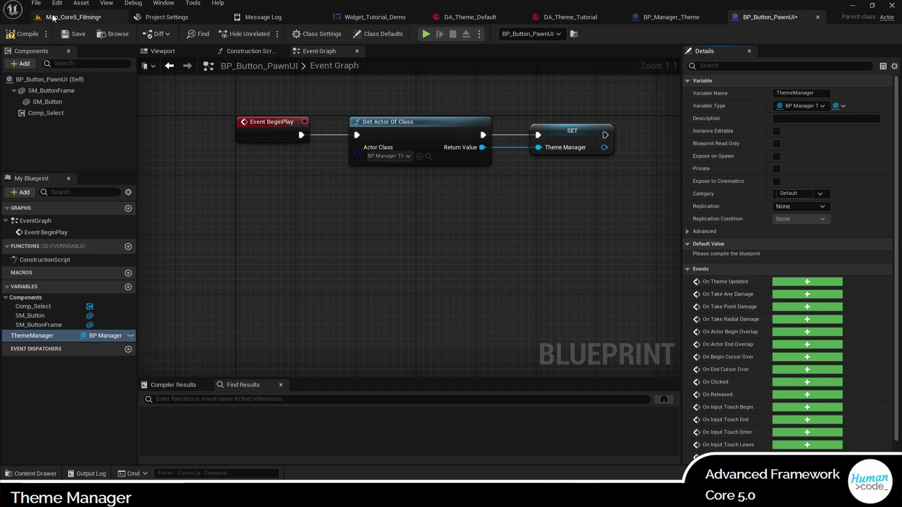
pyautogui.click(32, 33)
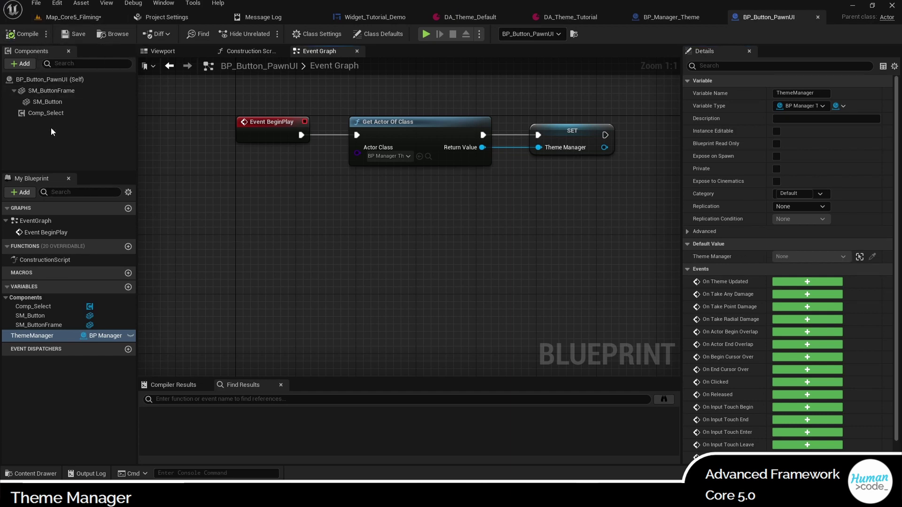
# Step: Add a Pressed Select event for the Comp_Select component to the event graph
pyautogui.click(44, 113)
pyautogui.scroll(-6, 768, 347)
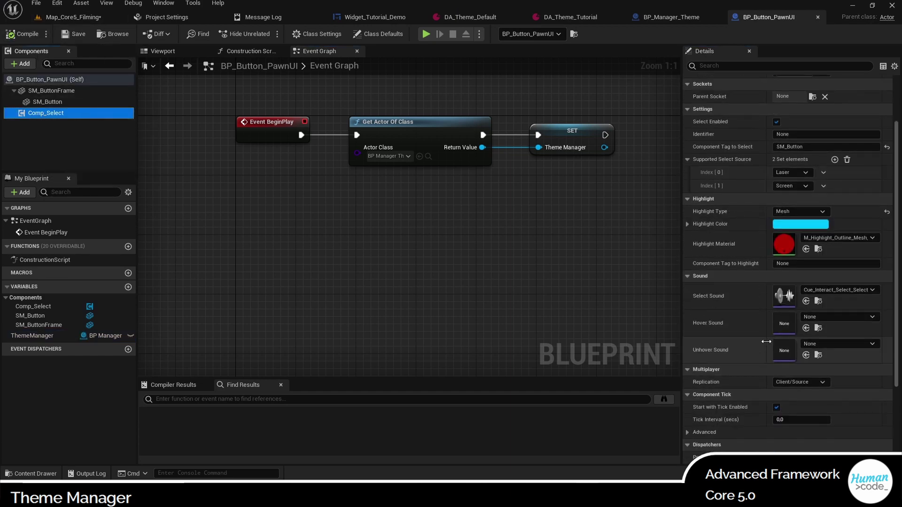
pyautogui.click(794, 419)
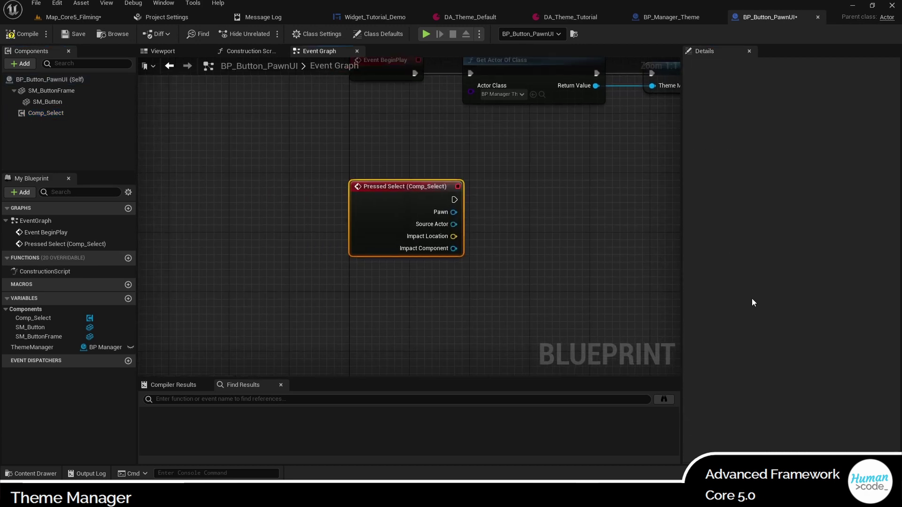
pyautogui.moveTo(584, 221); pyautogui.dragTo(443, 252, button='right')
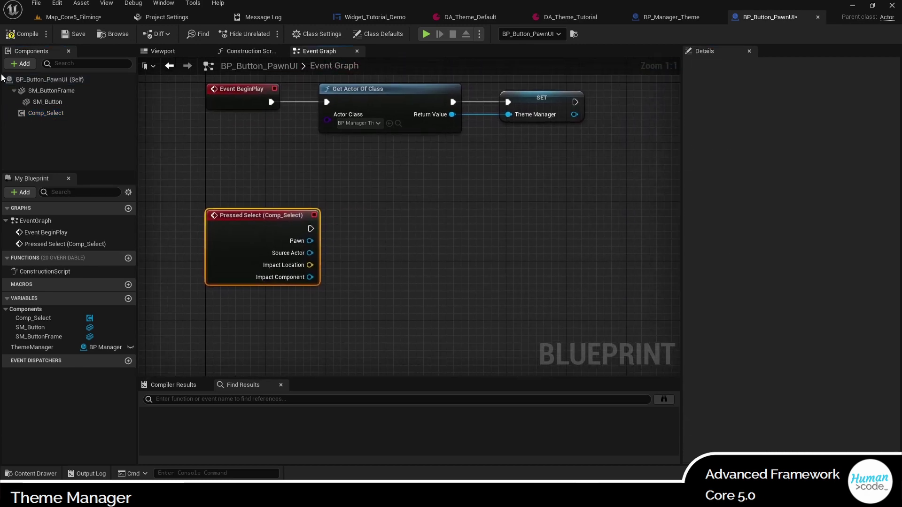
# Step: Call Update Theme on a ThemeManager getter and connect its execution to the Pressed Select event
pyautogui.moveTo(38, 348)
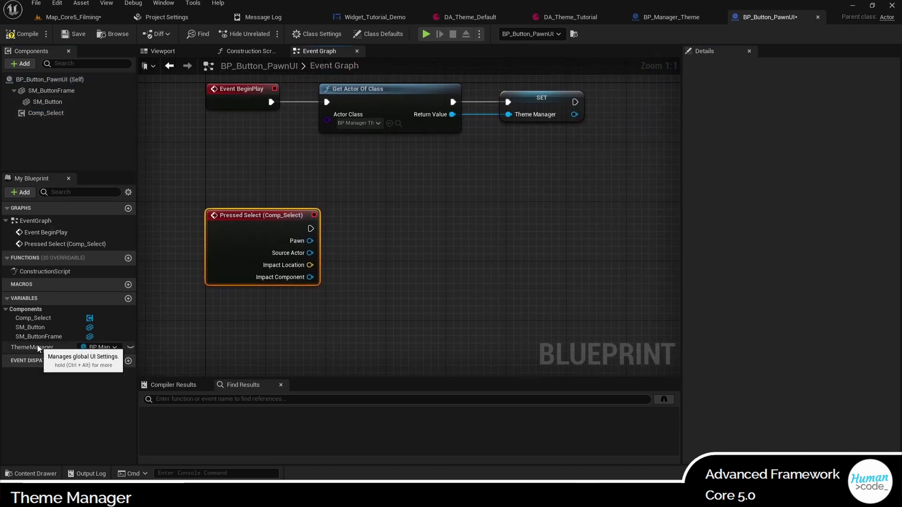
pyautogui.moveTo(39, 347); pyautogui.dragTo(334, 292)
pyautogui.click(371, 301)
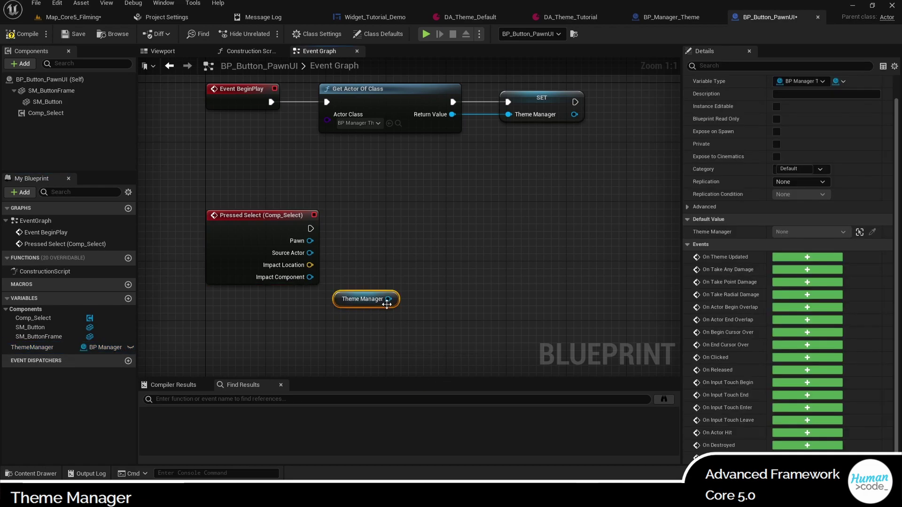
pyautogui.moveTo(388, 301); pyautogui.dragTo(431, 245)
pyautogui.write('update')
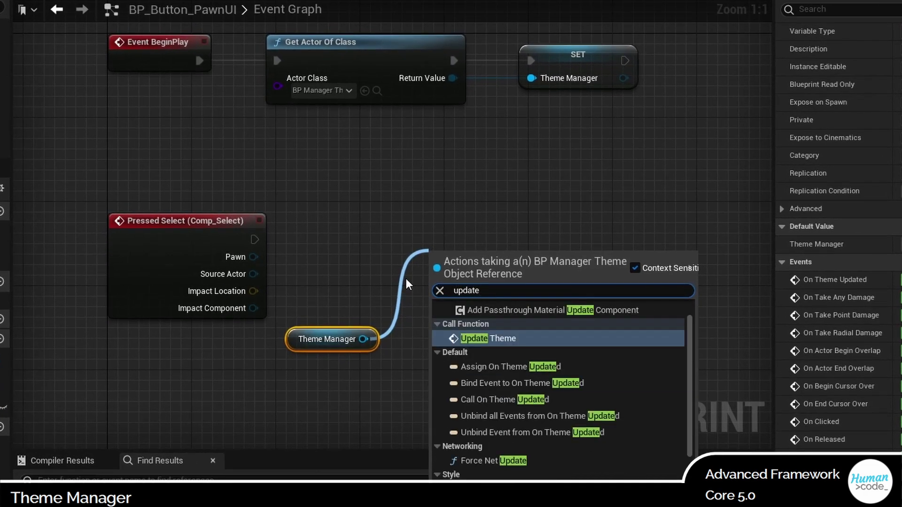
pyautogui.click(494, 338)
pyautogui.moveTo(253, 239); pyautogui.dragTo(424, 239)
# Step: Set the Update Theme node's theme to DA_Theme_Tutorial and trigger the button in the running level to test it
pyautogui.click(463, 287)
pyautogui.write('tut')
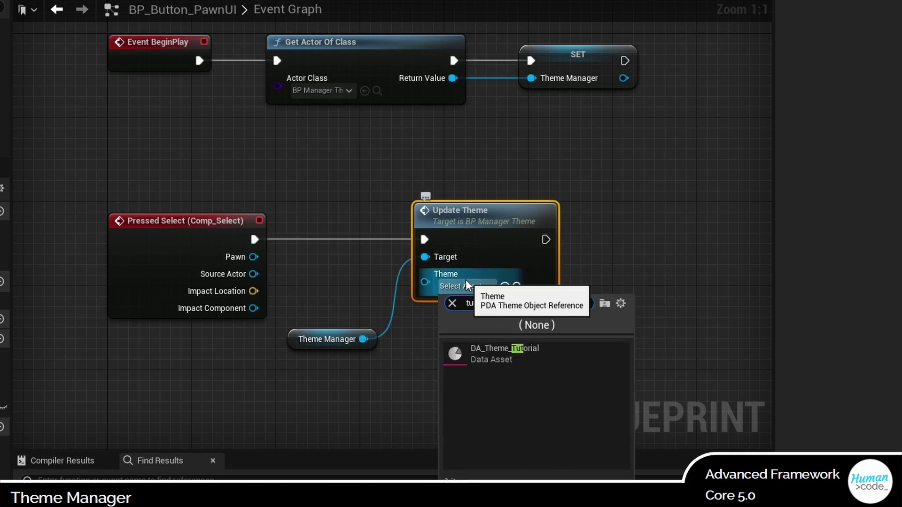
pyautogui.click(494, 359)
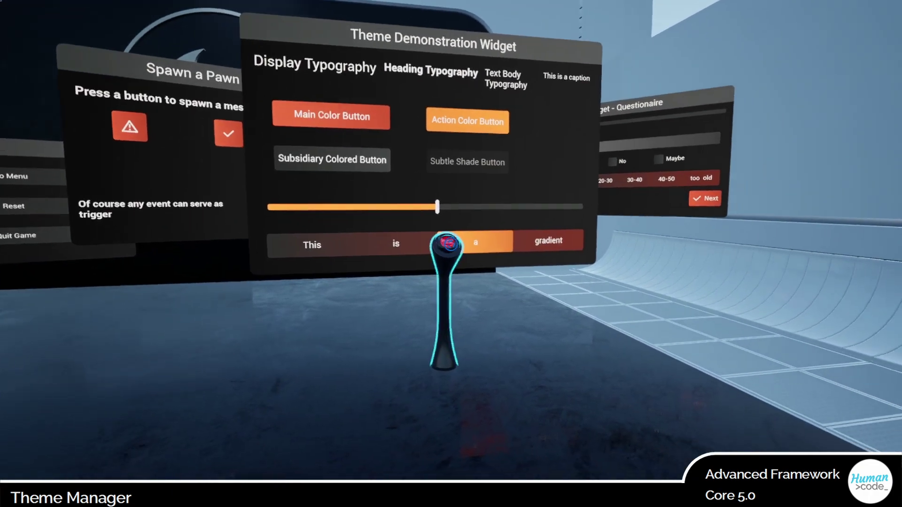
pyautogui.click(454, 243)
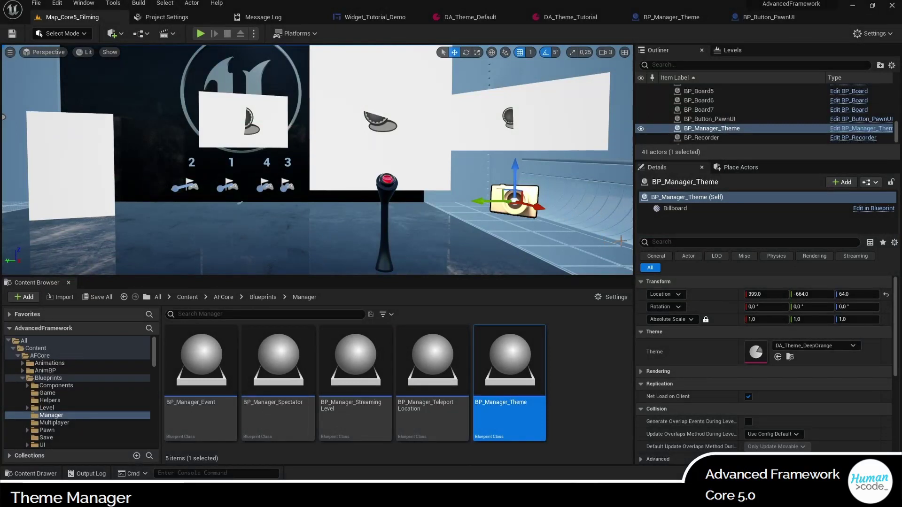
# Step: Enable Custom Theme on the Comp_Widget component of BP_Board6 and open its theme choices
pyautogui.click(249, 126)
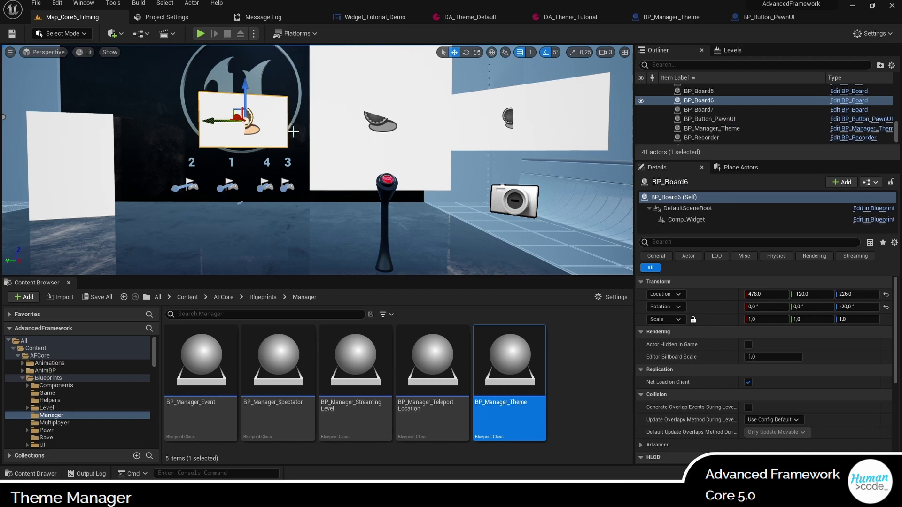
pyautogui.click(686, 220)
pyautogui.scroll(-10, 745, 301)
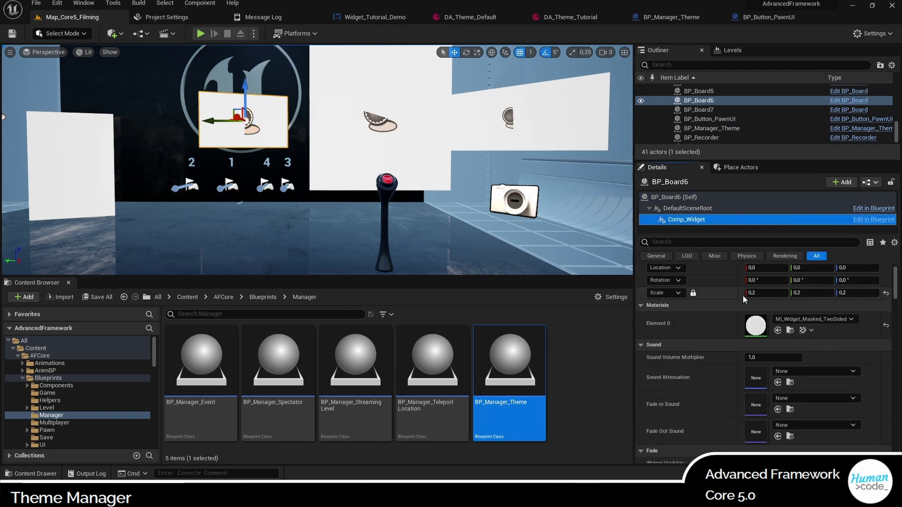
pyautogui.scroll(-10, 751, 315)
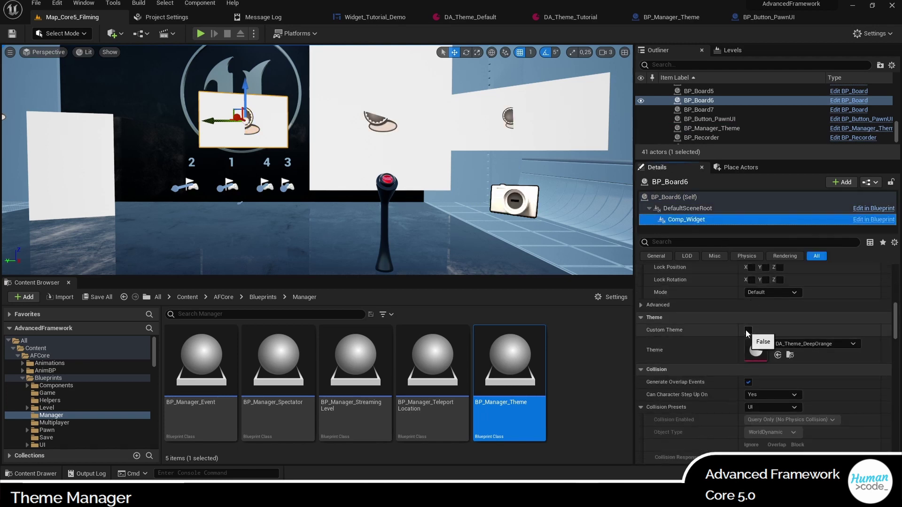
pyautogui.click(749, 330)
pyautogui.click(806, 345)
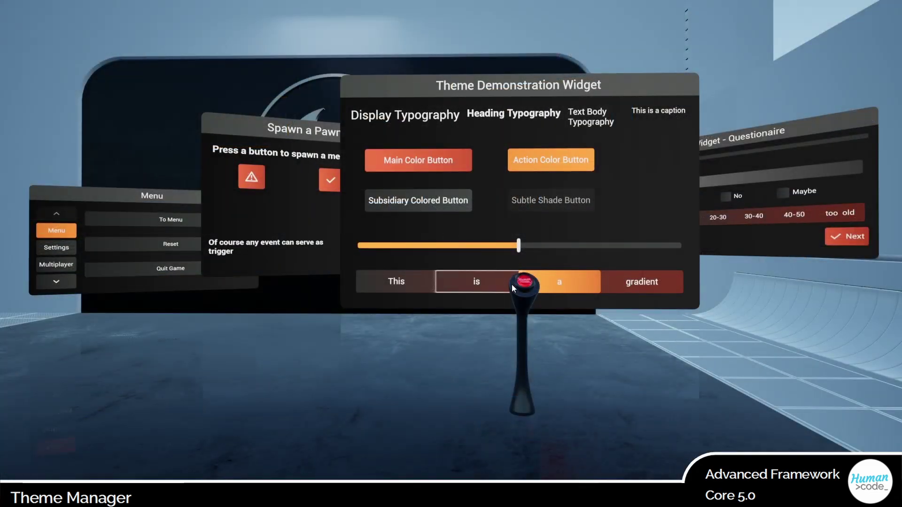
# Step: Trigger the red button in the running level to check the theme switch, and stop the simulation
pyautogui.click(523, 283)
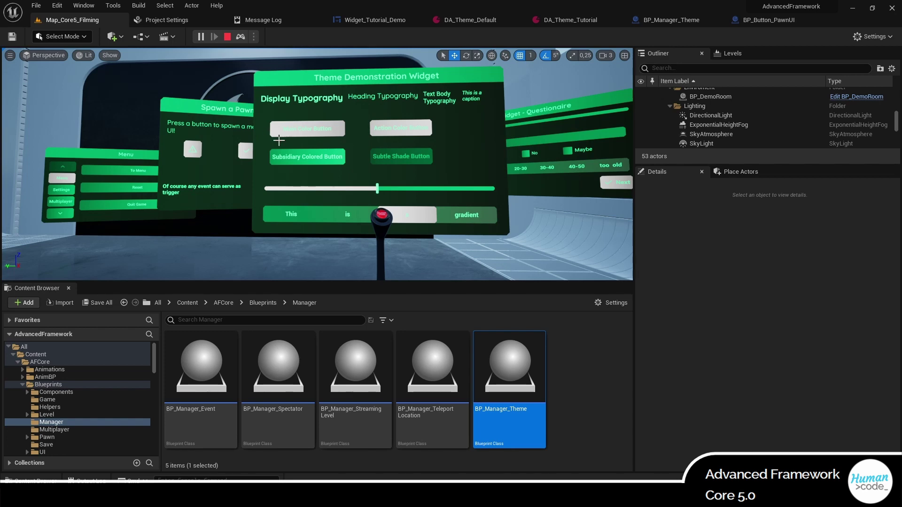
pyautogui.click(227, 37)
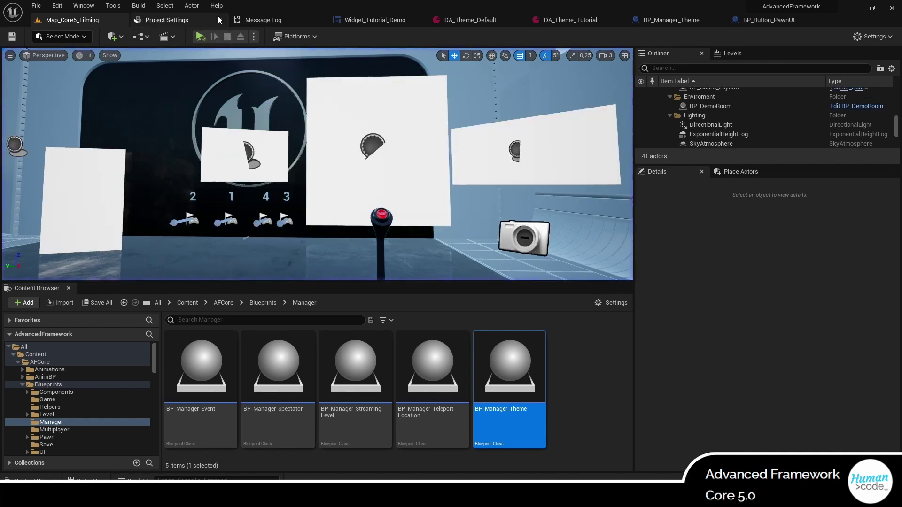
# Step: Set the Display1 font typeface in DA_Theme_Tutorial to Medium and save the asset
pyautogui.click(571, 19)
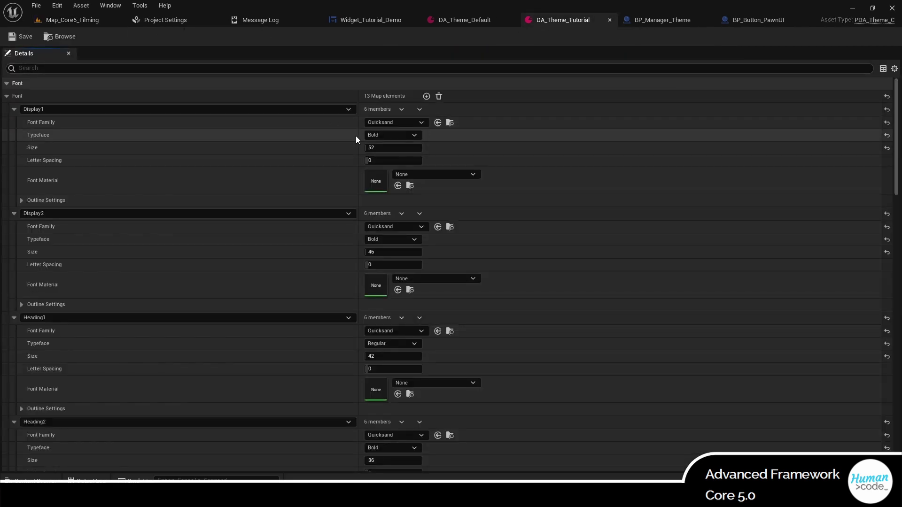
pyautogui.click(376, 135)
pyautogui.click(378, 165)
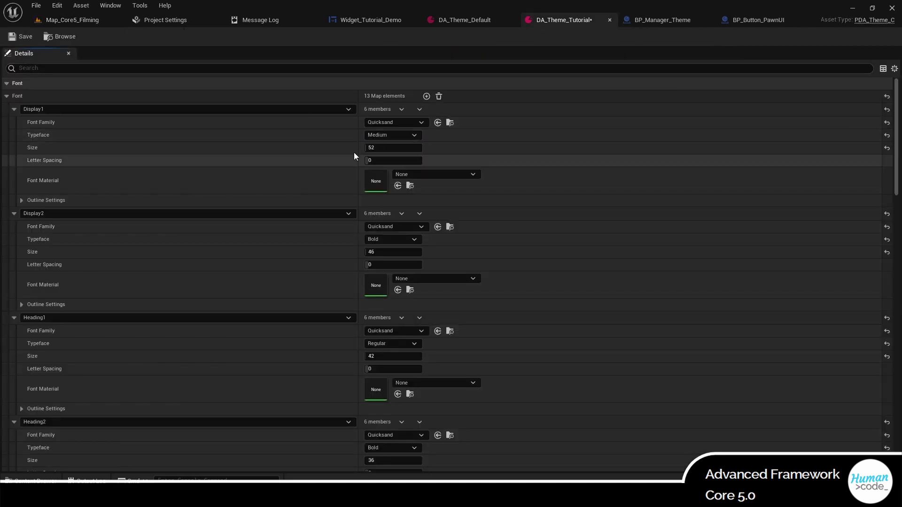
pyautogui.click(23, 37)
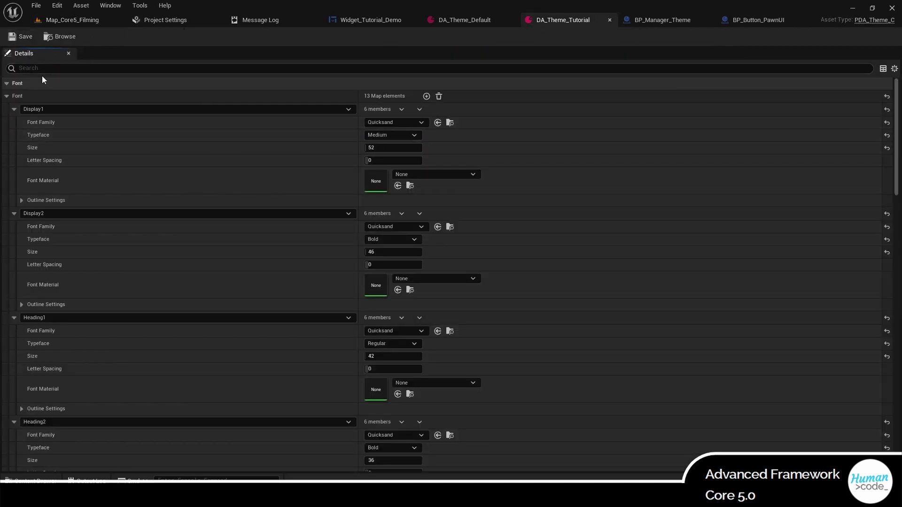
# Step: Collapse the Font, Gradient, Corner and Outline categories of DA_Theme_Tutorial to reach its Colors settings
pyautogui.click(7, 84)
pyautogui.click(7, 96)
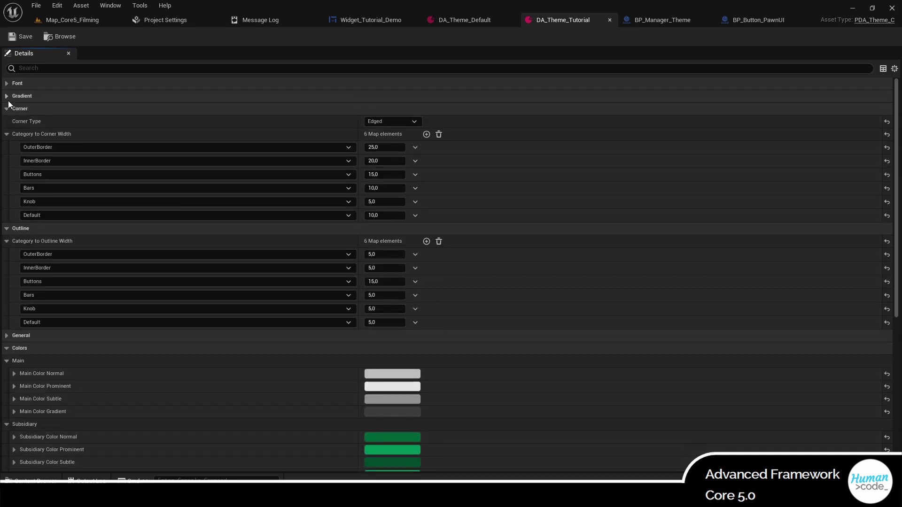
pyautogui.click(7, 109)
pyautogui.click(7, 121)
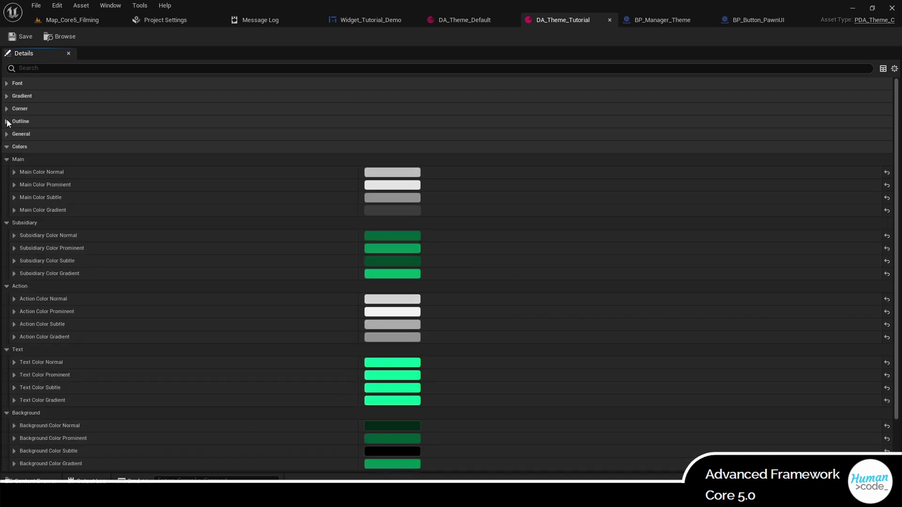
pyautogui.scroll(-1, 343, 210)
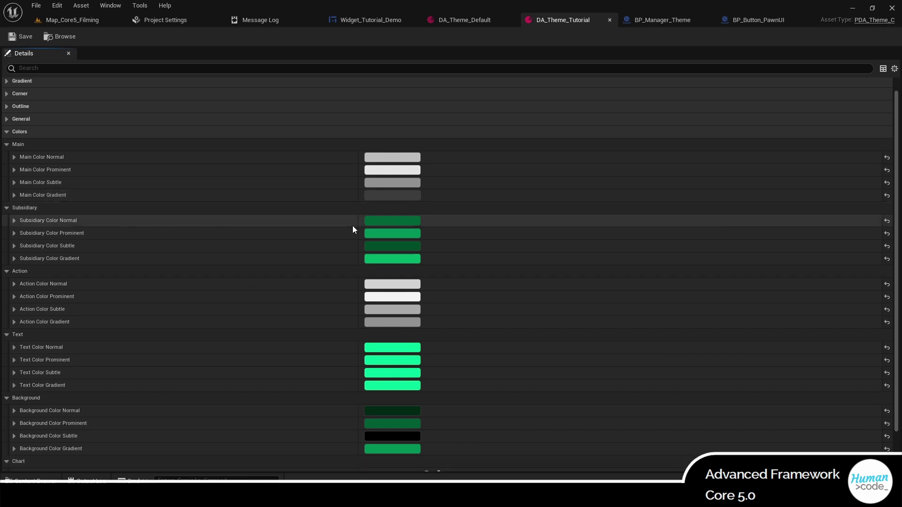
# Step: Set Action Color Normal and Action Color Prominent to bright green, starting from the saved bright green swatch
pyautogui.click(387, 285)
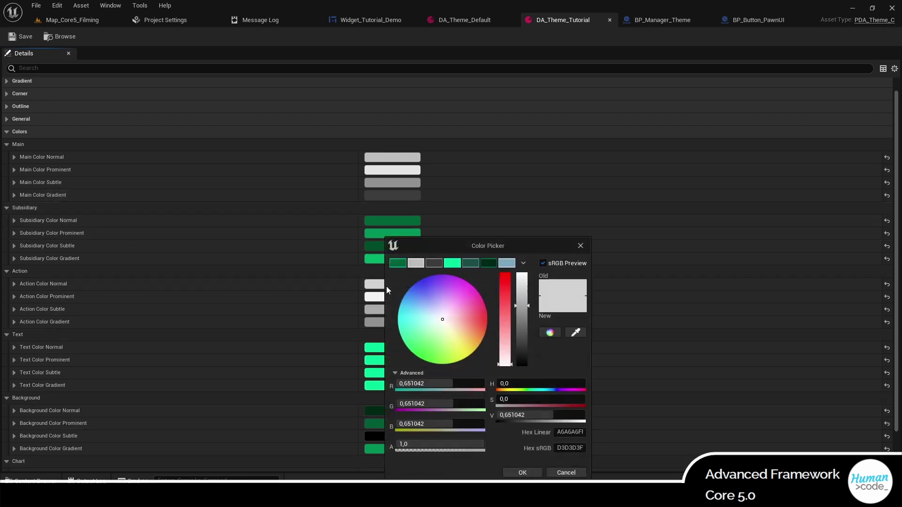
pyautogui.click(453, 262)
pyautogui.click(522, 473)
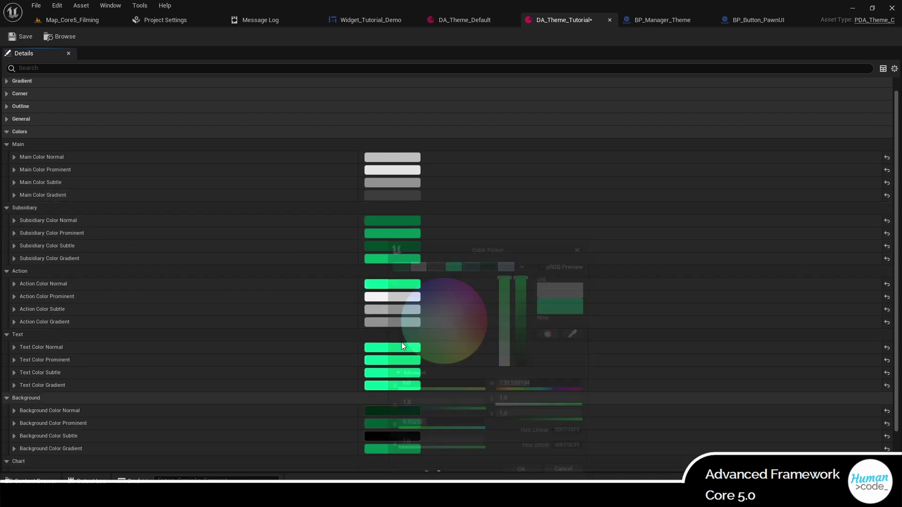
pyautogui.click(371, 294)
pyautogui.click(439, 263)
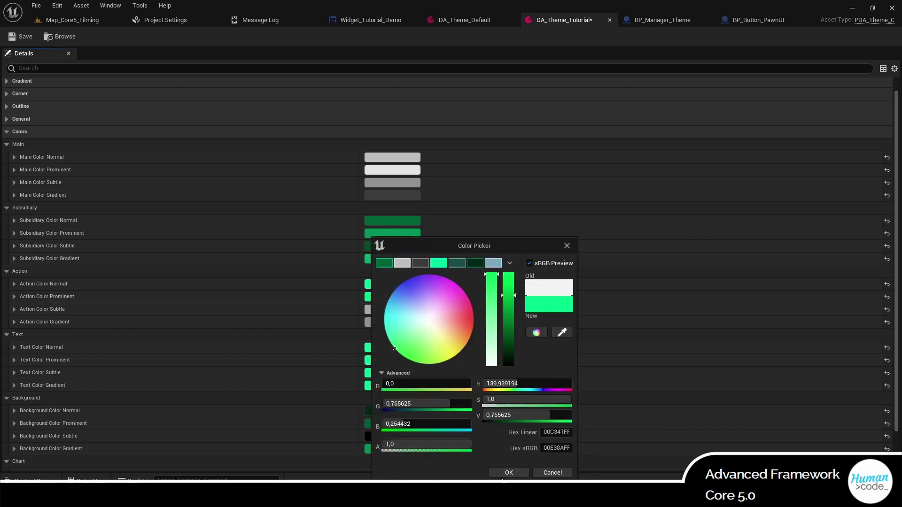
pyautogui.click(505, 474)
# Step: Rework Action Color Normal and Action Color Prominent in bright green, and set Action Color Subtle to a darker green
pyautogui.click(394, 285)
pyautogui.moveTo(531, 278); pyautogui.dragTo(534, 324)
pyautogui.click(524, 473)
pyautogui.click(385, 296)
pyautogui.click(452, 263)
pyautogui.click(528, 474)
pyautogui.click(390, 310)
pyautogui.click(451, 264)
pyautogui.click(523, 473)
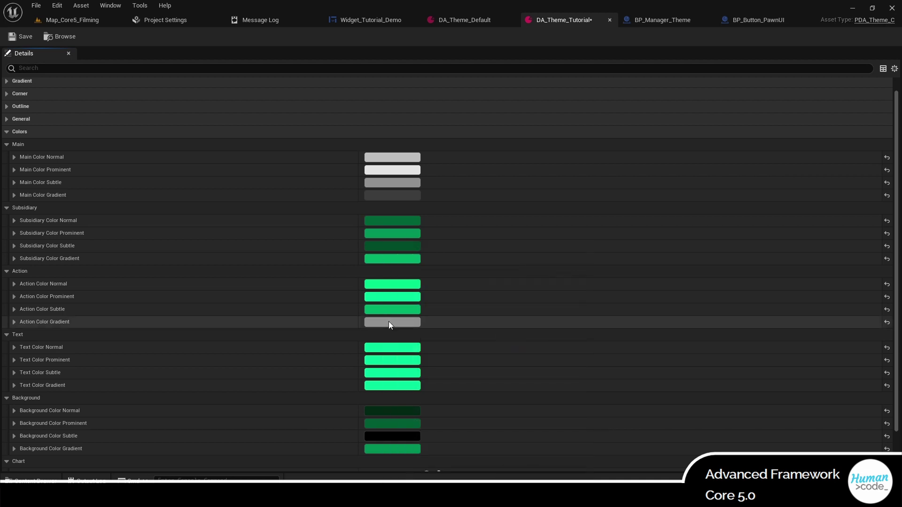
# Step: Set Action Color Gradient to a dark green by lowering the brightness of the saved bright green
pyautogui.click(390, 323)
pyautogui.click(452, 264)
pyautogui.moveTo(534, 275); pyautogui.dragTo(534, 322)
pyautogui.click(524, 473)
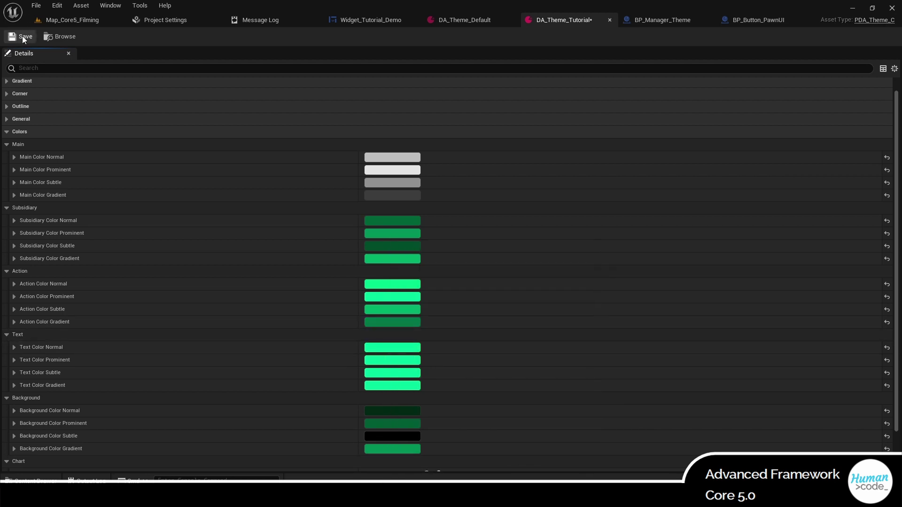
# Step: Set Text Color Normal, Prominent, Subtle and Gradient to white
pyautogui.click(385, 348)
pyautogui.moveTo(505, 278); pyautogui.dragTo(498, 368)
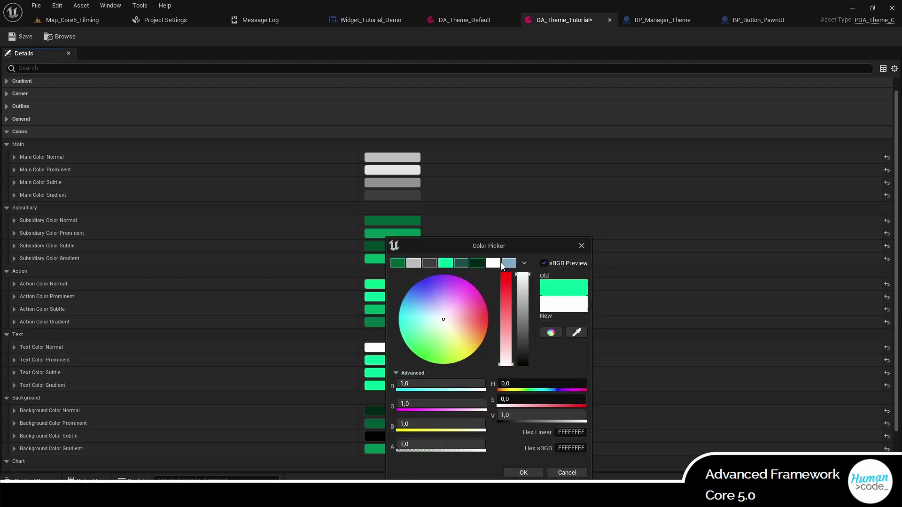
pyautogui.click(523, 473)
pyautogui.click(407, 361)
pyautogui.click(514, 264)
pyautogui.click(545, 473)
pyautogui.click(395, 373)
pyautogui.click(502, 264)
pyautogui.click(532, 473)
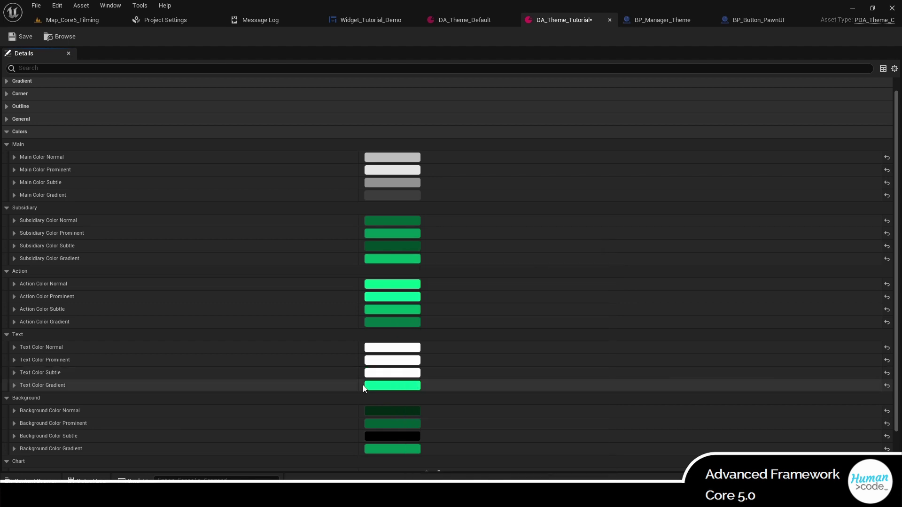
pyautogui.click(376, 385)
pyautogui.click(508, 264)
pyautogui.click(515, 472)
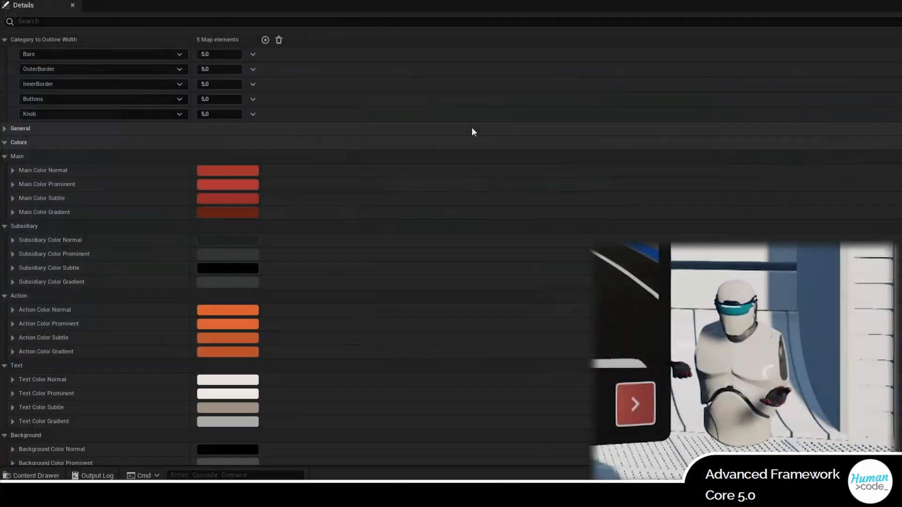
pyautogui.scroll(-2, 471, 128)
pyautogui.scroll(-3, 472, 128)
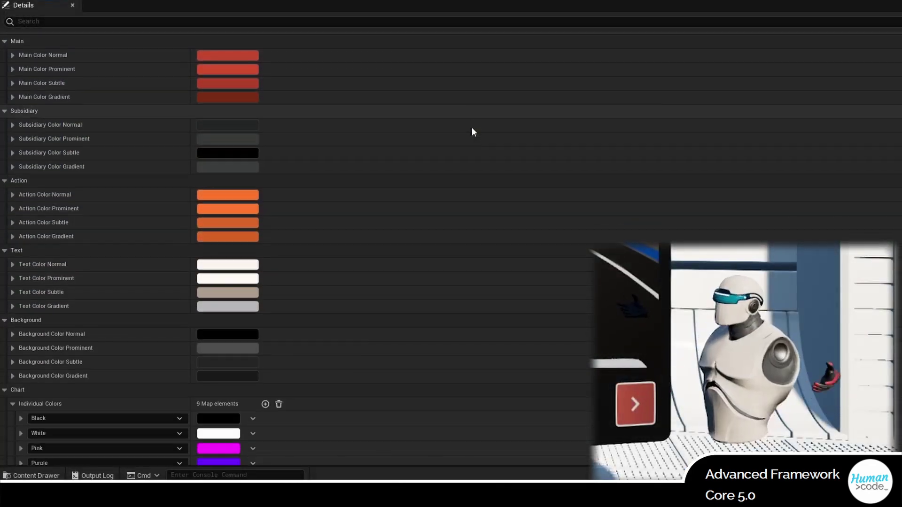
pyautogui.scroll(-2, 472, 127)
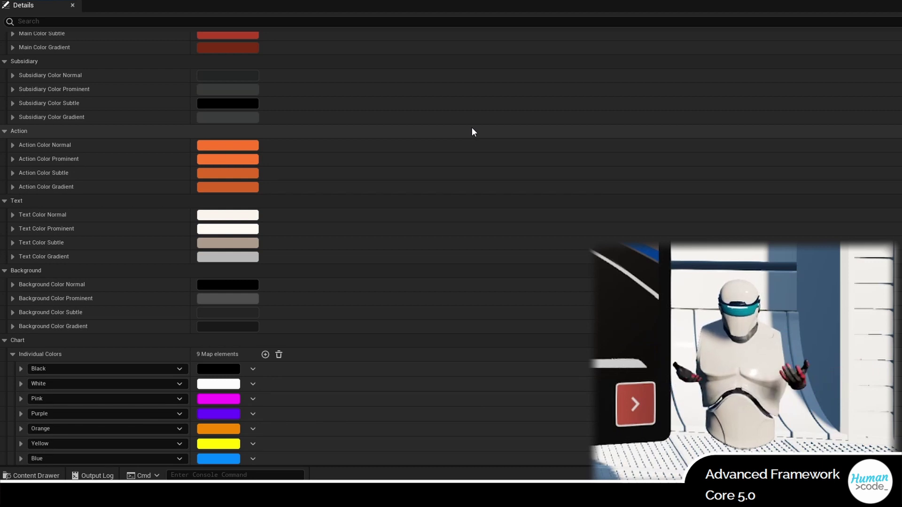